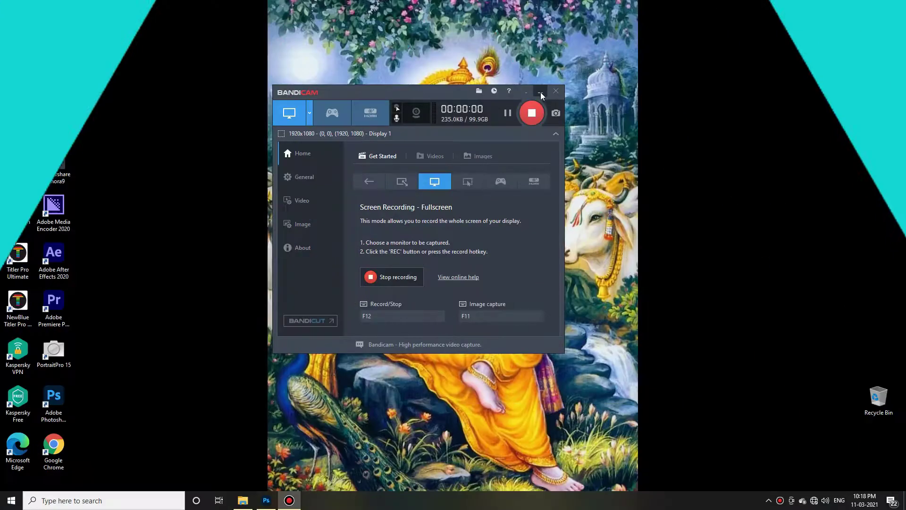
Bring up the wedding photo folder in File Explorer from the taskbar.
{"action": "left_click_drag", "start_coordinate": [242, 500], "coordinate": [266, 500]}
Drag IMG_9669.JPG from the folder into Photoshop to open it.
{"action": "left_click", "coordinate": [266, 500]}
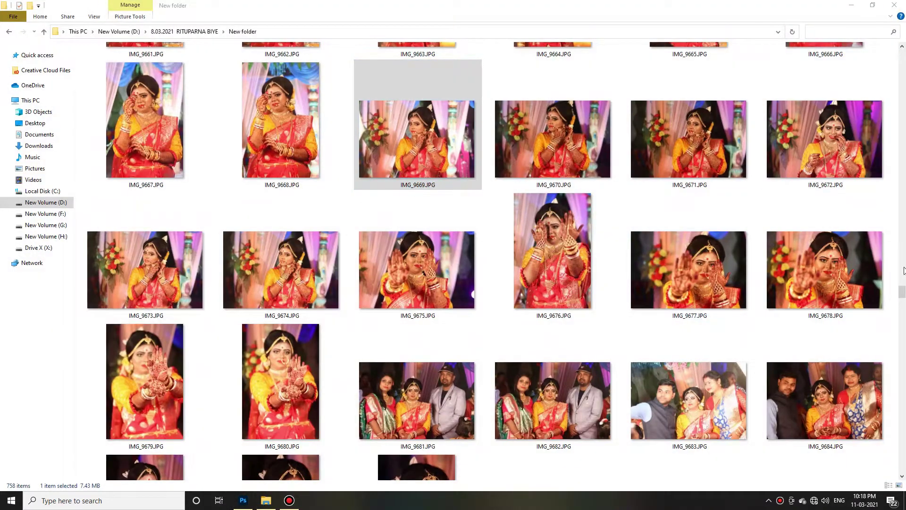
{"action": "mouse_move", "coordinate": [901, 292]}
{"action": "left_mouse_down"}
{"action": "mouse_move", "coordinate": [902, 80]}
{"action": "mouse_move", "coordinate": [902, 290]}
{"action": "left_mouse_up"}
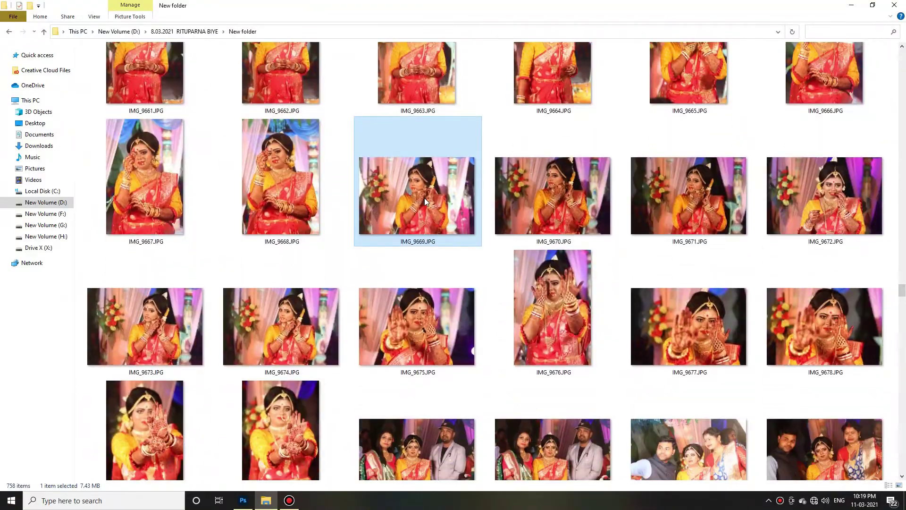
{"action": "left_click_drag", "start_coordinate": [424, 197], "coordinate": [176, 266]}
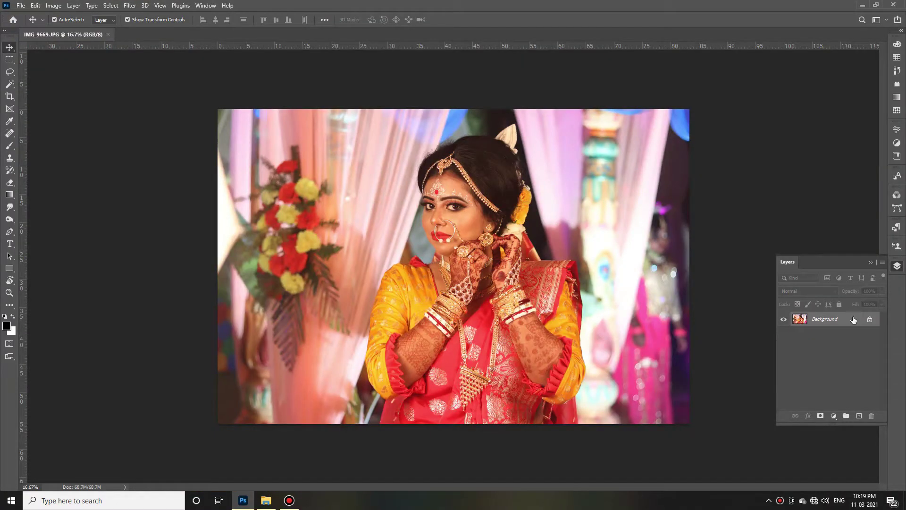
Duplicate the photo onto a new layer and set up a smaller Spot Healing Brush.
{"action": "key", "text": "ctrl+j"}
{"action": "left_click", "coordinate": [9, 137]}
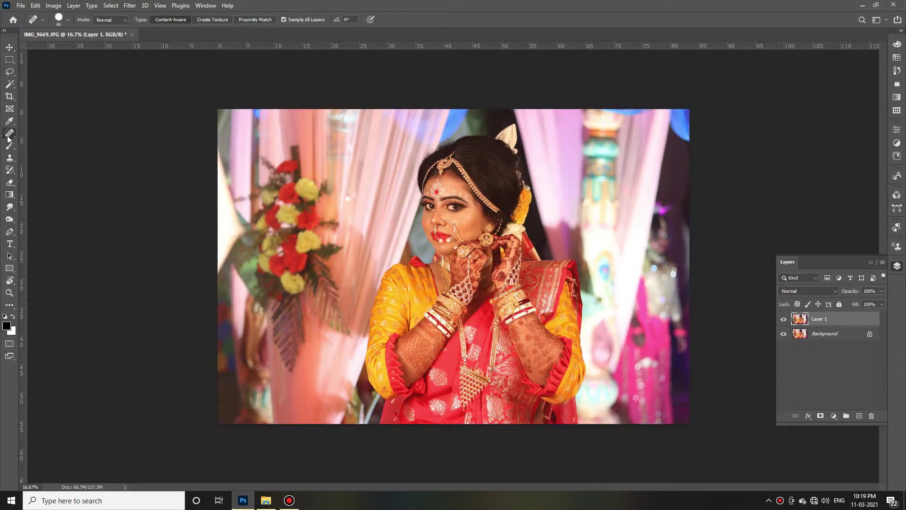
{"action": "scroll", "coordinate": [473, 214], "scroll_direction": "up", "scroll_amount": 3}
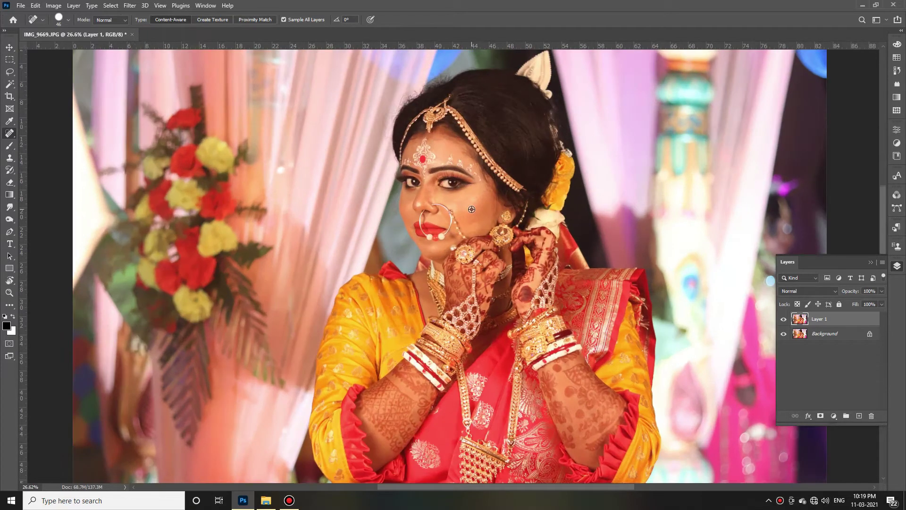
{"action": "scroll", "coordinate": [472, 213], "scroll_direction": "up", "scroll_amount": 3}
{"action": "scroll", "coordinate": [473, 217], "scroll_direction": "up", "scroll_amount": 3}
{"action": "scroll", "coordinate": [521, 267], "scroll_direction": "up", "scroll_amount": 2}
{"action": "scroll", "coordinate": [520, 267], "scroll_direction": "up", "scroll_amount": 1}
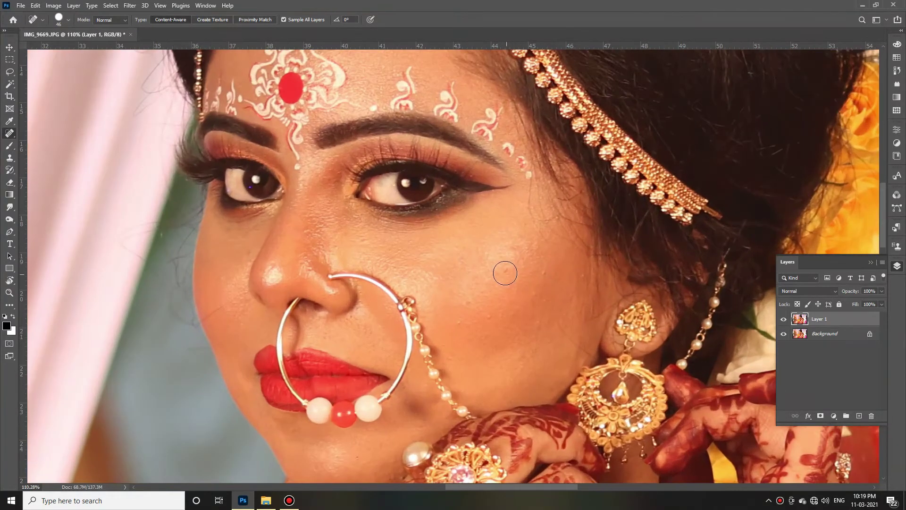
{"action": "right_click", "coordinate": [508, 270]}
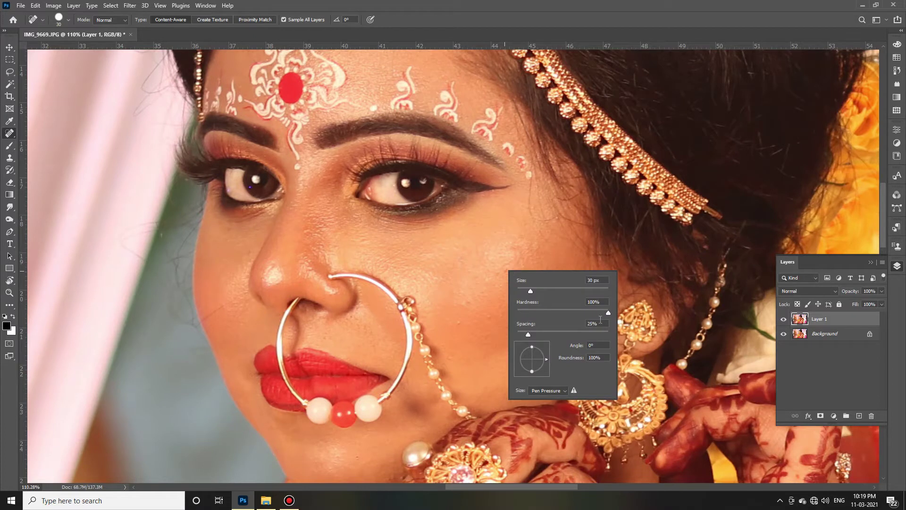
{"action": "key", "text": "Escape"}
{"action": "key", "text": "bracketleft"}
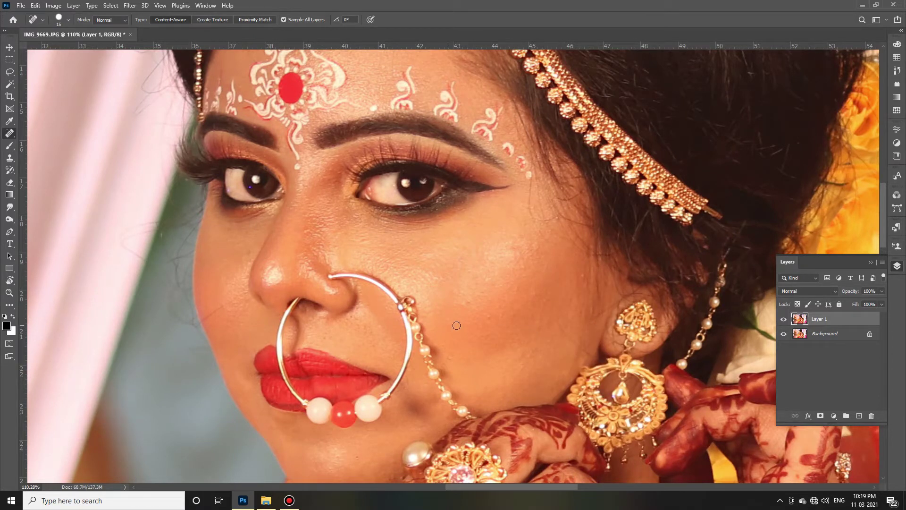
Heal the blemishes on the bride's cheeks and face.
{"action": "left_click", "coordinate": [494, 319]}
{"action": "left_click", "coordinate": [462, 262]}
{"action": "left_click", "coordinate": [526, 323]}
{"action": "left_click", "coordinate": [364, 240]}
Heal the blemishes on the chin, the cheek patch and beside the nostril.
{"action": "scroll", "coordinate": [487, 382], "scroll_direction": "down", "scroll_amount": 2}
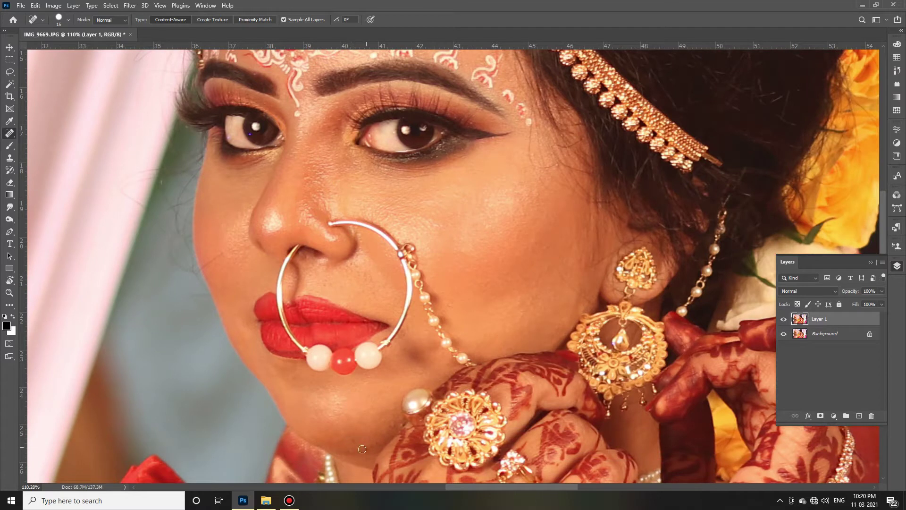
{"action": "left_click", "coordinate": [389, 426]}
{"action": "left_click_drag", "start_coordinate": [227, 257], "coordinate": [205, 269]}
{"action": "left_click_drag", "start_coordinate": [345, 269], "coordinate": [353, 266]}
{"action": "scroll", "coordinate": [412, 324], "scroll_direction": "down", "scroll_amount": 2}
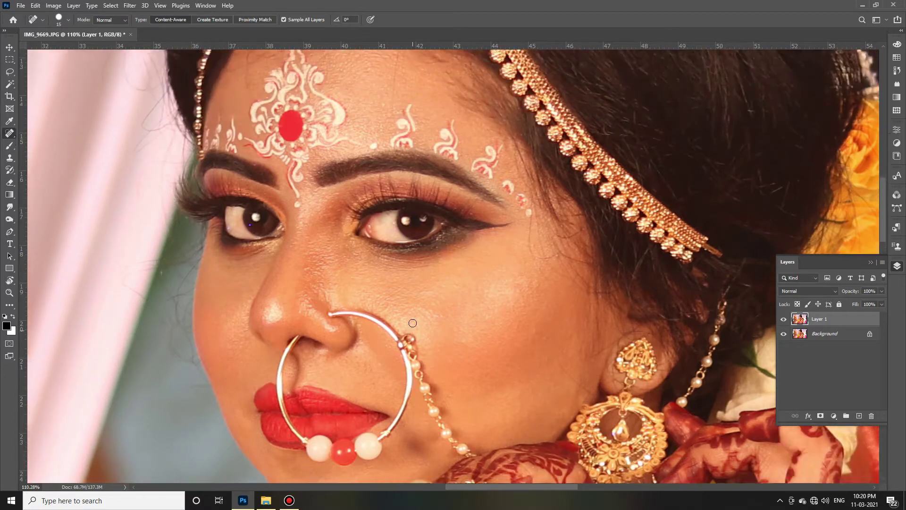
{"action": "scroll", "coordinate": [429, 316], "scroll_direction": "down", "scroll_amount": 2}
{"action": "scroll", "coordinate": [453, 307], "scroll_direction": "down", "scroll_amount": 2}
{"action": "scroll", "coordinate": [474, 295], "scroll_direction": "down", "scroll_amount": 2}
{"action": "scroll", "coordinate": [474, 296], "scroll_direction": "down", "scroll_amount": 4}
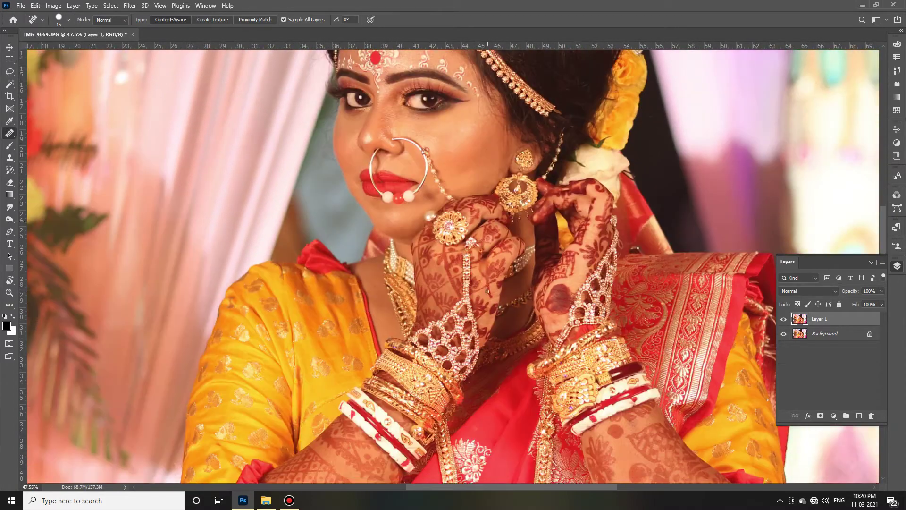
{"action": "scroll", "coordinate": [378, 250], "scroll_direction": "up", "scroll_amount": 2}
{"action": "scroll", "coordinate": [377, 250], "scroll_direction": "down", "scroll_amount": 1}
{"action": "scroll", "coordinate": [377, 250], "scroll_direction": "down", "scroll_amount": 3}
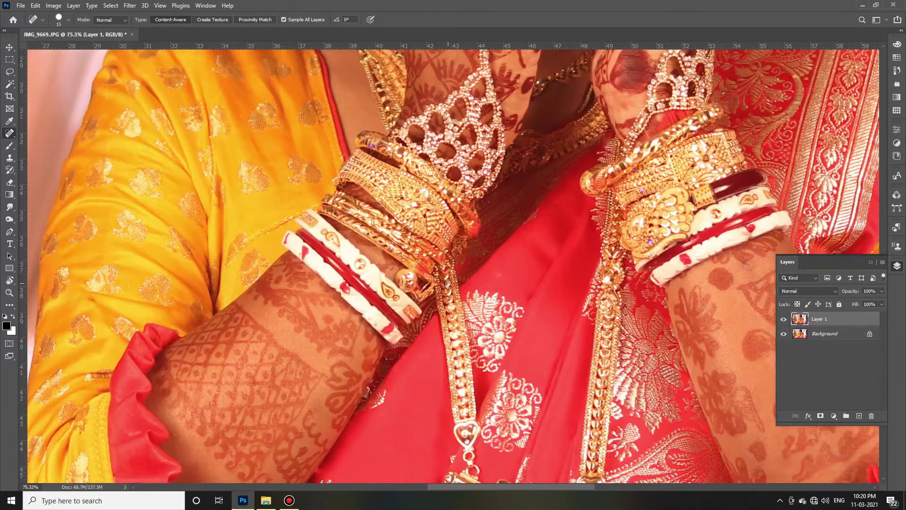
{"action": "scroll", "coordinate": [377, 249], "scroll_direction": "down", "scroll_amount": 3}
{"action": "scroll", "coordinate": [472, 283], "scroll_direction": "down", "scroll_amount": 3}
{"action": "scroll", "coordinate": [581, 322], "scroll_direction": "down", "scroll_amount": 2}
{"action": "scroll", "coordinate": [582, 322], "scroll_direction": "up", "scroll_amount": 1}
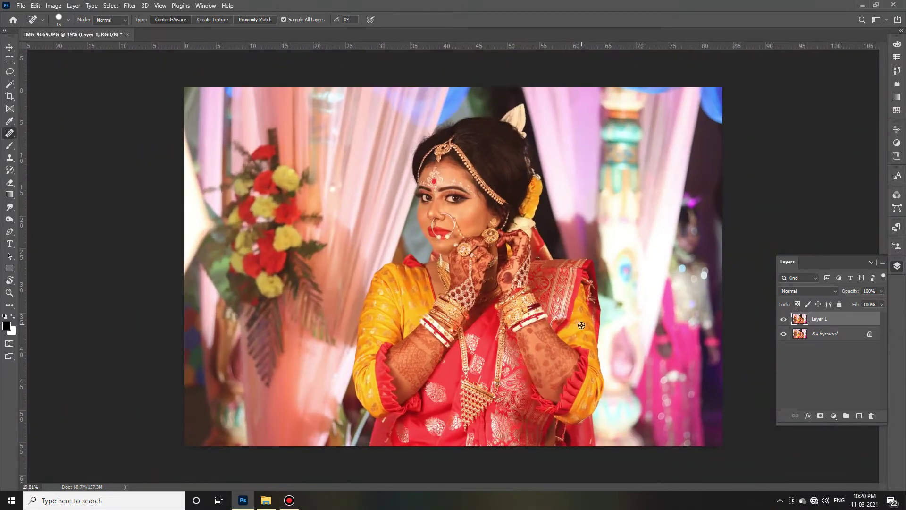
Duplicate the retouched layer and open the Camera Raw Filter.
{"action": "left_click", "coordinate": [9, 48]}
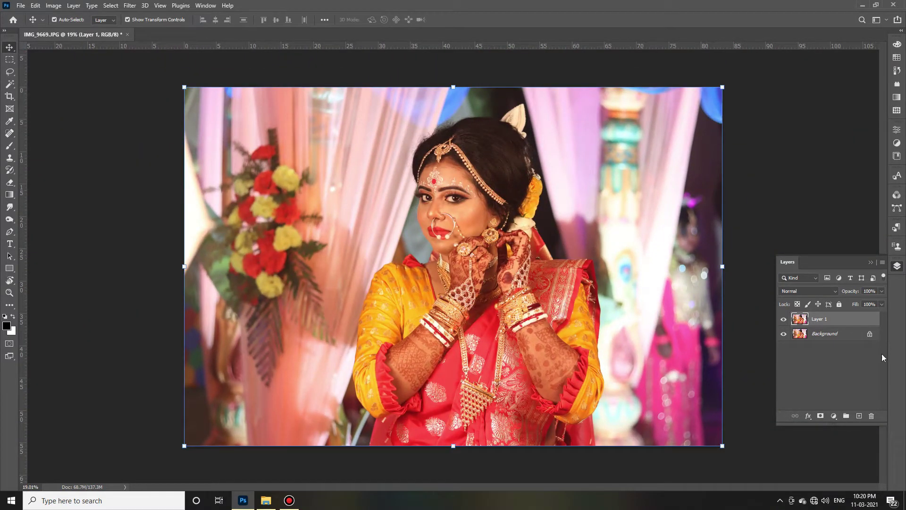
{"action": "key", "text": "ctrl+j"}
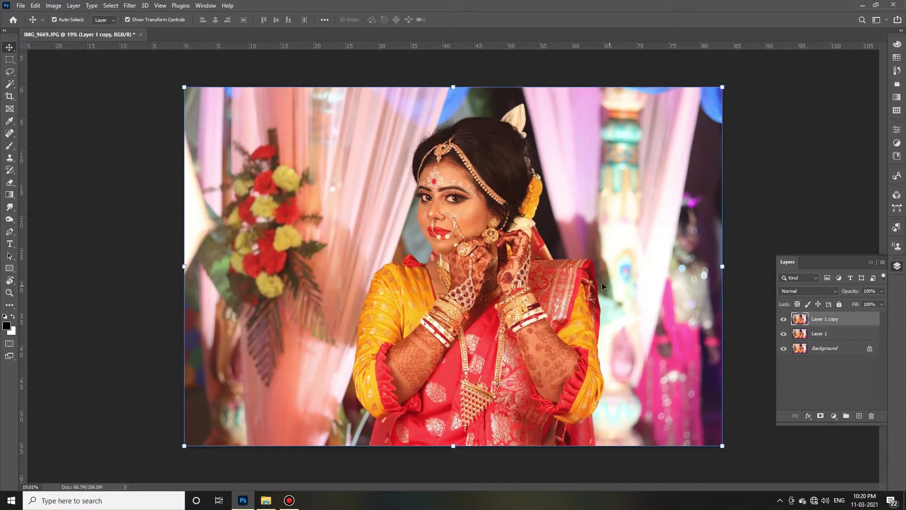
{"action": "key", "text": "ctrl"}
{"action": "key", "text": "ctrl+shift+a"}
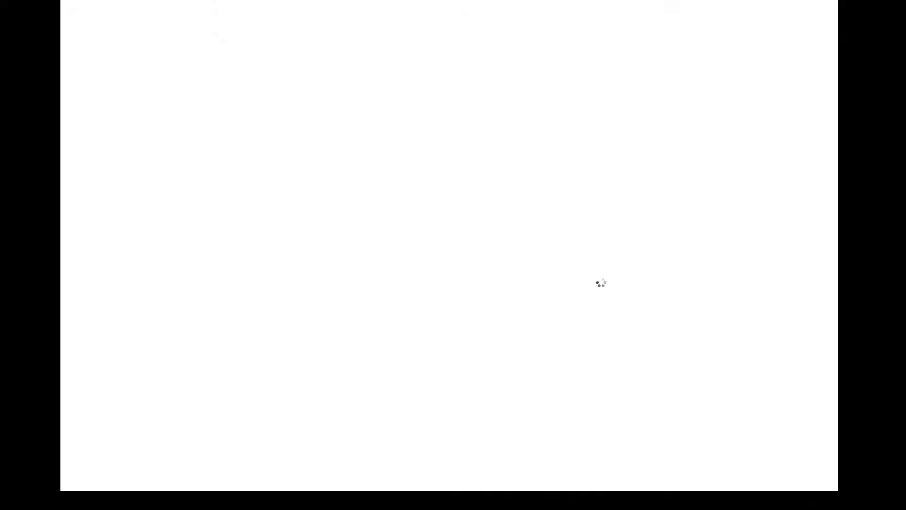
Add contrast and clarity, reset vibrance and saturation, cool the temperature, and lower curve highlights.
{"action": "mouse_move", "coordinate": [820, 219]}
{"action": "left_mouse_down"}
{"action": "mouse_move", "coordinate": [829, 220]}
{"action": "mouse_move", "coordinate": [785, 237]}
{"action": "mouse_move", "coordinate": [809, 234]}
{"action": "left_mouse_up"}
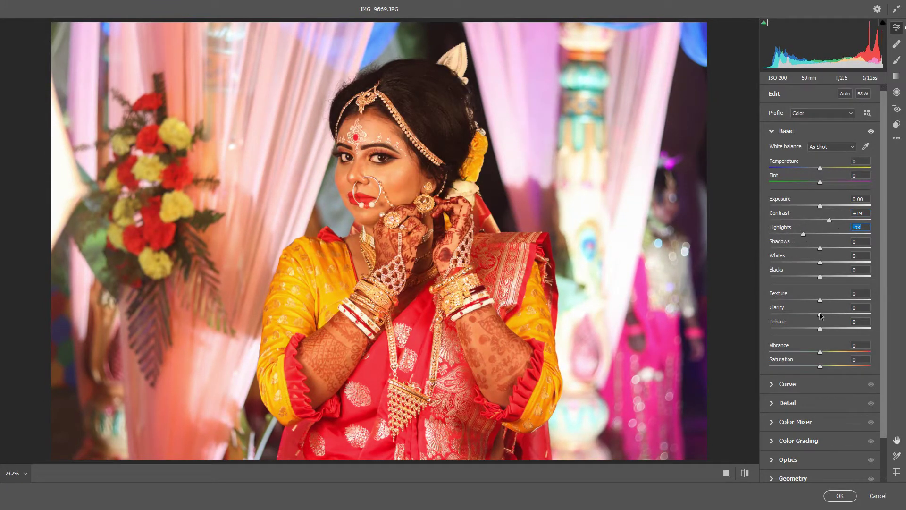
{"action": "left_click_drag", "start_coordinate": [820, 314], "coordinate": [825, 318]}
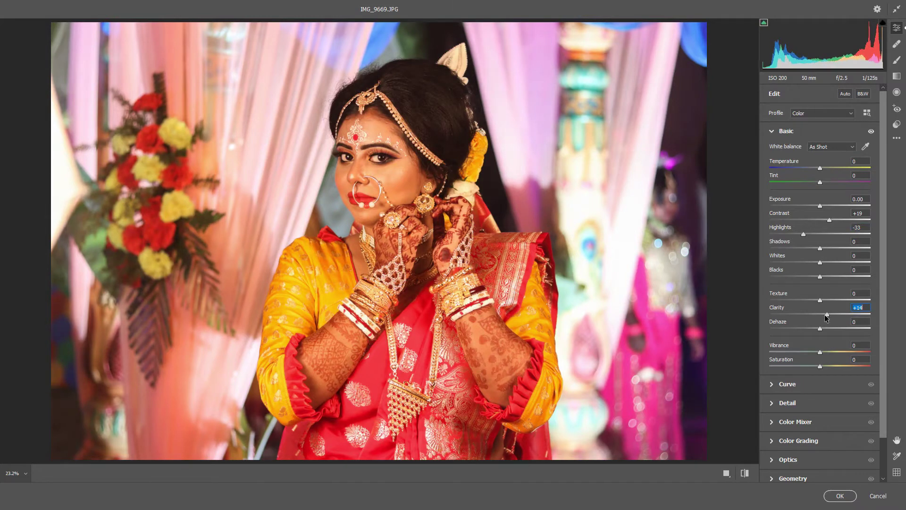
{"action": "mouse_move", "coordinate": [824, 351]}
{"action": "left_mouse_down"}
{"action": "mouse_move", "coordinate": [848, 355]}
{"action": "mouse_move", "coordinate": [828, 355]}
{"action": "mouse_move", "coordinate": [834, 367]}
{"action": "mouse_move", "coordinate": [831, 351]}
{"action": "left_mouse_up"}
{"action": "double_click", "coordinate": [828, 352]}
{"action": "double_click", "coordinate": [834, 365]}
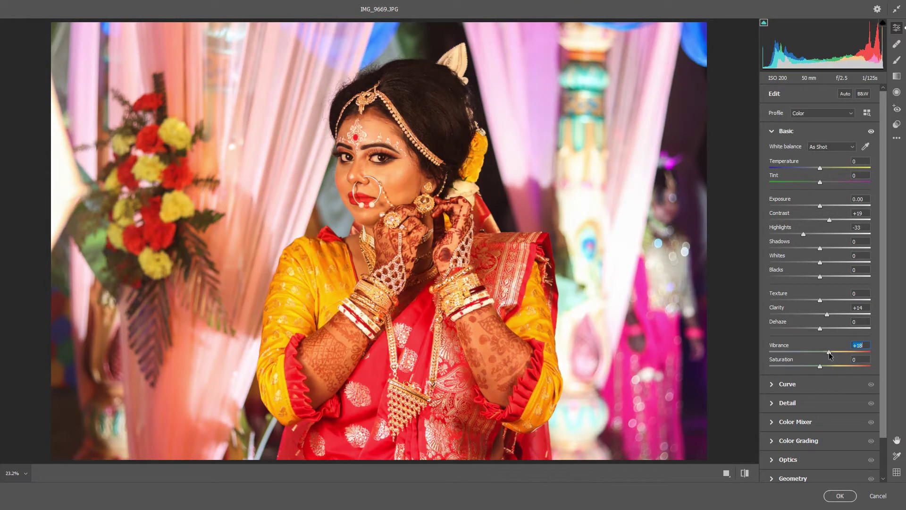
{"action": "left_click_drag", "start_coordinate": [821, 168], "coordinate": [817, 168]}
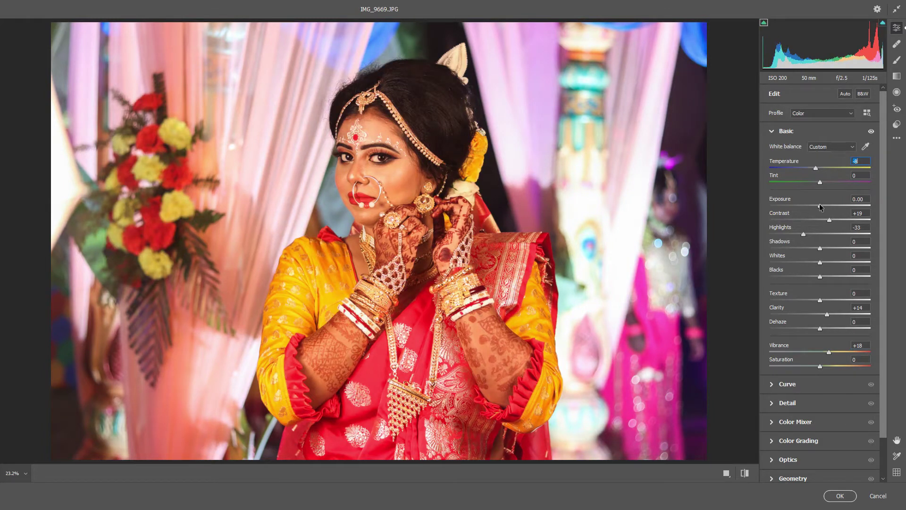
{"action": "left_click", "coordinate": [825, 387]}
{"action": "mouse_move", "coordinate": [820, 308]}
{"action": "left_mouse_down"}
{"action": "mouse_move", "coordinate": [811, 306]}
{"action": "mouse_move", "coordinate": [827, 326]}
{"action": "left_mouse_up"}
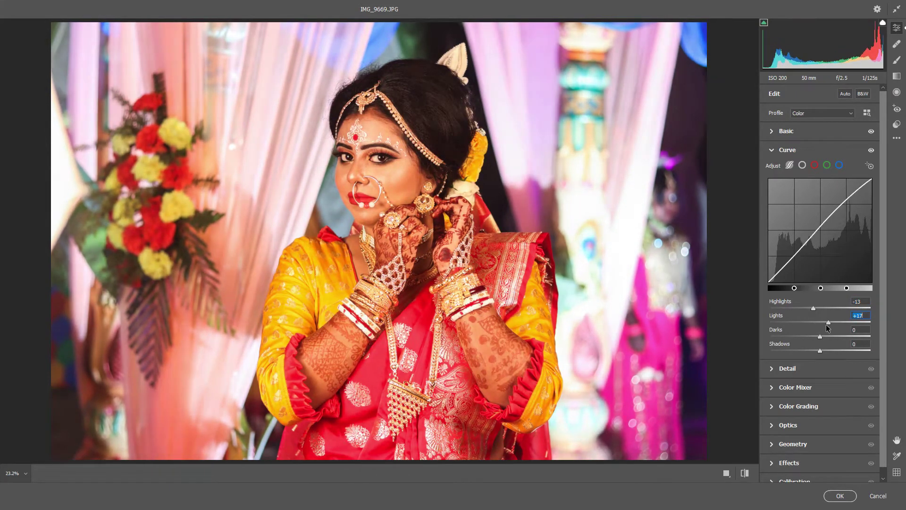
Deepen the curve darks, lower the curve highlights further, and raise Basic Shadows.
{"action": "mouse_move", "coordinate": [824, 335]}
{"action": "left_mouse_down"}
{"action": "mouse_move", "coordinate": [813, 334]}
{"action": "mouse_move", "coordinate": [819, 349]}
{"action": "left_mouse_up"}
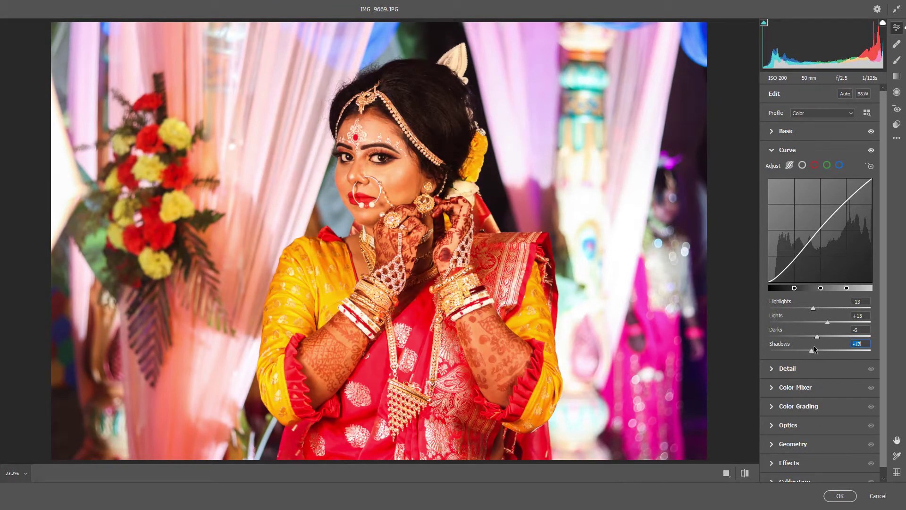
{"action": "mouse_move", "coordinate": [816, 307]}
{"action": "left_mouse_down"}
{"action": "mouse_move", "coordinate": [794, 305]}
{"action": "mouse_move", "coordinate": [813, 306]}
{"action": "mouse_move", "coordinate": [828, 321]}
{"action": "left_mouse_up"}
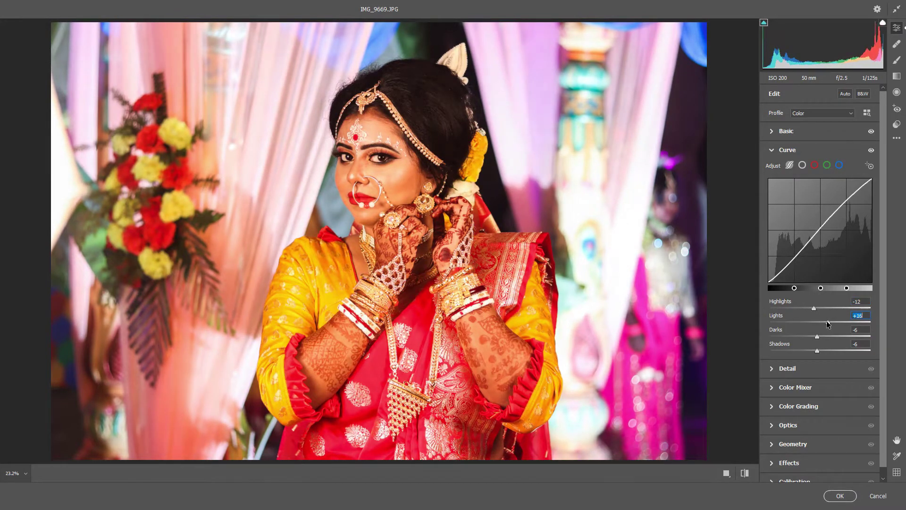
{"action": "left_click", "coordinate": [829, 134]}
{"action": "left_click_drag", "start_coordinate": [819, 247], "coordinate": [836, 256]}
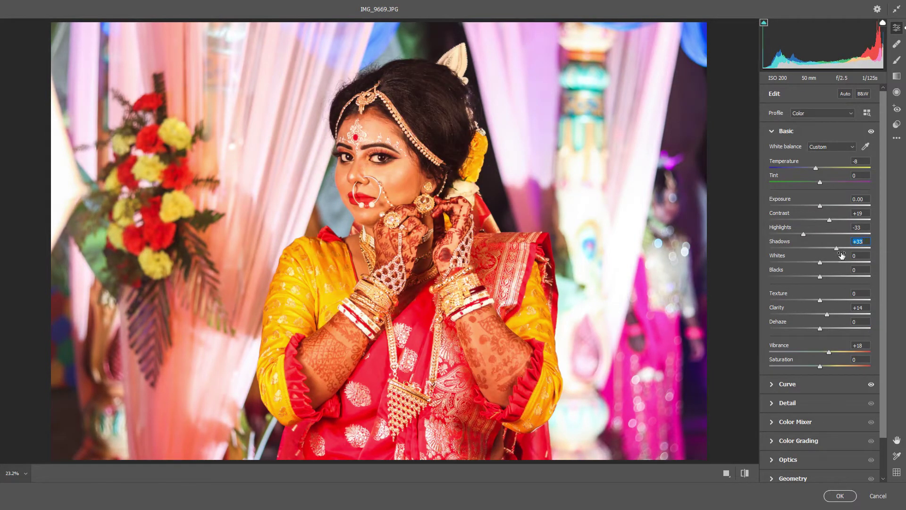
Compare before/after, reduce Oranges saturation in HSL, and apply the Camera Raw edits.
{"action": "left_click", "coordinate": [745, 473]}
{"action": "left_click", "coordinate": [825, 386]}
{"action": "left_click", "coordinate": [822, 390]}
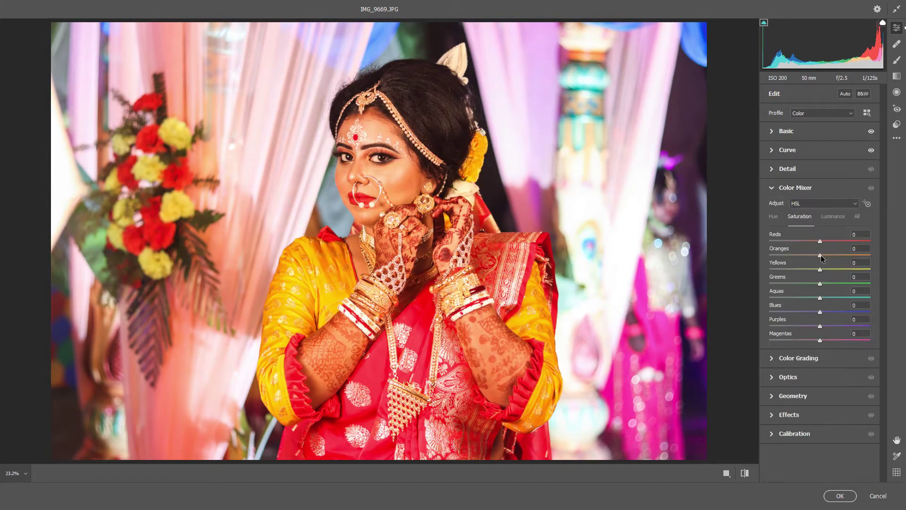
{"action": "mouse_move", "coordinate": [820, 255]}
{"action": "left_mouse_down"}
{"action": "mouse_move", "coordinate": [811, 256]}
{"action": "mouse_move", "coordinate": [828, 240]}
{"action": "mouse_move", "coordinate": [829, 269]}
{"action": "mouse_move", "coordinate": [843, 289]}
{"action": "mouse_move", "coordinate": [829, 291]}
{"action": "mouse_move", "coordinate": [824, 342]}
{"action": "left_mouse_up"}
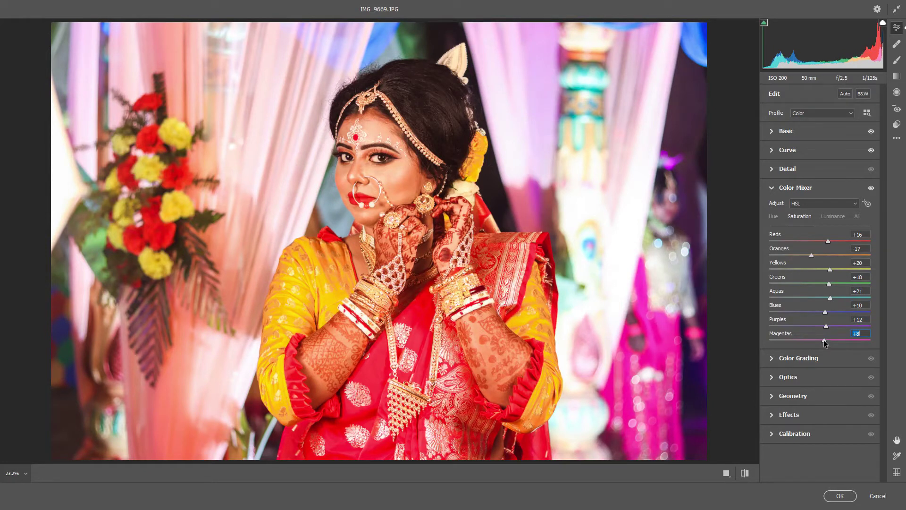
{"action": "left_click", "coordinate": [831, 498]}
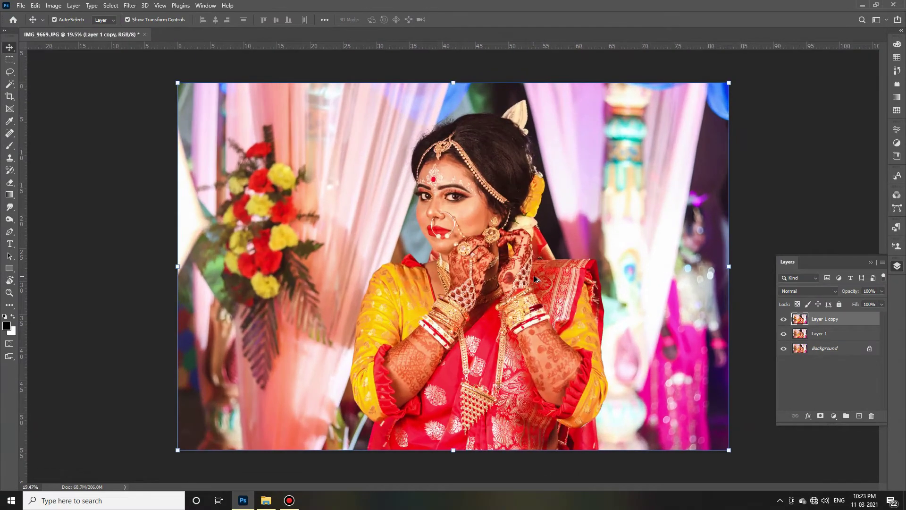
Duplicate the top layer as Layer 1 copy 2 and open Filter > Photo-Toolbox > SkinFiner.
{"action": "key", "text": "ctrl+j"}
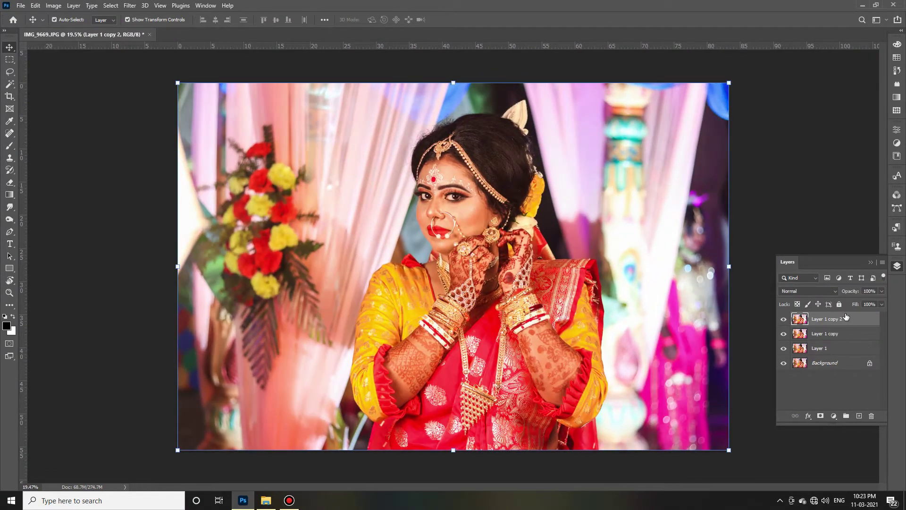
{"action": "scroll", "coordinate": [512, 223], "scroll_direction": "up", "scroll_amount": 5}
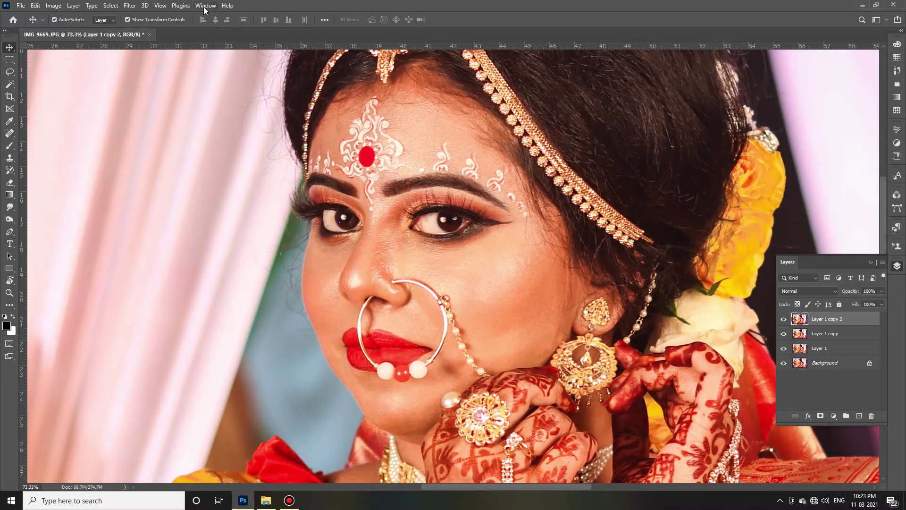
{"action": "left_click", "coordinate": [205, 6]}
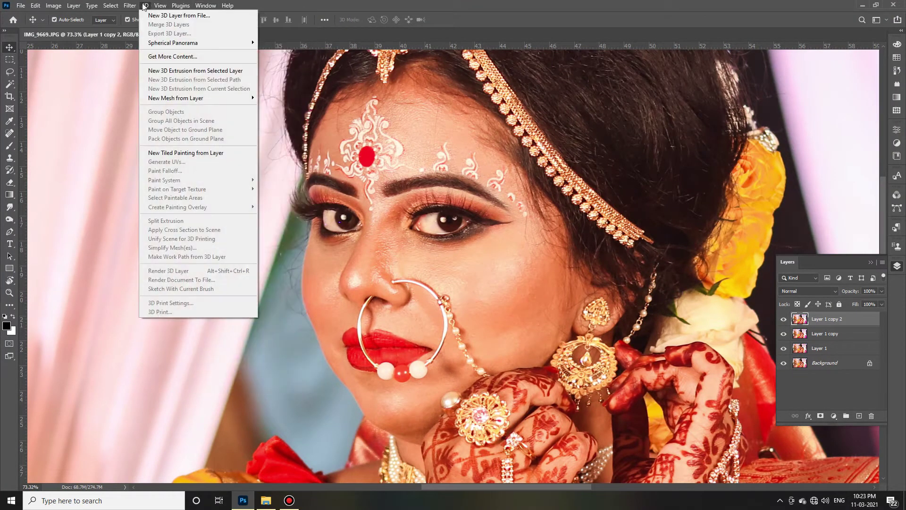
{"action": "mouse_move", "coordinate": [149, 248]}
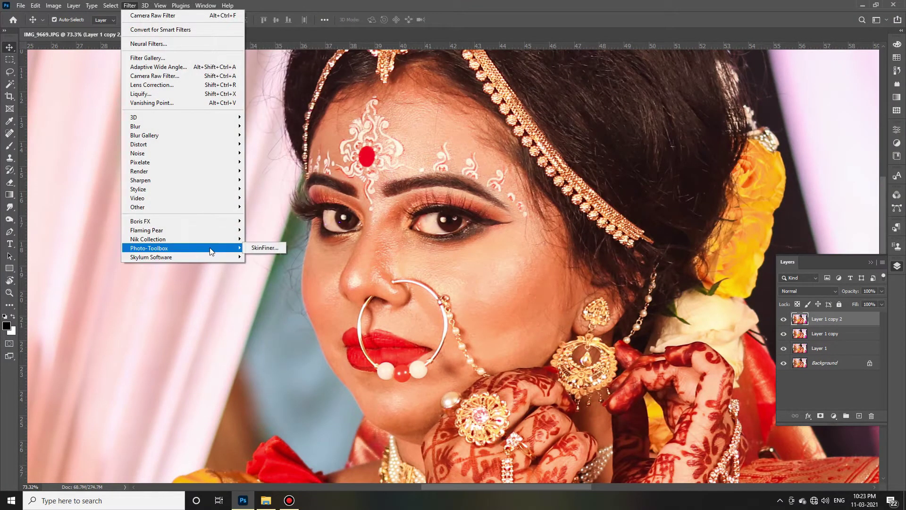
{"action": "left_click", "coordinate": [265, 248]}
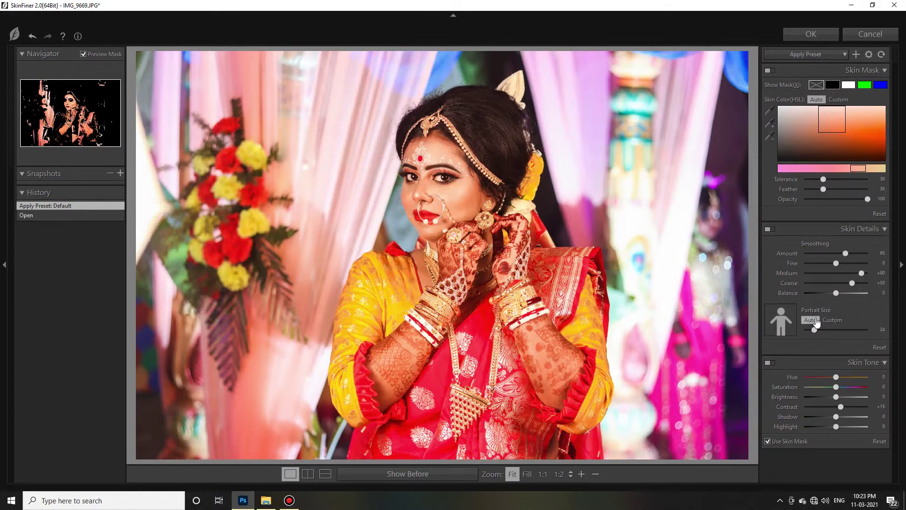
Brighten the skin tone, shift hue, lower saturation slightly, and set Smoothing Amount to 69 with more Fine.
{"action": "mouse_move", "coordinate": [837, 398]}
{"action": "left_mouse_down"}
{"action": "mouse_move", "coordinate": [847, 411]}
{"action": "mouse_move", "coordinate": [829, 425]}
{"action": "mouse_move", "coordinate": [840, 427]}
{"action": "left_mouse_up"}
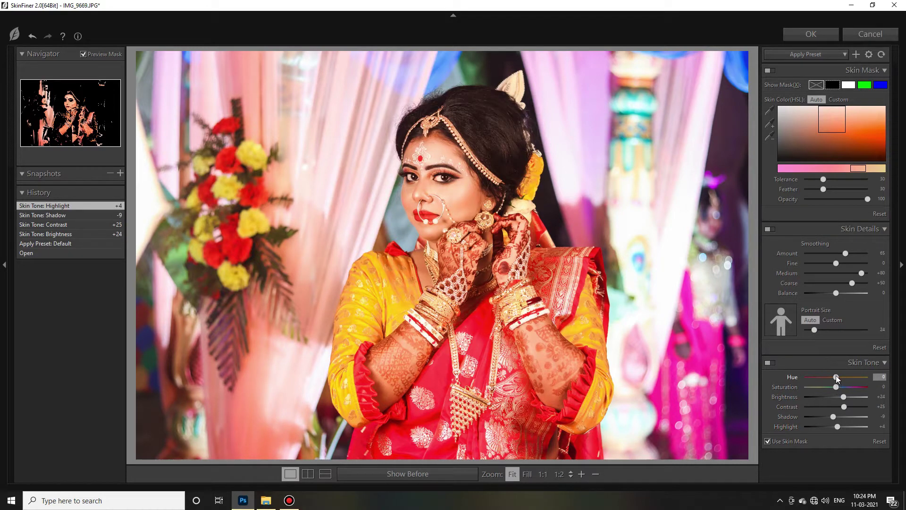
{"action": "mouse_move", "coordinate": [835, 377]}
{"action": "left_mouse_down"}
{"action": "mouse_move", "coordinate": [817, 373]}
{"action": "mouse_move", "coordinate": [834, 377]}
{"action": "left_mouse_up"}
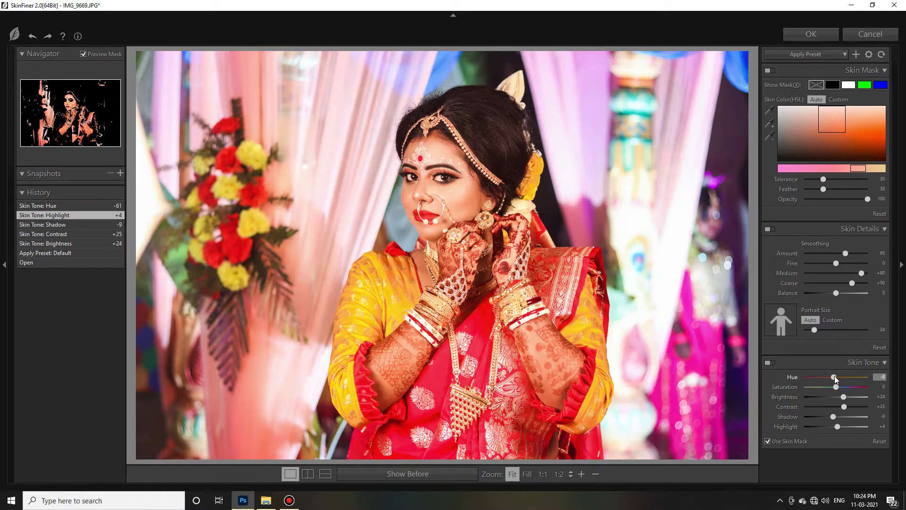
{"action": "left_click", "coordinate": [835, 387]}
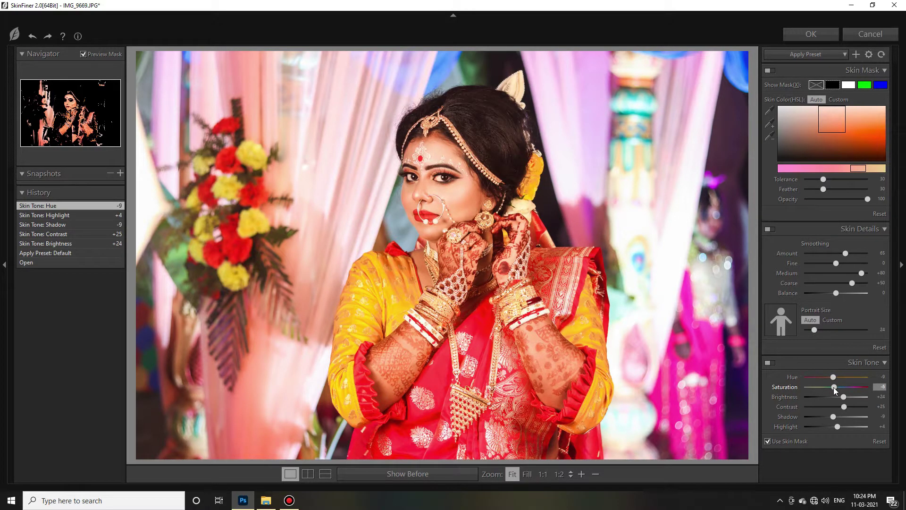
{"action": "left_click_drag", "start_coordinate": [834, 388], "coordinate": [834, 387]}
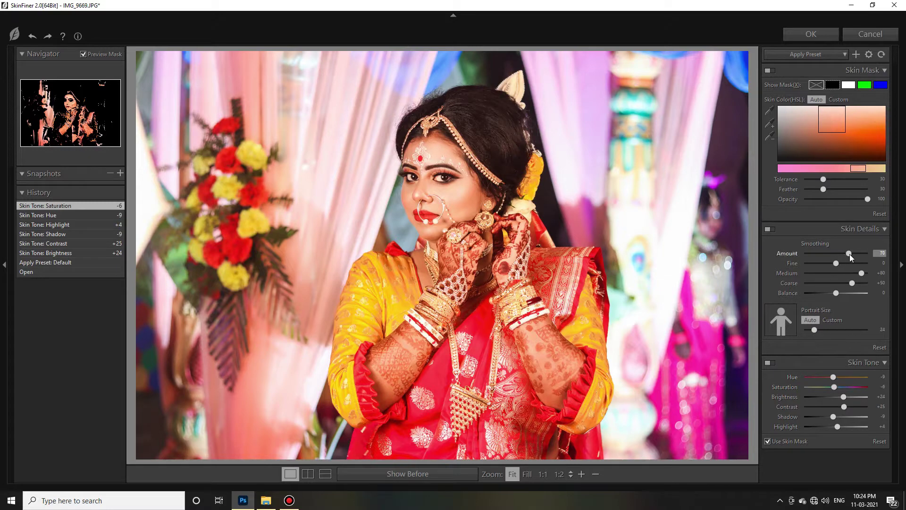
{"action": "left_click_drag", "start_coordinate": [849, 255], "coordinate": [847, 255]}
{"action": "left_click", "coordinate": [837, 264]}
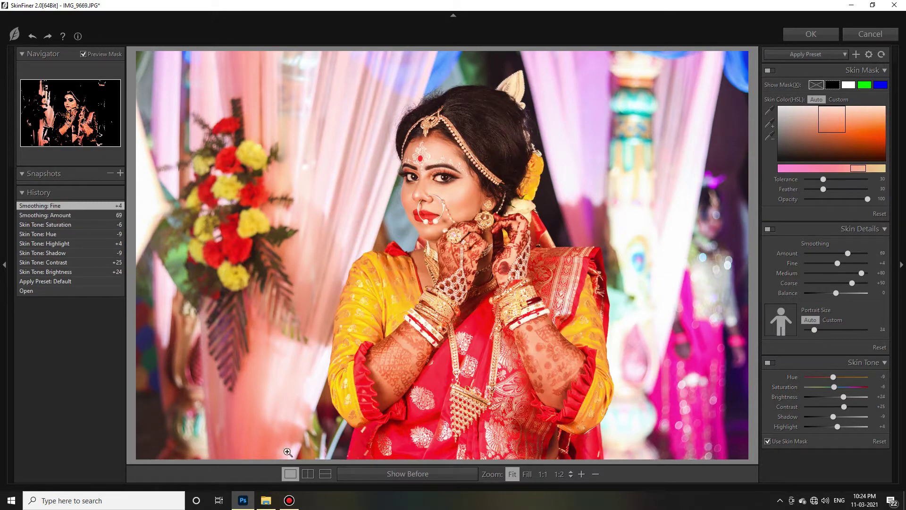
Check the before/after comparison zoomed on the face, then apply the SkinFiner retouch.
{"action": "left_click", "coordinate": [308, 474]}
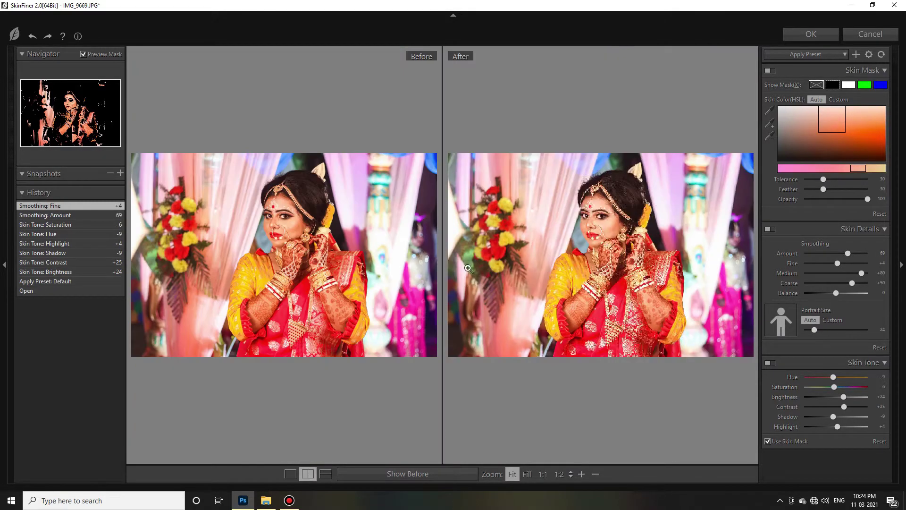
{"action": "left_click", "coordinate": [639, 262]}
{"action": "left_click_drag", "start_coordinate": [579, 193], "coordinate": [609, 230]}
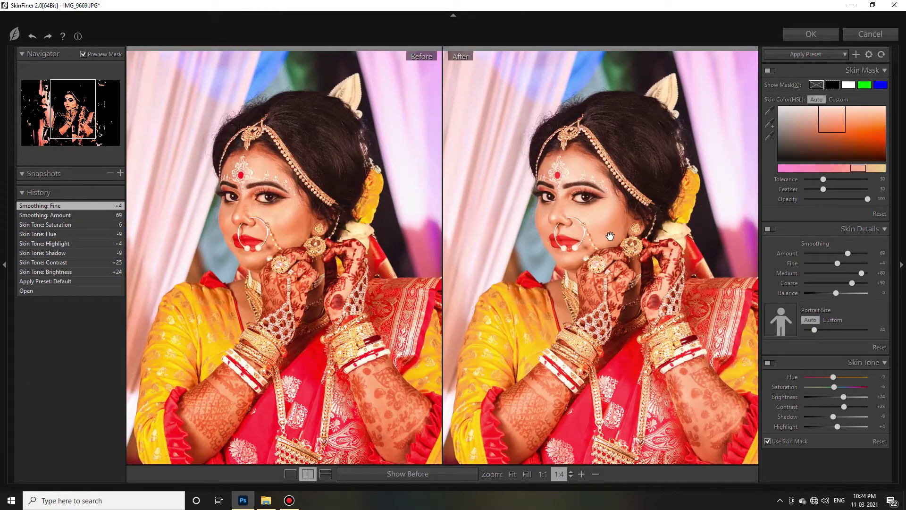
{"action": "left_click", "coordinate": [811, 34]}
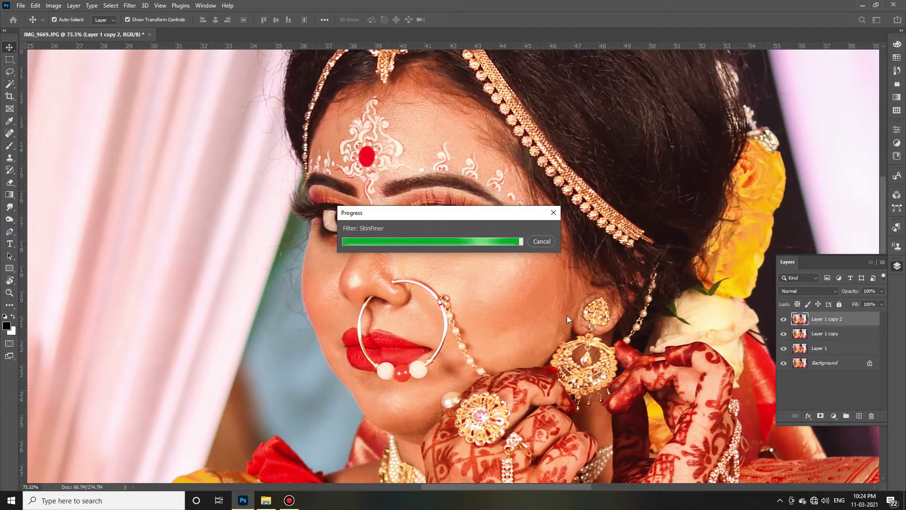
{"action": "scroll", "coordinate": [540, 308], "scroll_direction": "down", "scroll_amount": 1}
Add an inverted black layer mask and set the brush size to 143 px.
{"action": "left_click", "coordinate": [820, 415]}
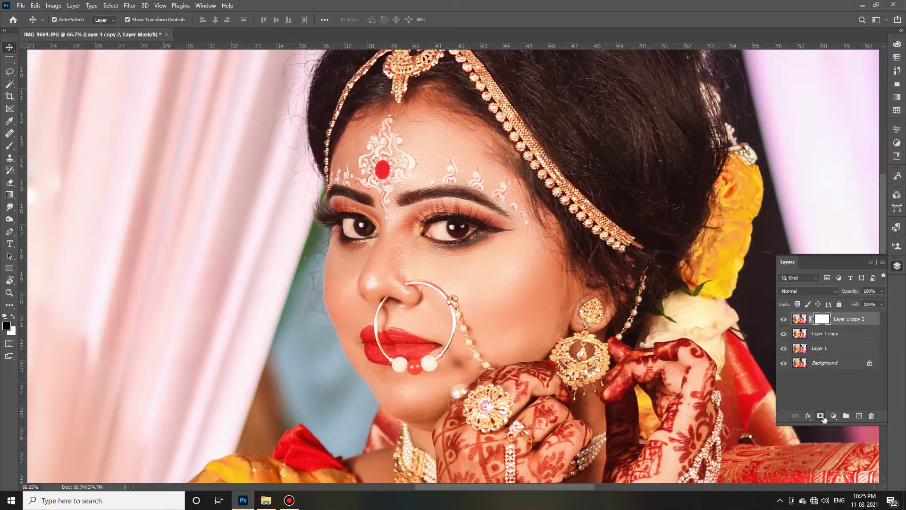
{"action": "key", "text": "ctrl+i"}
{"action": "right_click", "coordinate": [479, 295]}
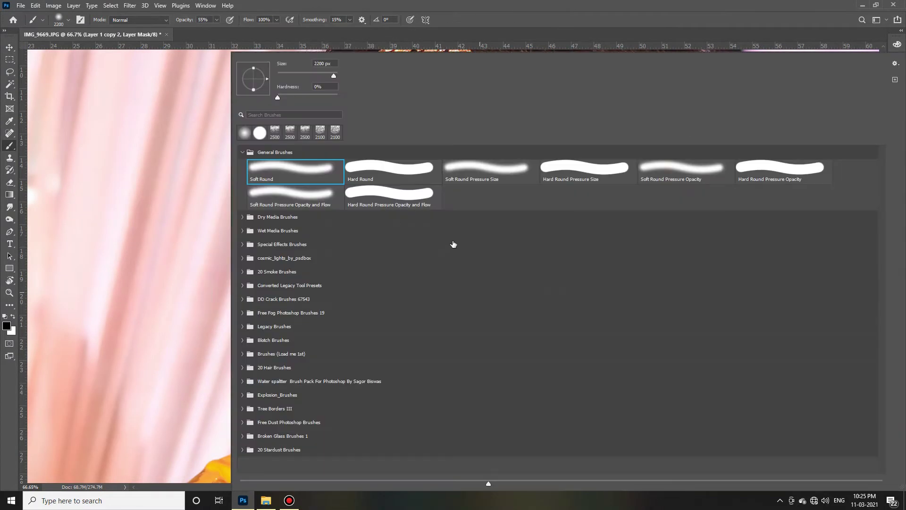
{"action": "left_click_drag", "start_coordinate": [333, 75], "coordinate": [290, 75]}
{"action": "left_click", "coordinate": [509, 16]}
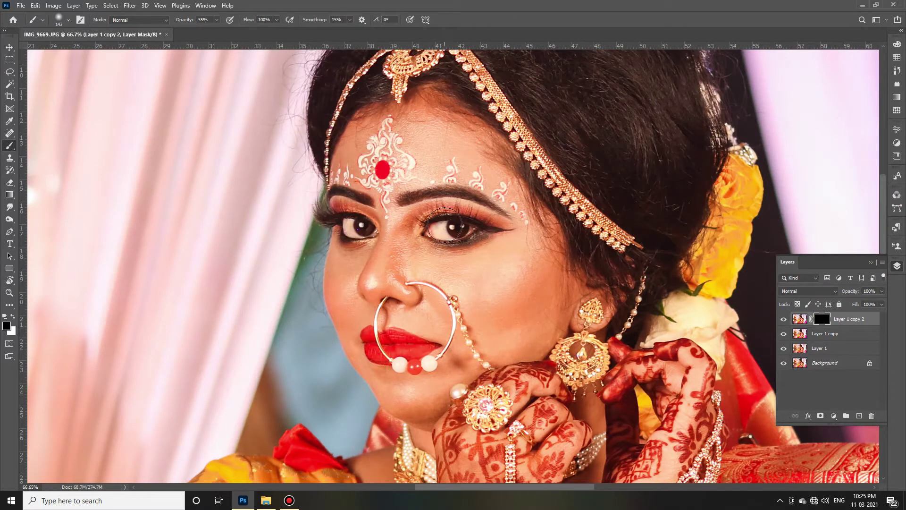
Select the Brush tool with white as the painting colour.
{"action": "scroll", "coordinate": [436, 159], "scroll_direction": "down", "scroll_amount": 1}
{"action": "scroll", "coordinate": [437, 159], "scroll_direction": "down", "scroll_amount": 1}
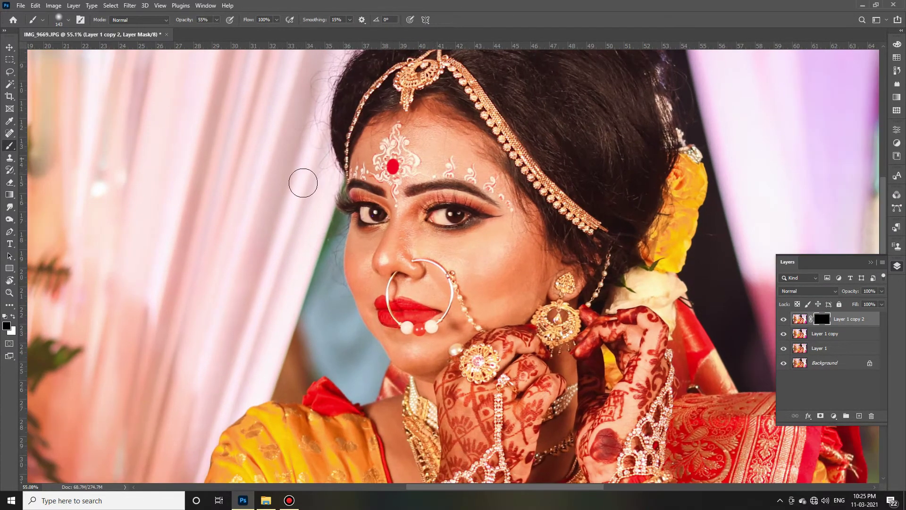
{"action": "right_click", "coordinate": [311, 184]}
{"action": "key", "text": "Escape"}
{"action": "right_click", "coordinate": [10, 146]}
{"action": "left_click", "coordinate": [40, 147]}
{"action": "key", "text": "z"}
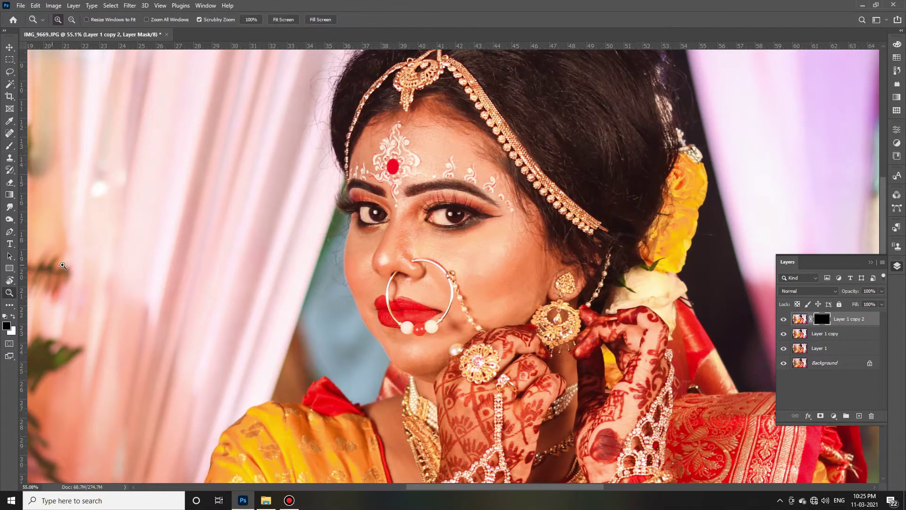
{"action": "key", "text": "b"}
{"action": "left_click", "coordinate": [12, 316]}
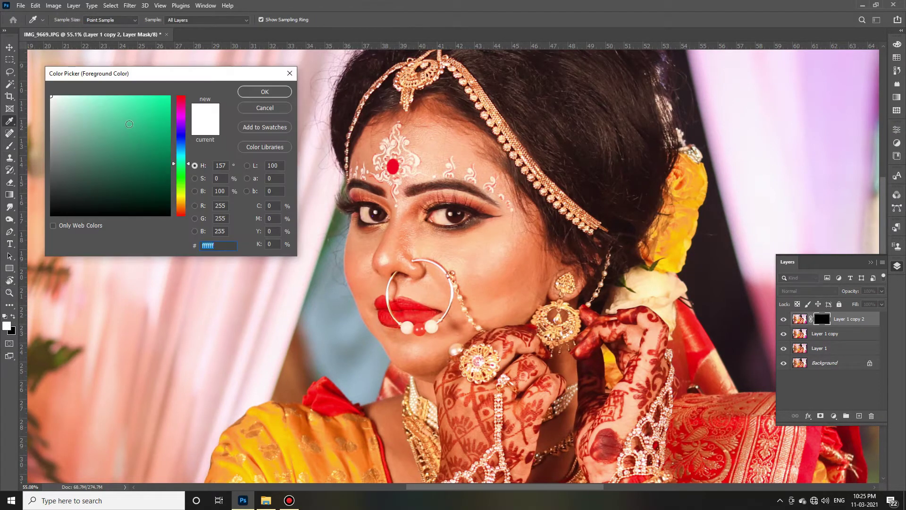
{"action": "left_click", "coordinate": [263, 89]}
Paint the smoothing back onto the forehead and set brush opacity to 100%.
{"action": "left_click_drag", "start_coordinate": [431, 144], "coordinate": [427, 168]}
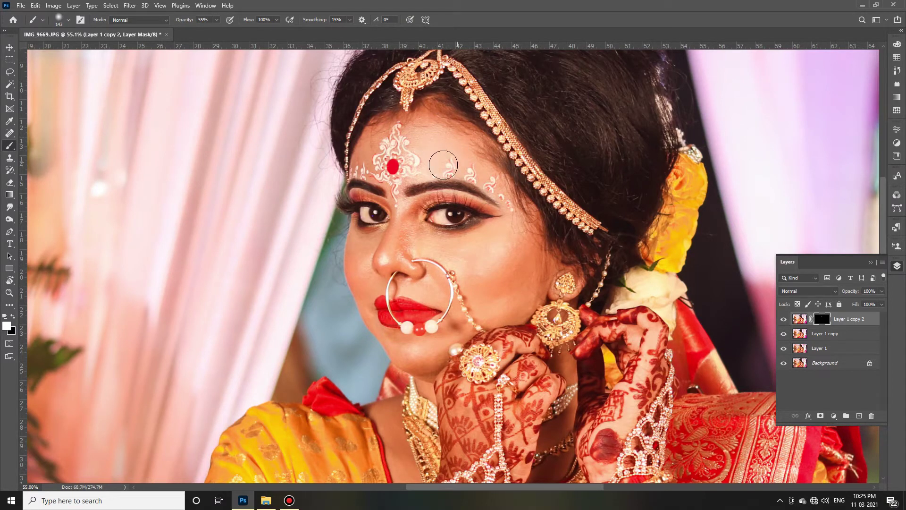
{"action": "left_click", "coordinate": [207, 20]}
{"action": "type", "text": "100"}
{"action": "key", "text": "Return"}
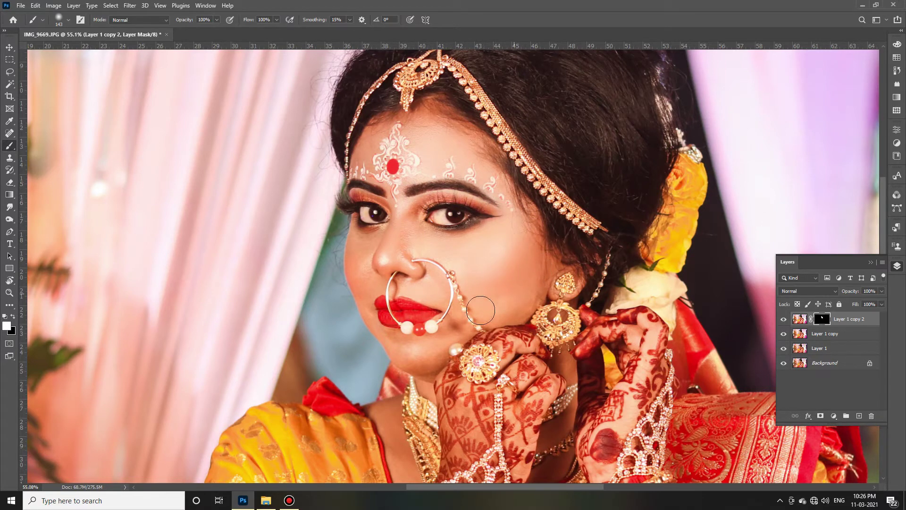
Paint the smoothing over the face, around the lips and down the neck with a 70–80 px brush.
{"action": "key", "text": "bracketleft"}
{"action": "key", "text": "bracketleft"}
{"action": "key", "text": "bracketleft"}
{"action": "key", "text": "bracketright"}
{"action": "key", "text": "bracketright"}
{"action": "key", "text": "bracketright"}
{"action": "key", "text": "bracketright"}
{"action": "key", "text": "bracketright"}
{"action": "key", "text": "bracketright"}
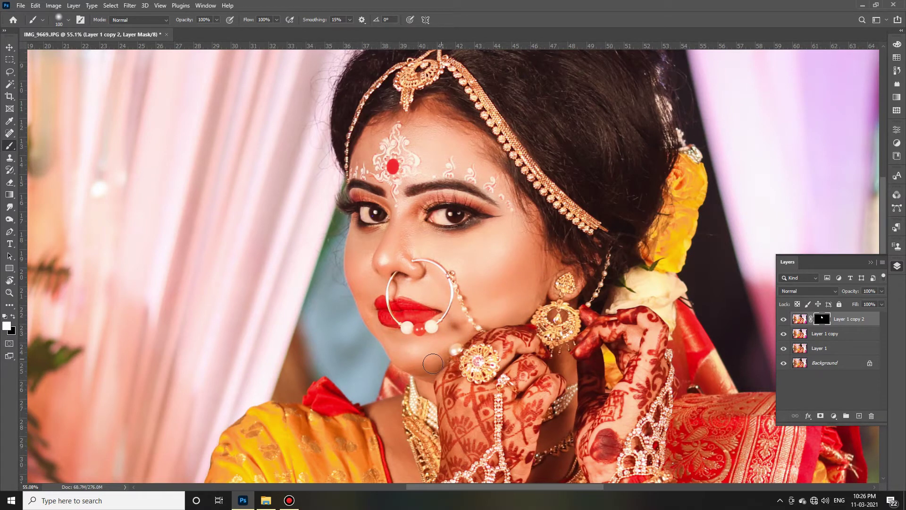
{"action": "key", "text": "bracketleft"}
{"action": "key", "text": "bracketleft"}
{"action": "key", "text": "bracketleft"}
{"action": "scroll", "coordinate": [471, 302], "scroll_direction": "down", "scroll_amount": 3}
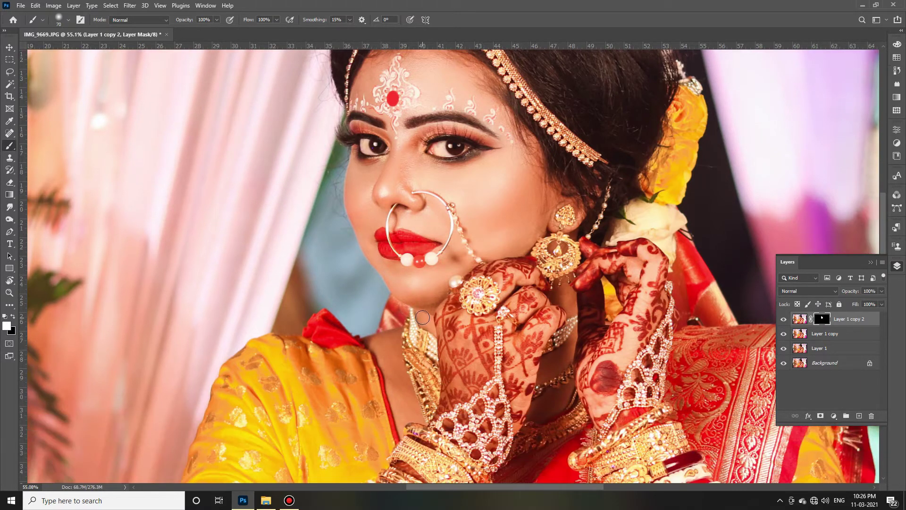
{"action": "key", "text": "bracketright"}
{"action": "scroll", "coordinate": [467, 353], "scroll_direction": "down", "scroll_amount": 3}
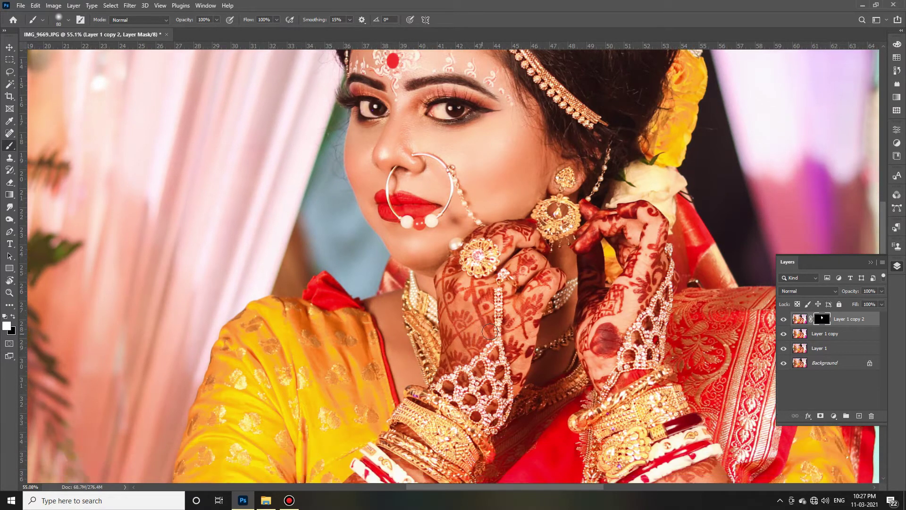
{"action": "scroll", "coordinate": [496, 330], "scroll_direction": "down", "scroll_amount": 3}
{"action": "scroll", "coordinate": [529, 309], "scroll_direction": "down", "scroll_amount": 1}
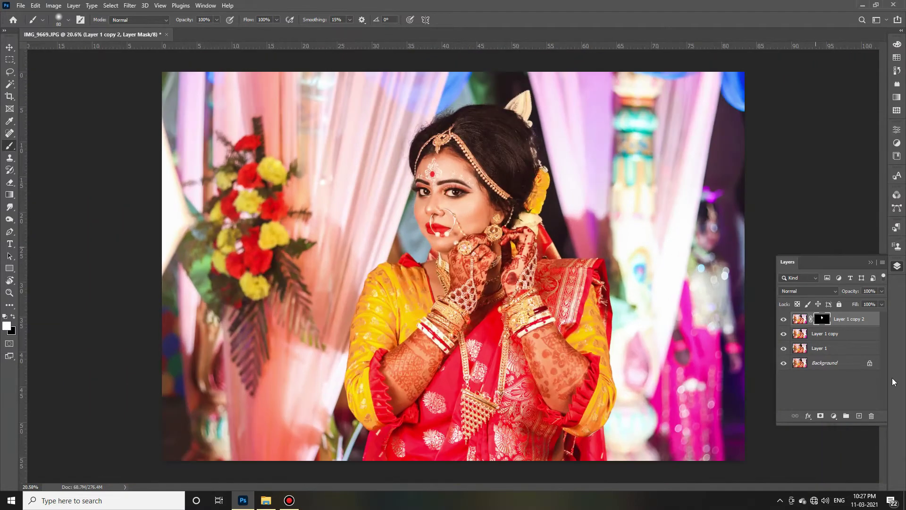
Stamp all visible layers into a new Layer 2 and switch to the Move tool.
{"action": "key", "text": "ctrl+alt+shift+e"}
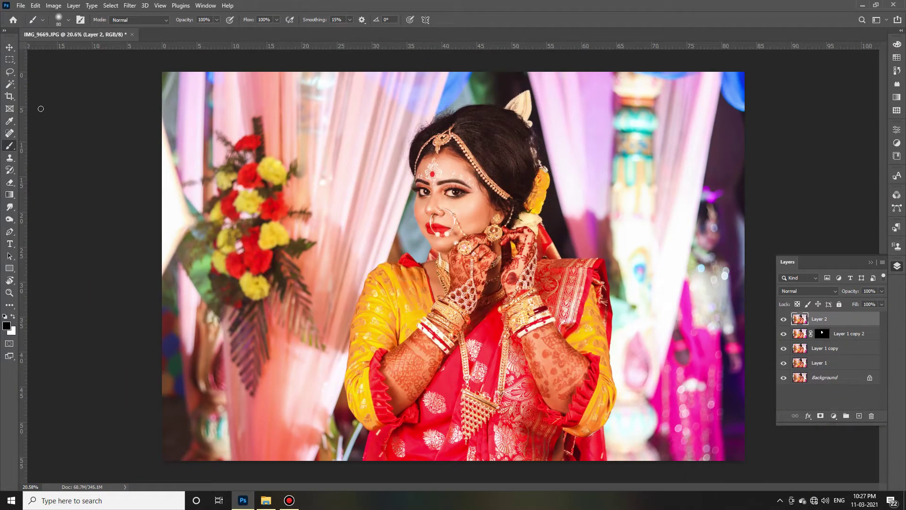
{"action": "key", "text": "v"}
{"action": "scroll", "coordinate": [455, 194], "scroll_direction": "up", "scroll_amount": 2}
{"action": "scroll", "coordinate": [452, 208], "scroll_direction": "up", "scroll_amount": 5}
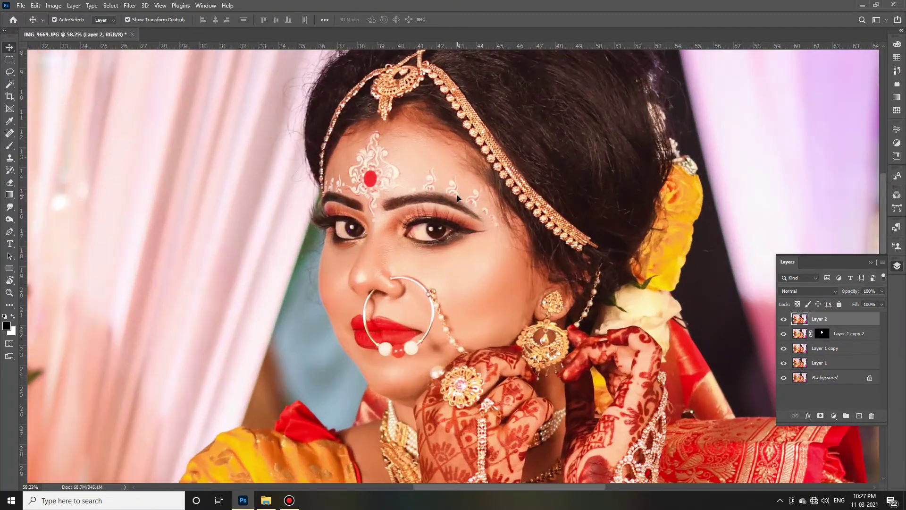
Launch the Luminar AI plugin on Layer 2 from the Filter menu.
{"action": "scroll", "coordinate": [467, 198], "scroll_direction": "down", "scroll_amount": 2}
{"action": "scroll", "coordinate": [500, 201], "scroll_direction": "down", "scroll_amount": 2}
{"action": "scroll", "coordinate": [524, 203], "scroll_direction": "down", "scroll_amount": 2}
{"action": "scroll", "coordinate": [530, 194], "scroll_direction": "down", "scroll_amount": 2}
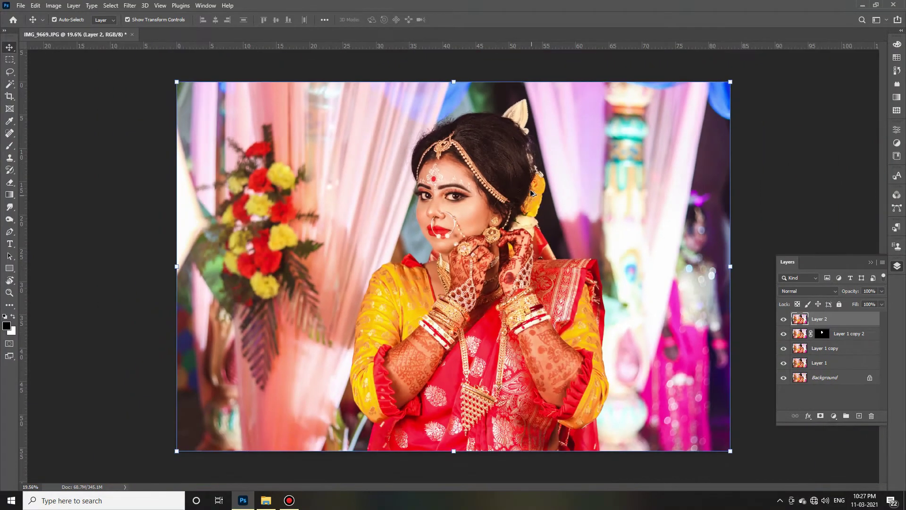
{"action": "scroll", "coordinate": [555, 190], "scroll_direction": "up", "scroll_amount": 1}
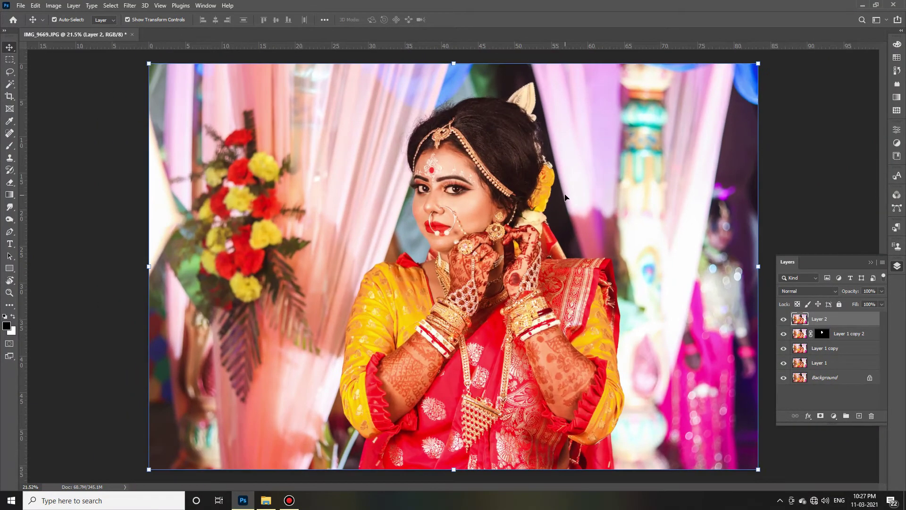
{"action": "left_click", "coordinate": [130, 5]}
{"action": "left_click", "coordinate": [189, 259]}
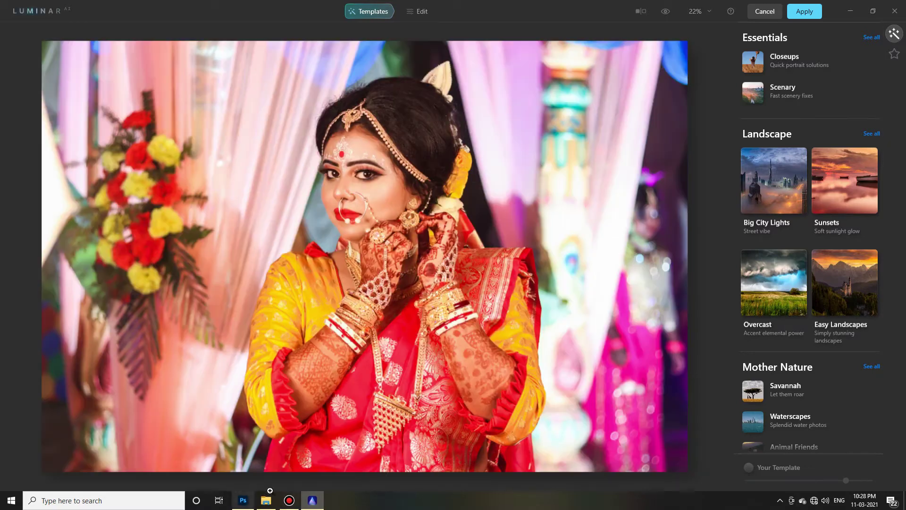
In Luminar AI's Portrait tools, raise Face Light to brighten the bride's face.
{"action": "left_click", "coordinate": [424, 17]}
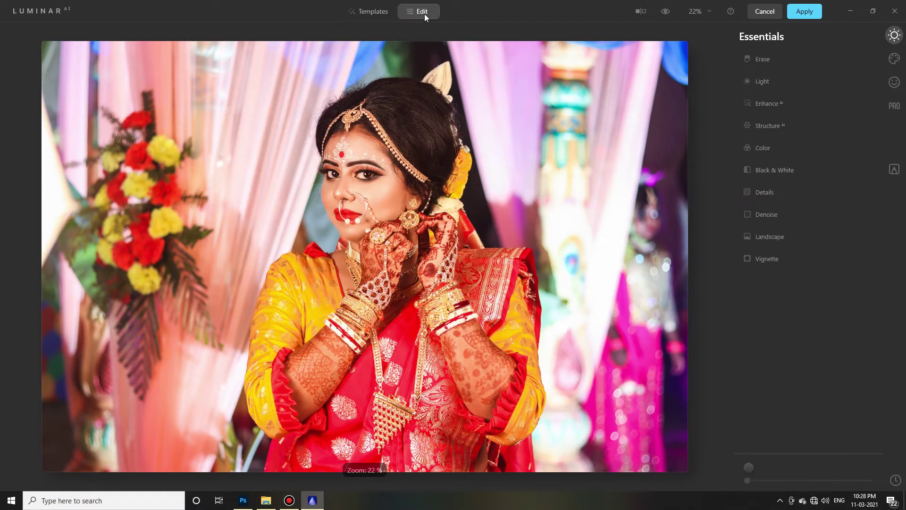
{"action": "left_click", "coordinate": [894, 82]}
{"action": "left_click", "coordinate": [788, 66]}
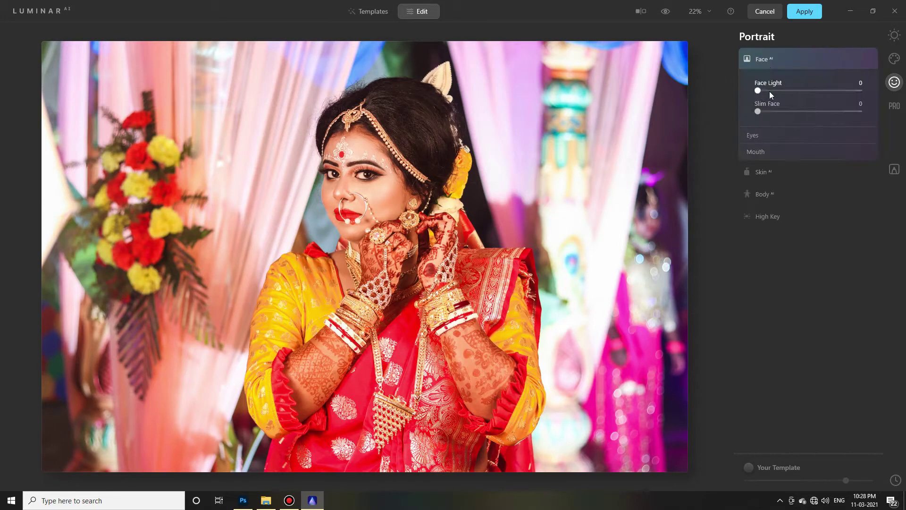
{"action": "left_click_drag", "start_coordinate": [770, 92], "coordinate": [793, 93]}
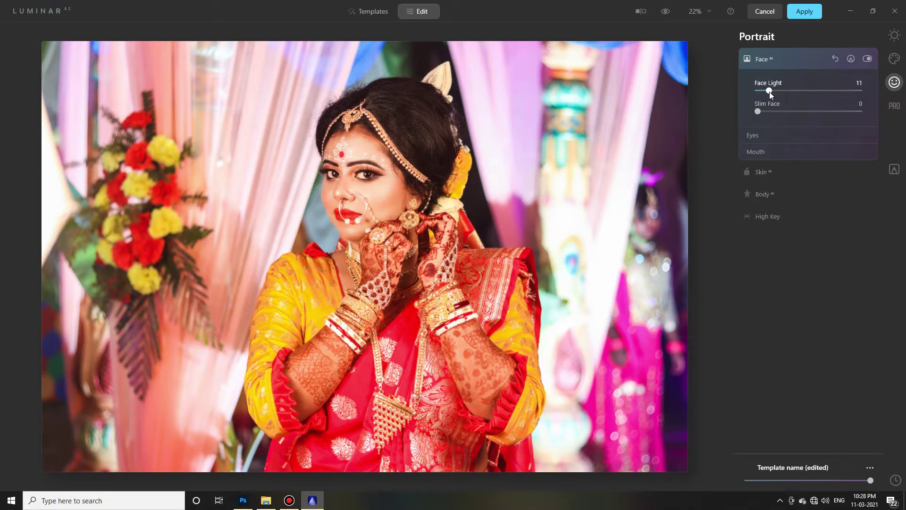
Raise Eye Whitening, boost Lips Saturation and strengthen the bride's eyebrows.
{"action": "left_click", "coordinate": [755, 140]}
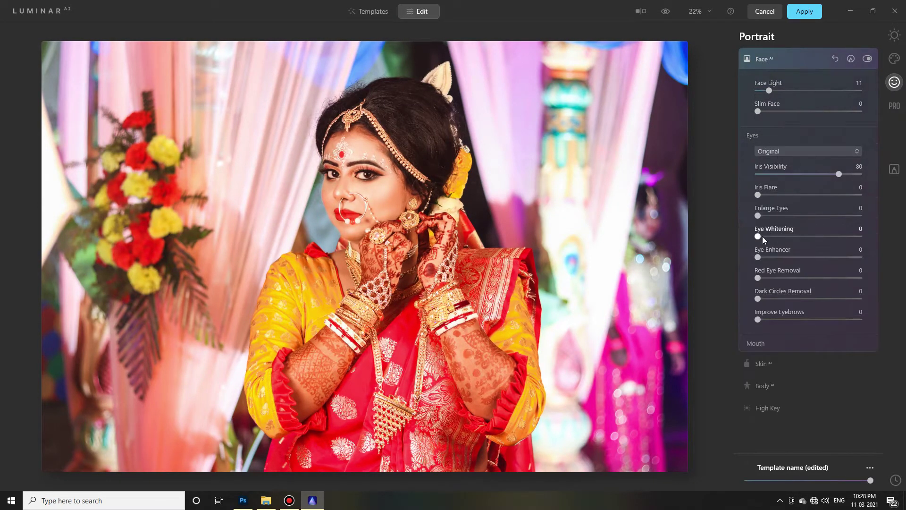
{"action": "mouse_move", "coordinate": [762, 236]}
{"action": "left_mouse_down"}
{"action": "mouse_move", "coordinate": [783, 237]}
{"action": "mouse_move", "coordinate": [775, 256]}
{"action": "left_mouse_up"}
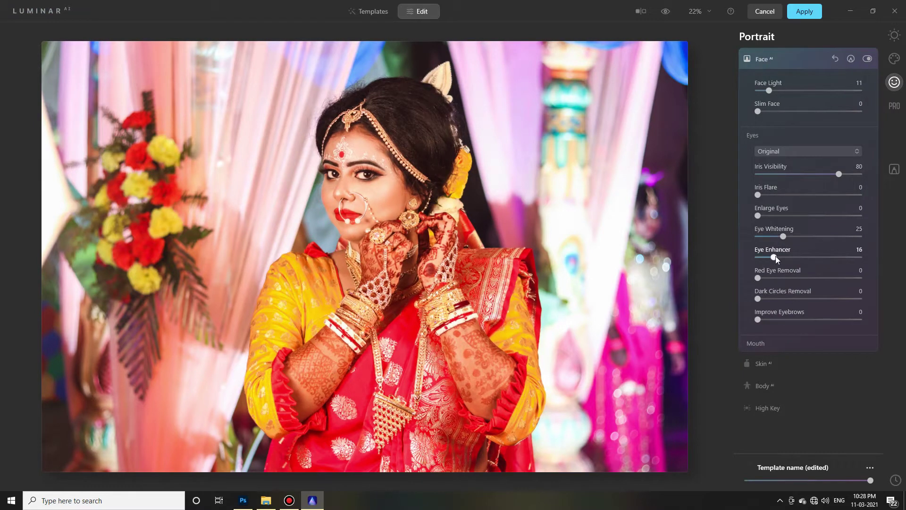
{"action": "left_click", "coordinate": [764, 350]}
{"action": "mouse_move", "coordinate": [757, 298]}
{"action": "left_mouse_down"}
{"action": "mouse_move", "coordinate": [780, 298]}
{"action": "mouse_move", "coordinate": [770, 299]}
{"action": "left_mouse_up"}
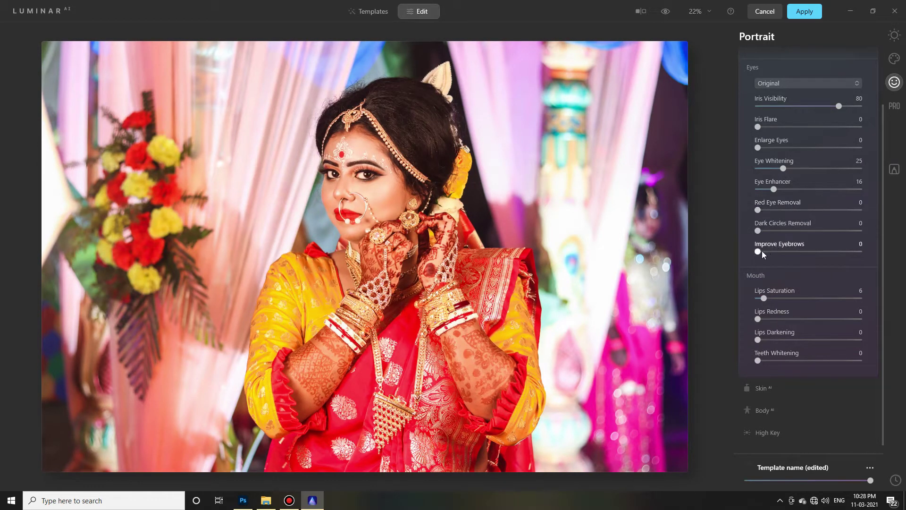
{"action": "mouse_move", "coordinate": [761, 250]}
{"action": "left_mouse_down"}
{"action": "mouse_move", "coordinate": [783, 250]}
{"action": "mouse_move", "coordinate": [773, 253]}
{"action": "left_mouse_up"}
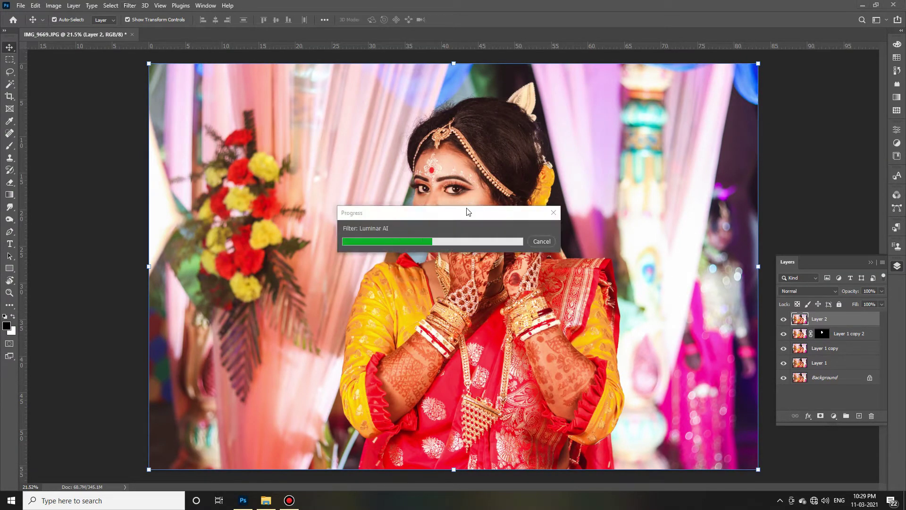
Duplicate the visible Layer 2, apply High Pass at radius 1.5, and blend the copy in Overlay.
{"action": "left_click", "coordinate": [783, 320]}
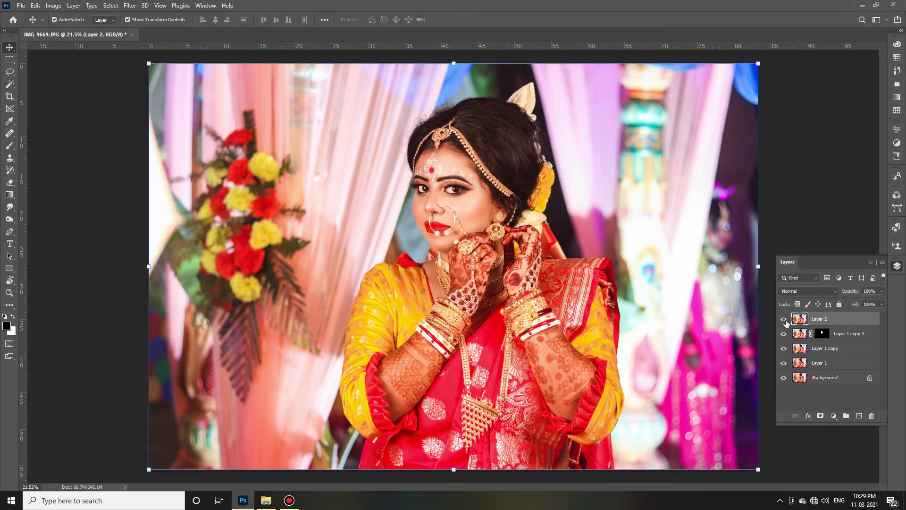
{"action": "key", "text": "ctrl+j"}
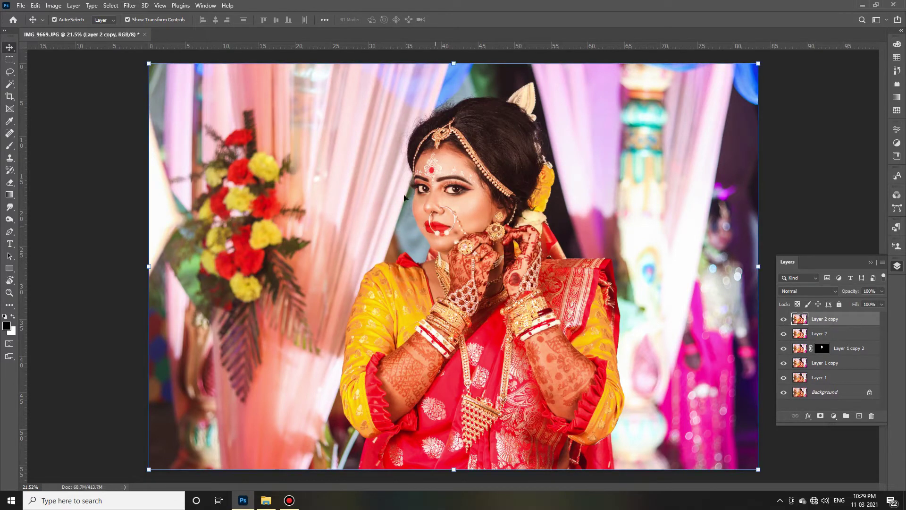
{"action": "left_click", "coordinate": [134, 7]}
{"action": "left_click", "coordinate": [268, 213]}
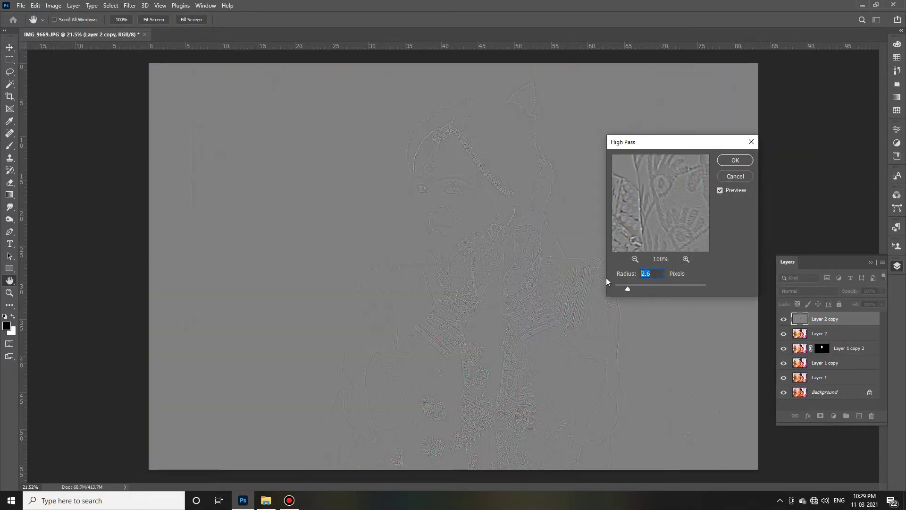
{"action": "type", "text": "2."}
{"action": "left_click_drag", "start_coordinate": [625, 289], "coordinate": [622, 288]}
{"action": "left_click", "coordinate": [735, 160]}
{"action": "left_click", "coordinate": [824, 294]}
{"action": "left_click", "coordinate": [796, 373]}
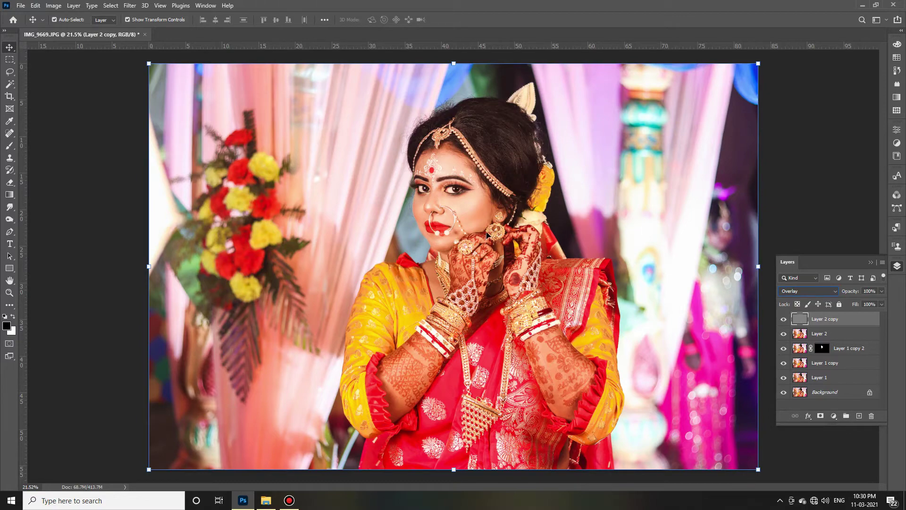
Try a small brush stroke on the headpiece, then undo the stray strokes.
{"action": "left_click", "coordinate": [10, 146]}
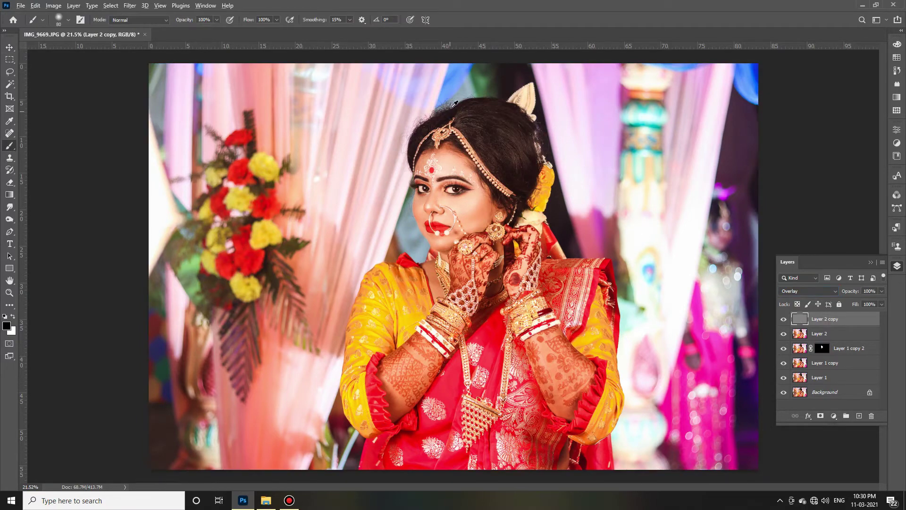
{"action": "scroll", "coordinate": [446, 125], "scroll_direction": "up", "scroll_amount": 3}
{"action": "scroll", "coordinate": [446, 125], "scroll_direction": "up", "scroll_amount": 3}
{"action": "scroll", "coordinate": [445, 125], "scroll_direction": "up", "scroll_amount": 3}
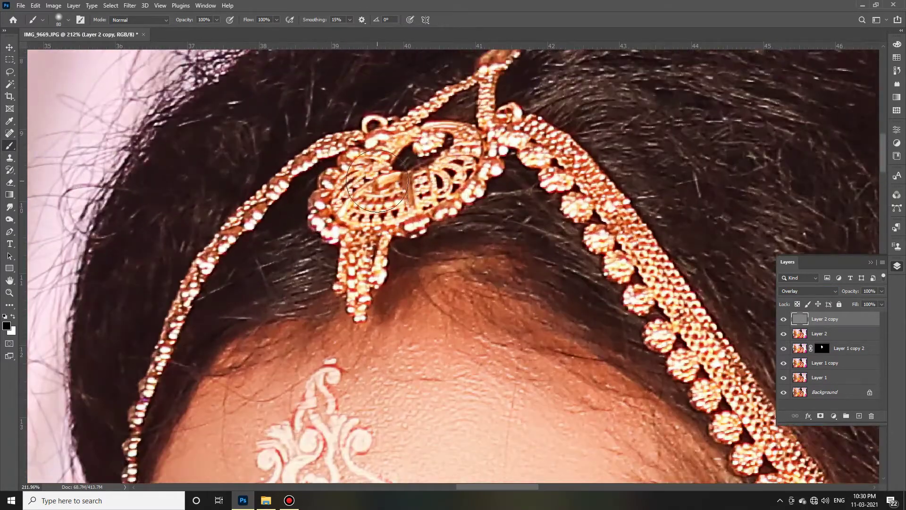
{"action": "scroll", "coordinate": [377, 181], "scroll_direction": "up", "scroll_amount": 1}
{"action": "key", "text": "bracketleft"}
{"action": "key", "text": "bracketleft"}
{"action": "key", "text": "bracketleft"}
{"action": "left_click_drag", "start_coordinate": [370, 194], "coordinate": [358, 208]}
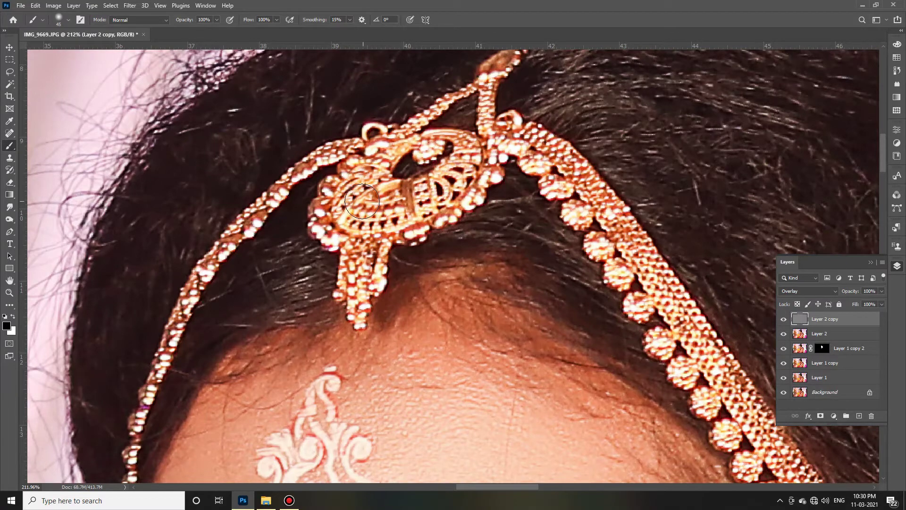
{"action": "scroll", "coordinate": [359, 207], "scroll_direction": "down", "scroll_amount": 5}
{"action": "scroll", "coordinate": [561, 297], "scroll_direction": "down", "scroll_amount": 3}
{"action": "scroll", "coordinate": [595, 314], "scroll_direction": "down", "scroll_amount": 2}
{"action": "scroll", "coordinate": [740, 335], "scroll_direction": "down", "scroll_amount": 1}
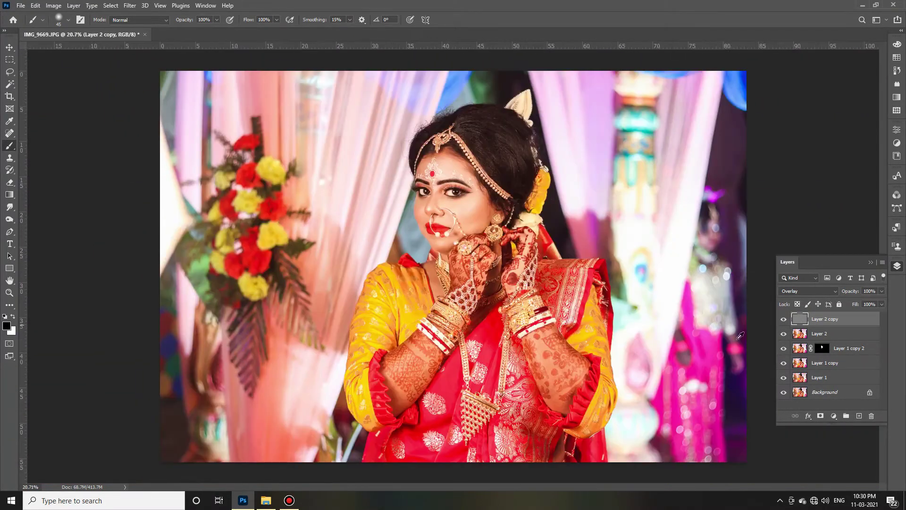
{"action": "key", "text": "shift+alt+n"}
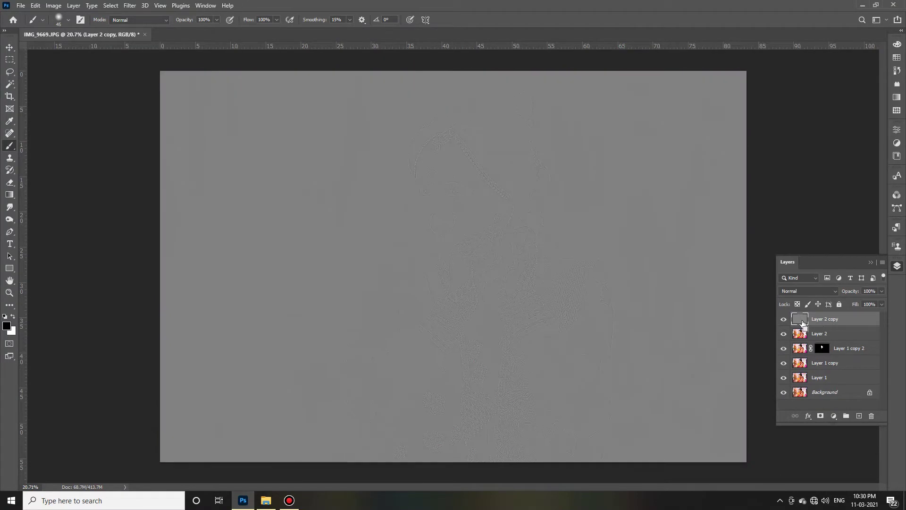
Restore Overlay blending on Layer 2 copy and give it an inverted black mask.
{"action": "left_click", "coordinate": [822, 290]}
{"action": "left_click", "coordinate": [802, 366]}
{"action": "left_click", "coordinate": [820, 415]}
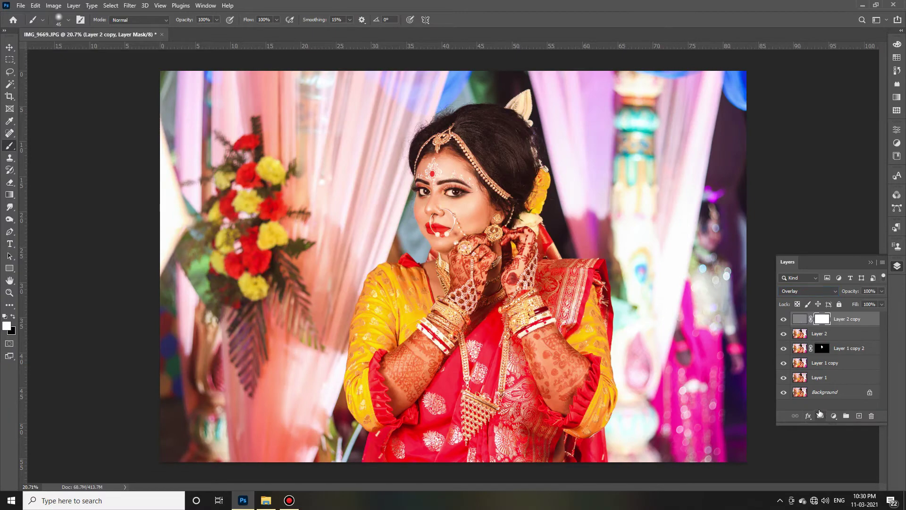
{"action": "key", "text": "ctrl+i"}
Paint white on the mask over the maang tikka, previewing the full-image sharpening.
{"action": "scroll", "coordinate": [455, 138], "scroll_direction": "up", "scroll_amount": 5}
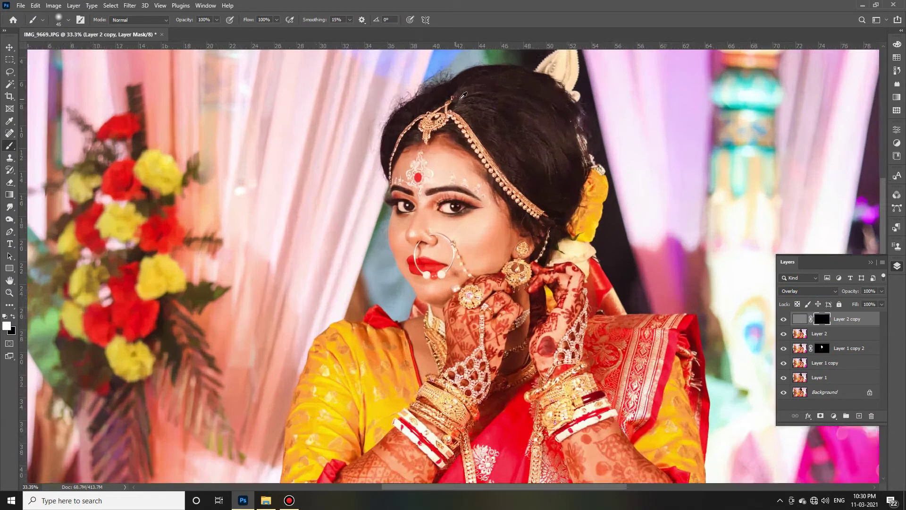
{"action": "scroll", "coordinate": [455, 137], "scroll_direction": "up", "scroll_amount": 3}
{"action": "scroll", "coordinate": [456, 137], "scroll_direction": "up", "scroll_amount": 3}
{"action": "left_click_drag", "start_coordinate": [387, 155], "coordinate": [351, 178]}
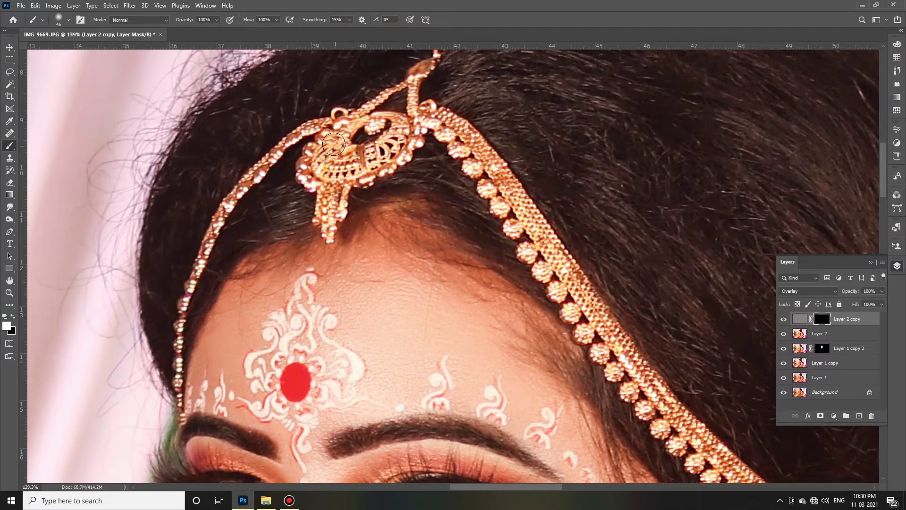
{"action": "scroll", "coordinate": [353, 142], "scroll_direction": "up", "scroll_amount": 3}
{"action": "left_click", "coordinate": [783, 319]}
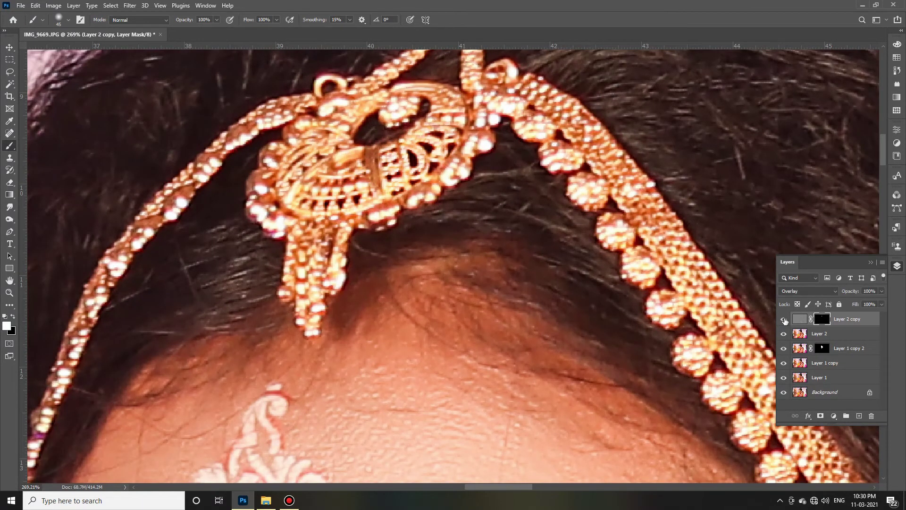
{"action": "key", "text": "ctrl+i"}
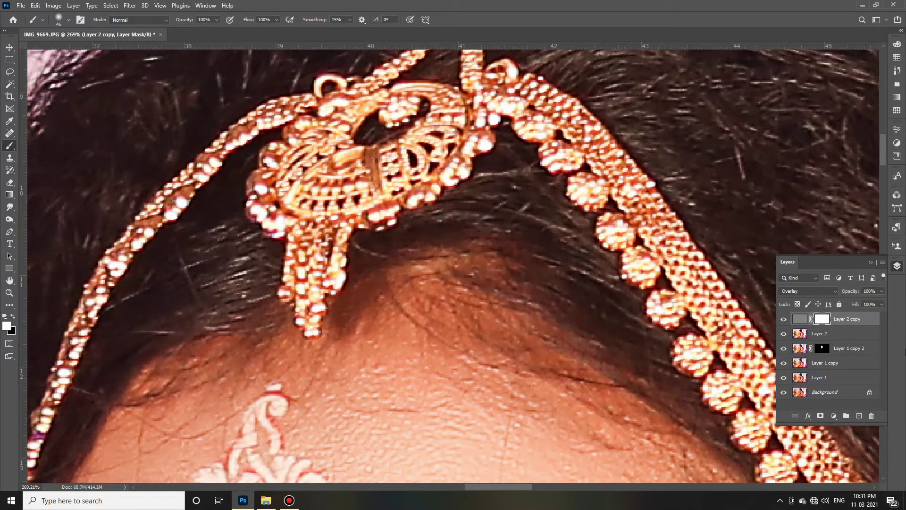
{"action": "key", "text": "ctrl+i"}
Resize the brush and reveal sharpening over the tikka pendant.
{"action": "scroll", "coordinate": [366, 228], "scroll_direction": "up", "scroll_amount": 1}
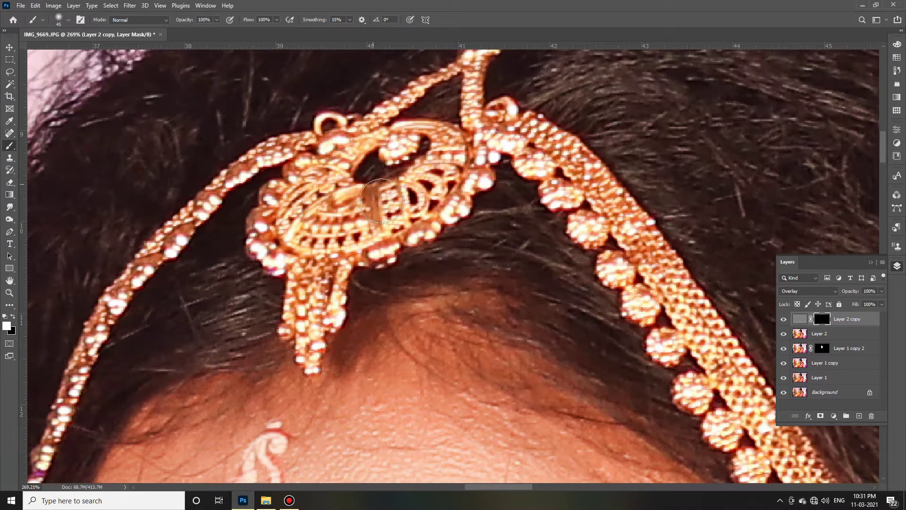
{"action": "right_click", "coordinate": [367, 228]}
{"action": "key", "text": "Return"}
{"action": "mouse_move", "coordinate": [408, 206]}
{"action": "left_mouse_down"}
{"action": "mouse_move", "coordinate": [337, 206]}
{"action": "mouse_move", "coordinate": [347, 210]}
{"action": "left_mouse_up"}
{"action": "key", "text": "bracketright"}
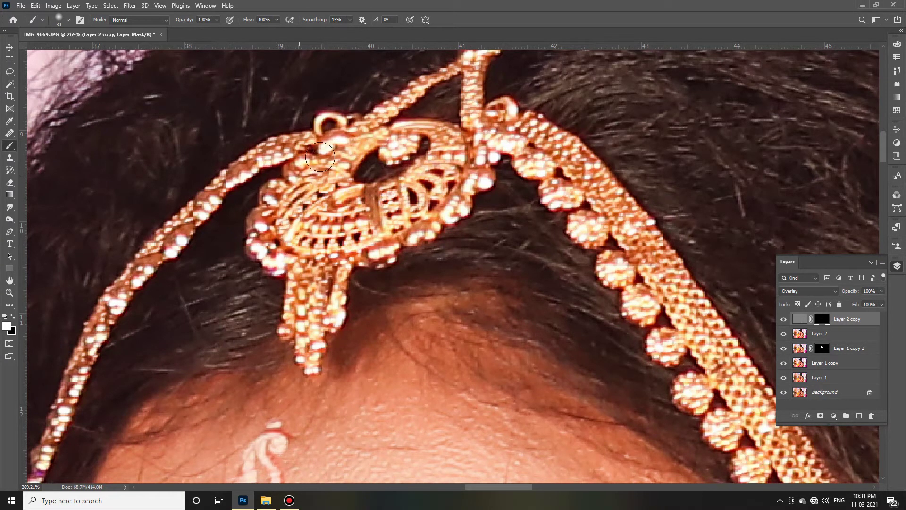
{"action": "key", "text": "bracketleft"}
{"action": "key", "text": "bracketleft"}
{"action": "key", "text": "bracketleft"}
{"action": "mouse_move", "coordinate": [449, 142]}
{"action": "left_mouse_down"}
{"action": "mouse_move", "coordinate": [468, 138]}
{"action": "mouse_move", "coordinate": [327, 306]}
{"action": "left_mouse_up"}
{"action": "key", "text": "bracketright"}
{"action": "key", "text": "bracketright"}
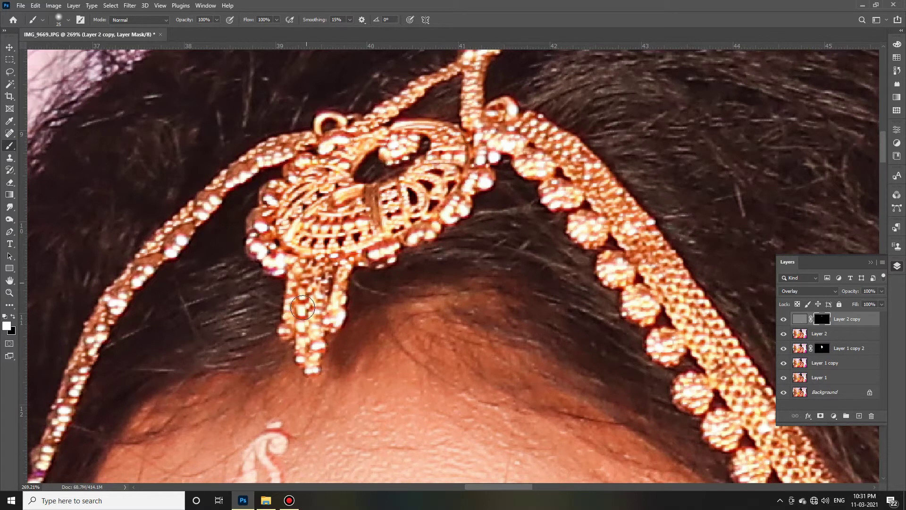
{"action": "key", "text": "bracketleft"}
{"action": "key", "text": "bracketleft"}
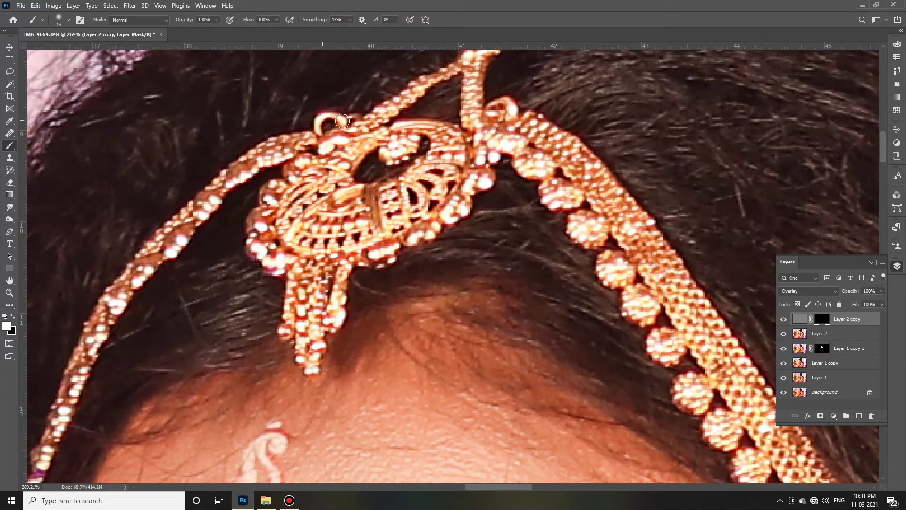
Reveal sharpening along the left and right headpiece chain strands.
{"action": "scroll", "coordinate": [406, 172], "scroll_direction": "up", "scroll_amount": 5}
{"action": "left_click_drag", "start_coordinate": [517, 142], "coordinate": [373, 242]}
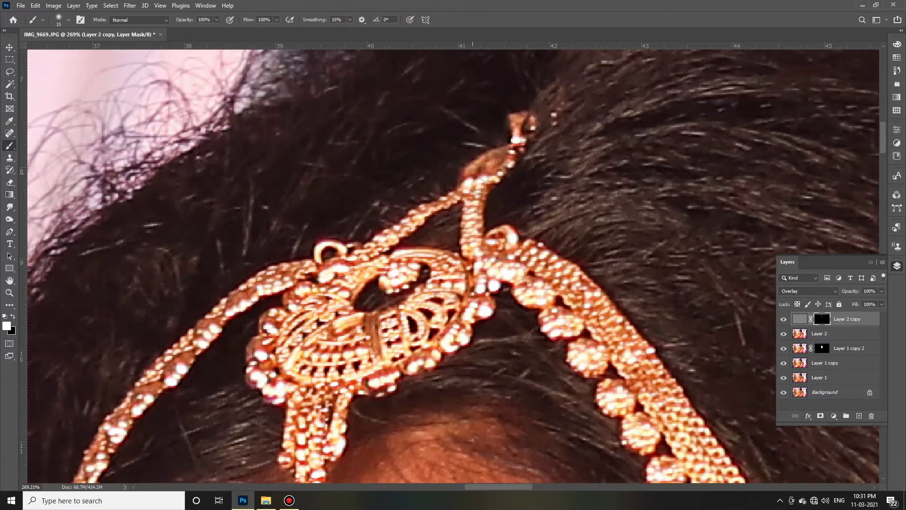
{"action": "scroll", "coordinate": [476, 217], "scroll_direction": "down", "scroll_amount": 2}
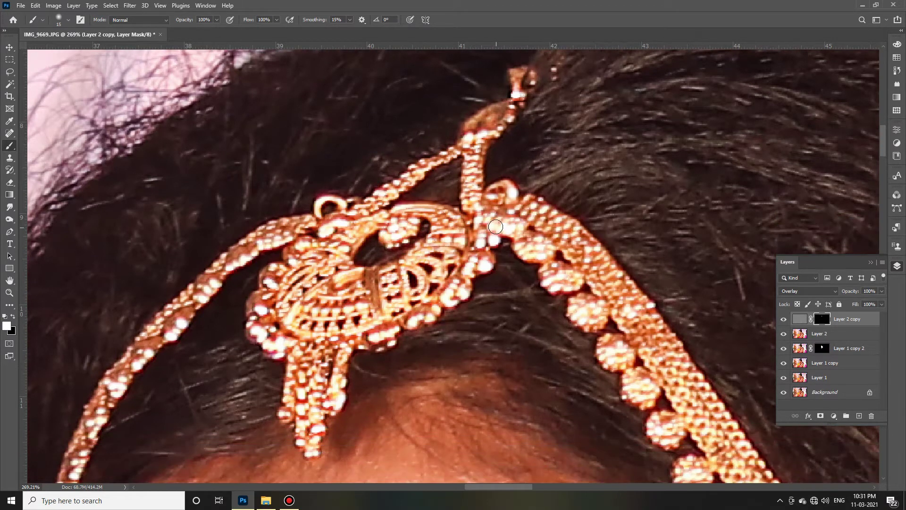
{"action": "key", "text": "bracketright"}
{"action": "key", "text": "bracketright"}
{"action": "left_click_drag", "start_coordinate": [486, 206], "coordinate": [643, 322]}
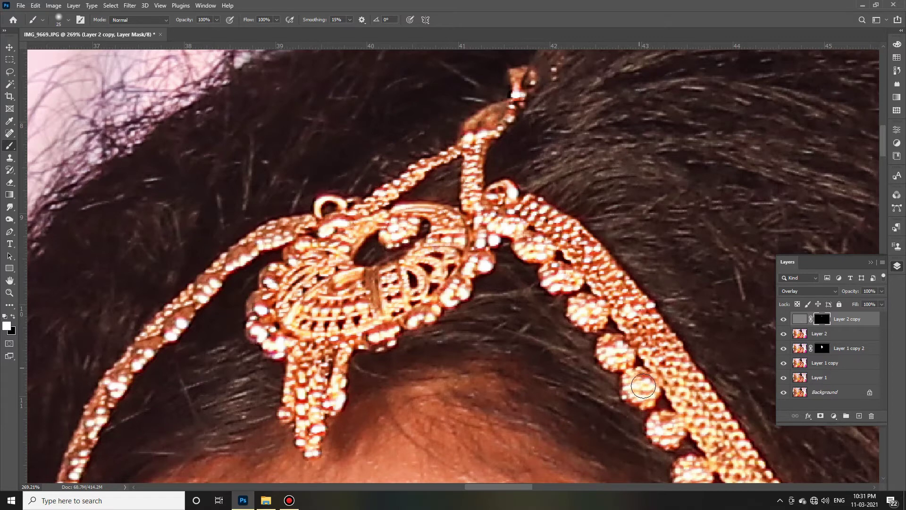
{"action": "scroll", "coordinate": [302, 168], "scroll_direction": "down", "scroll_amount": 2}
{"action": "key", "text": "bracketleft"}
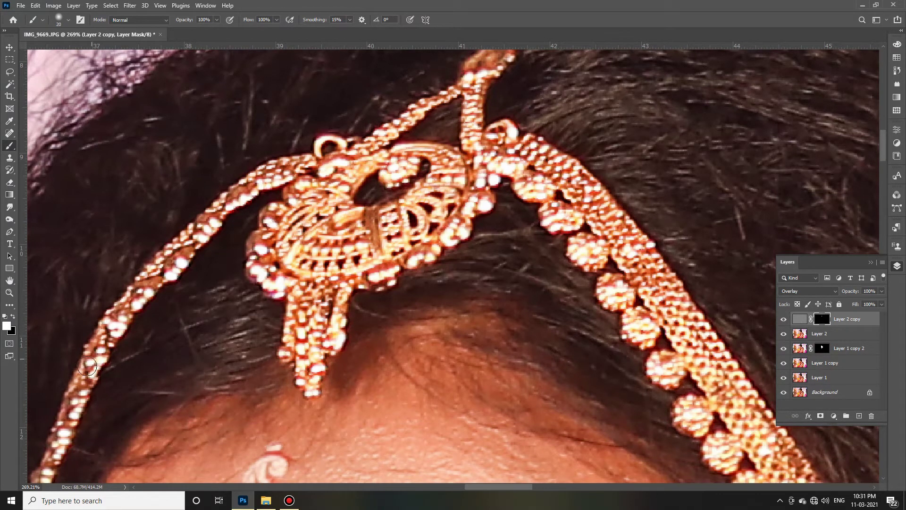
{"action": "scroll", "coordinate": [422, 286], "scroll_direction": "down", "scroll_amount": 5}
Shrink the brush to fit the thin chains and paint the mask down them.
{"action": "scroll", "coordinate": [497, 295], "scroll_direction": "down", "scroll_amount": 3}
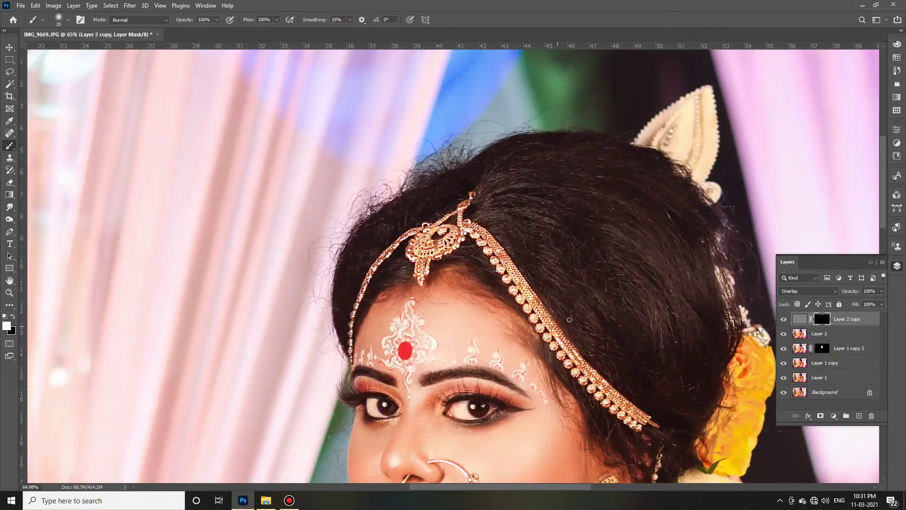
{"action": "scroll", "coordinate": [571, 241], "scroll_direction": "up", "scroll_amount": 2}
{"action": "scroll", "coordinate": [570, 242], "scroll_direction": "up", "scroll_amount": 2}
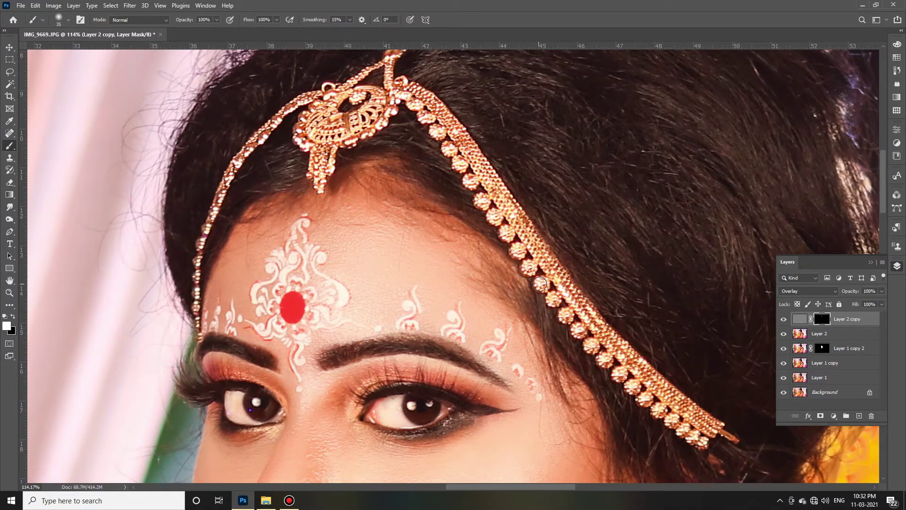
{"action": "key", "text": "bracketright"}
{"action": "key", "text": "bracketleft"}
{"action": "key", "text": "bracketleft"}
{"action": "key", "text": "bracketleft"}
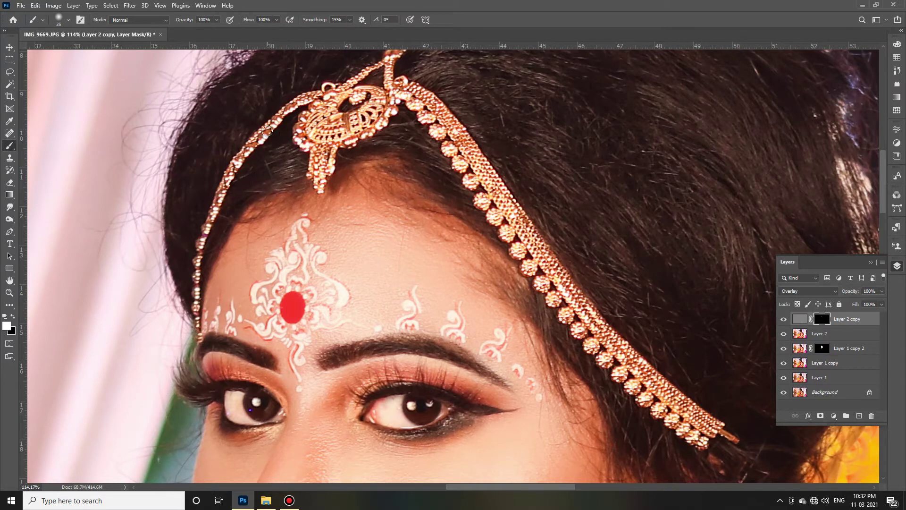
{"action": "scroll", "coordinate": [267, 131], "scroll_direction": "up", "scroll_amount": 2}
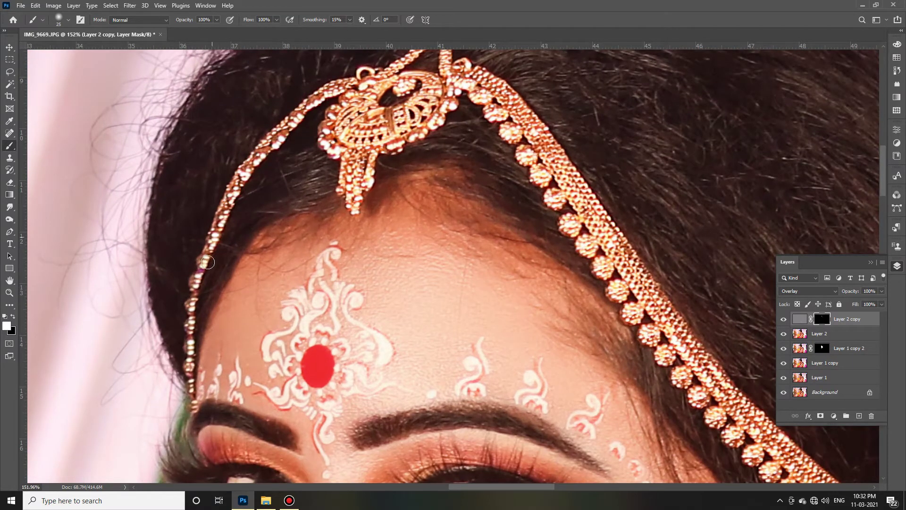
{"action": "scroll", "coordinate": [198, 248], "scroll_direction": "down", "scroll_amount": 1}
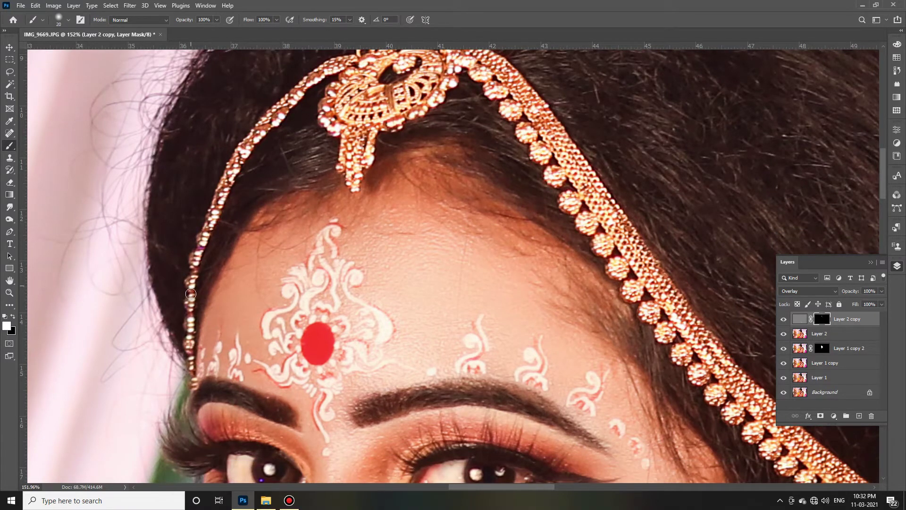
{"action": "scroll", "coordinate": [330, 307], "scroll_direction": "down", "scroll_amount": 3}
{"action": "scroll", "coordinate": [425, 283], "scroll_direction": "up", "scroll_amount": 2}
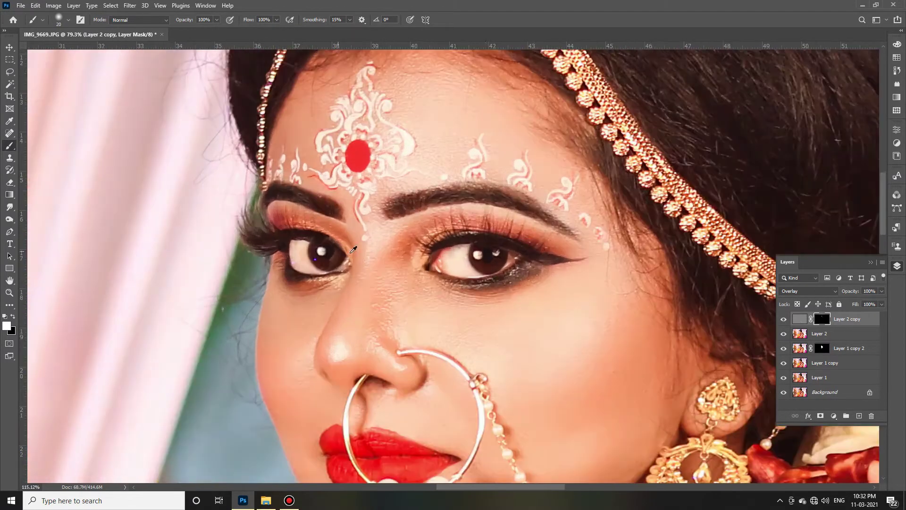
{"action": "scroll", "coordinate": [492, 265], "scroll_direction": "down", "scroll_amount": 1}
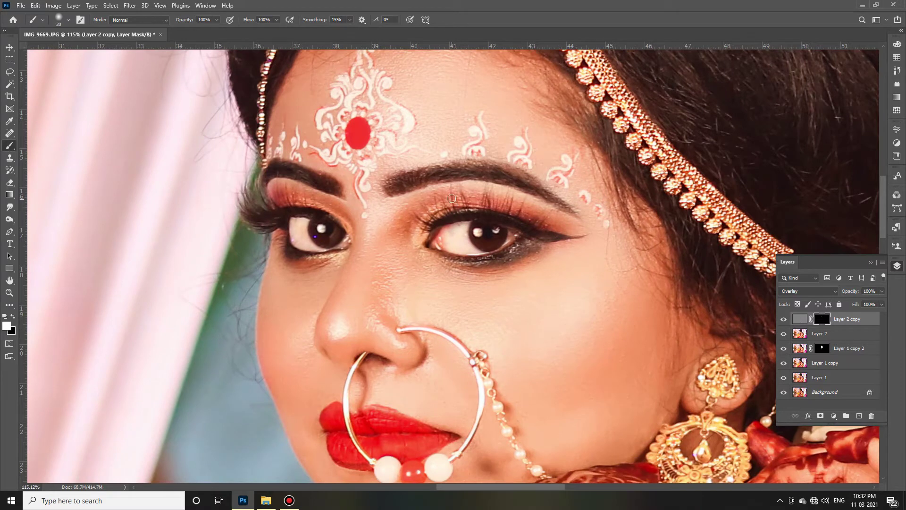
{"action": "scroll", "coordinate": [484, 230], "scroll_direction": "down", "scroll_amount": 1}
Enlarge the brush and lower its Opacity to 73% for painting over the eyes.
{"action": "key", "text": "bracketright"}
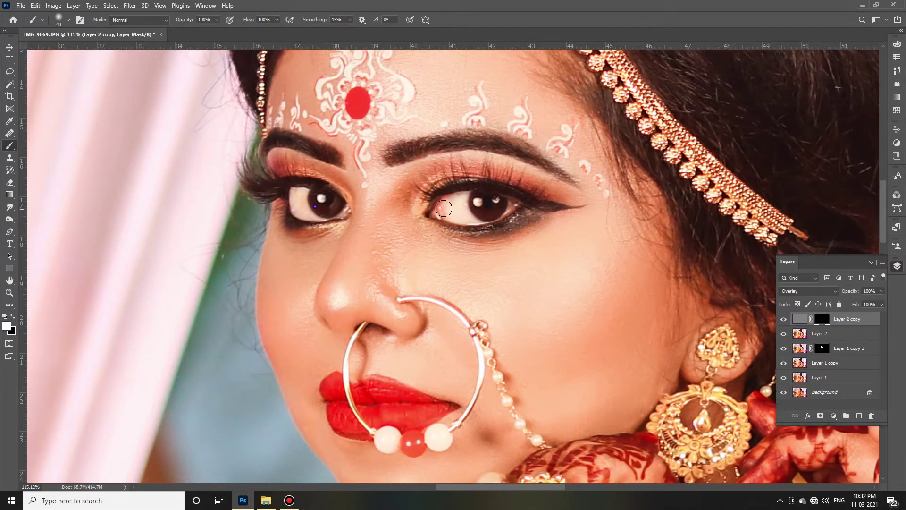
{"action": "left_click_drag", "start_coordinate": [187, 21], "coordinate": [175, 21]}
{"action": "scroll", "coordinate": [486, 283], "scroll_direction": "down", "scroll_amount": 2}
{"action": "scroll", "coordinate": [536, 309], "scroll_direction": "down", "scroll_amount": 2}
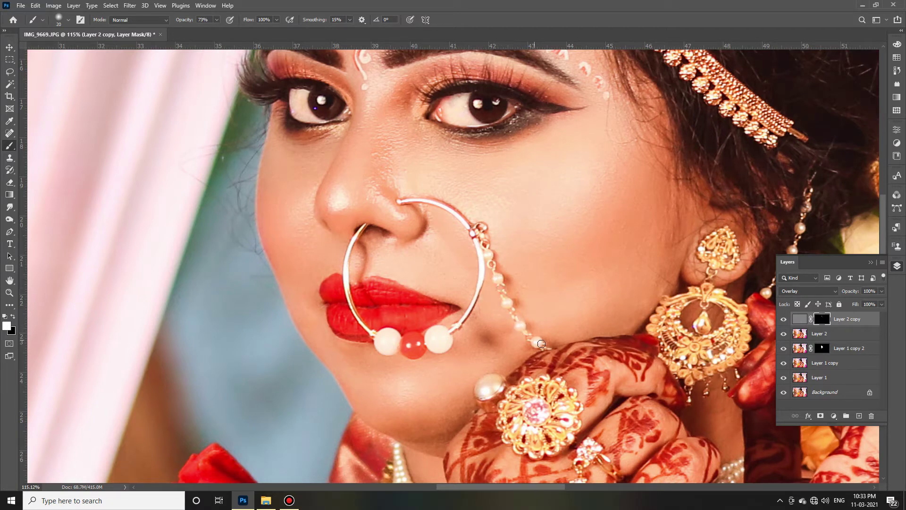
Set brush Opacity back to 100% and move down to the hand jewellery.
{"action": "scroll", "coordinate": [541, 344], "scroll_direction": "up", "scroll_amount": 1}
{"action": "scroll", "coordinate": [542, 344], "scroll_direction": "down", "scroll_amount": 2}
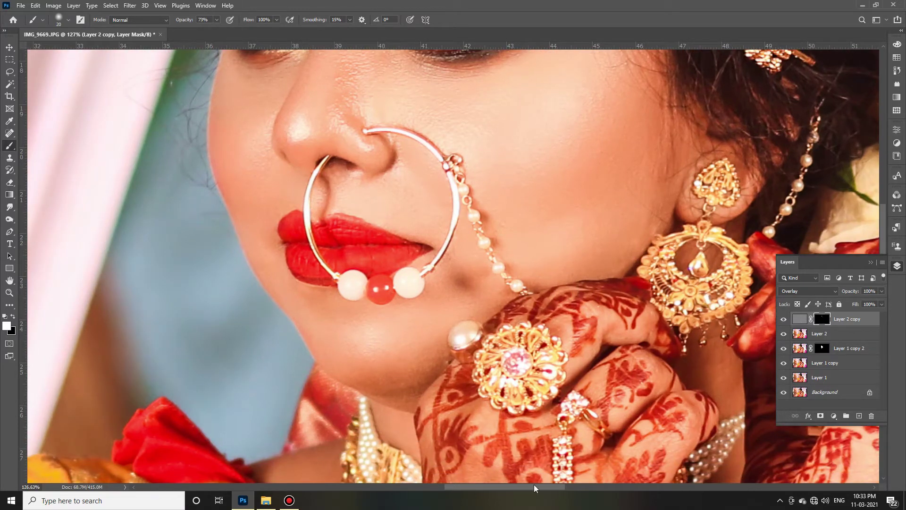
{"action": "left_click_drag", "start_coordinate": [535, 487], "coordinate": [565, 488]}
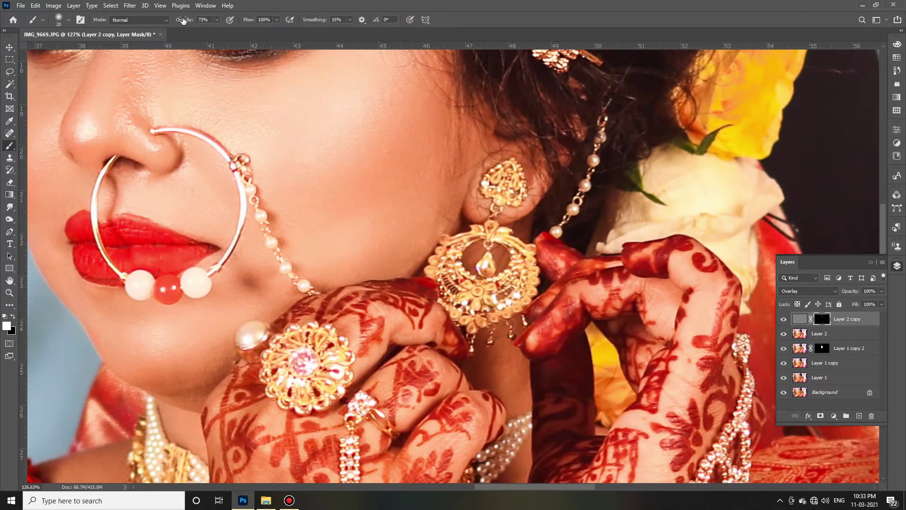
{"action": "left_click_drag", "start_coordinate": [183, 20], "coordinate": [198, 19]}
{"action": "scroll", "coordinate": [259, 271], "scroll_direction": "up", "scroll_amount": 1}
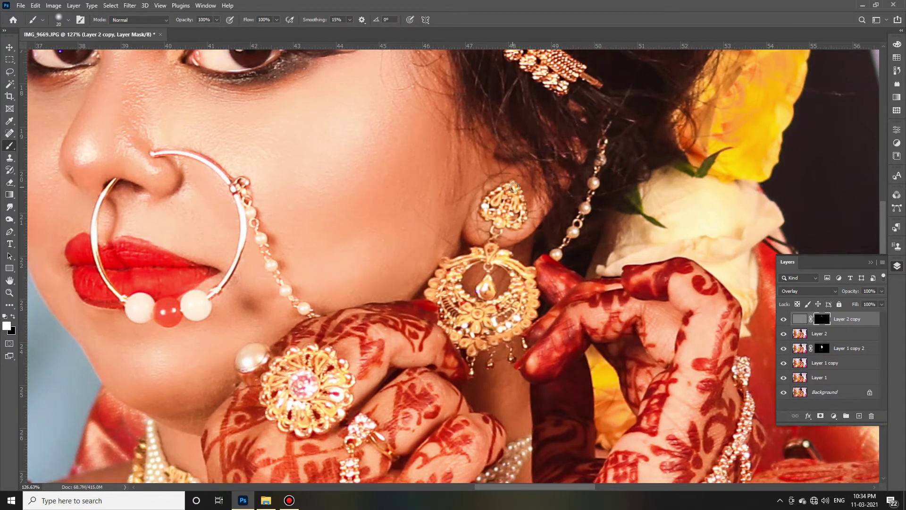
{"action": "scroll", "coordinate": [493, 234], "scroll_direction": "down", "scroll_amount": 2}
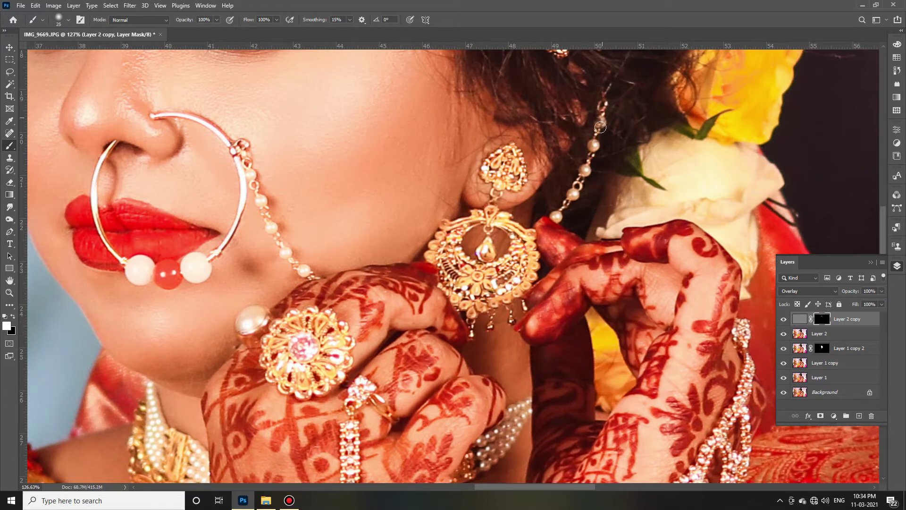
{"action": "scroll", "coordinate": [458, 266], "scroll_direction": "down", "scroll_amount": 2}
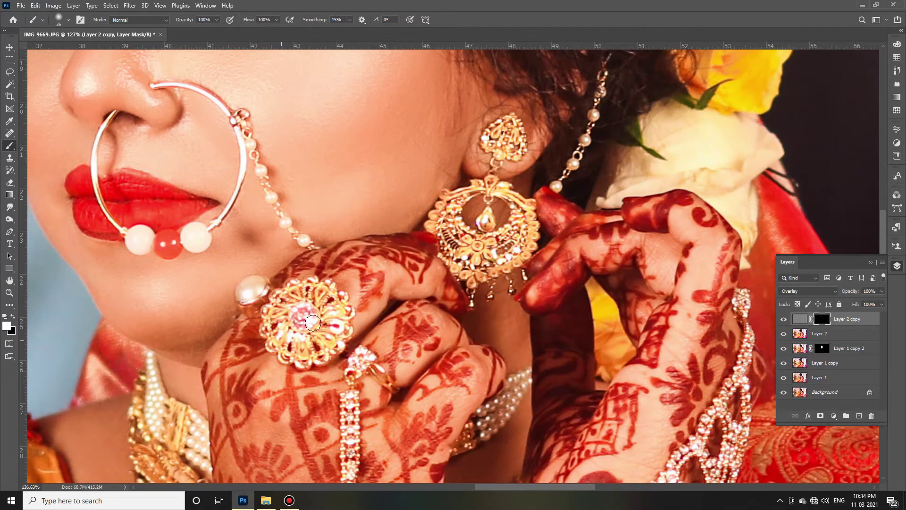
{"action": "scroll", "coordinate": [353, 314], "scroll_direction": "down", "scroll_amount": 3}
{"action": "scroll", "coordinate": [353, 314], "scroll_direction": "down", "scroll_amount": 5}
Resize the brush for the finger jewellery and brighten the hand chain.
{"action": "key", "text": "bracketleft"}
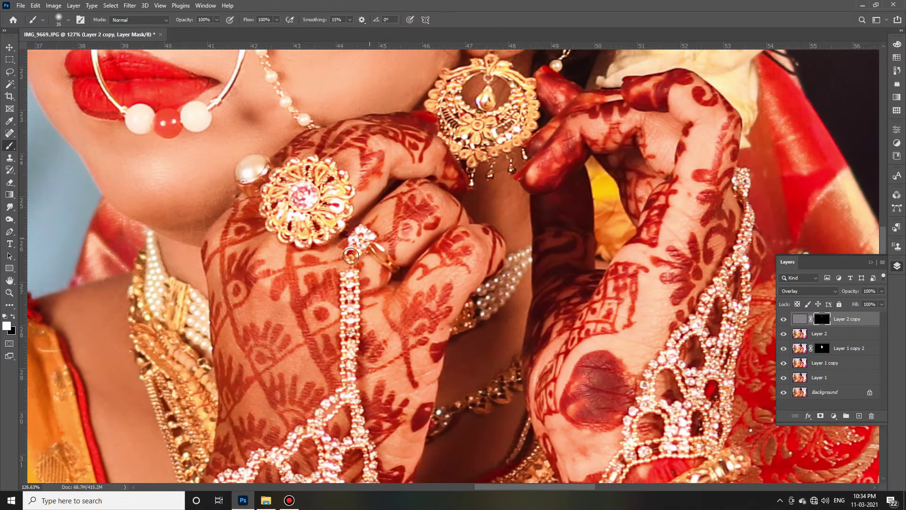
{"action": "scroll", "coordinate": [352, 261], "scroll_direction": "down", "scroll_amount": 1}
{"action": "scroll", "coordinate": [351, 261], "scroll_direction": "down", "scroll_amount": 4}
{"action": "key", "text": "bracketright"}
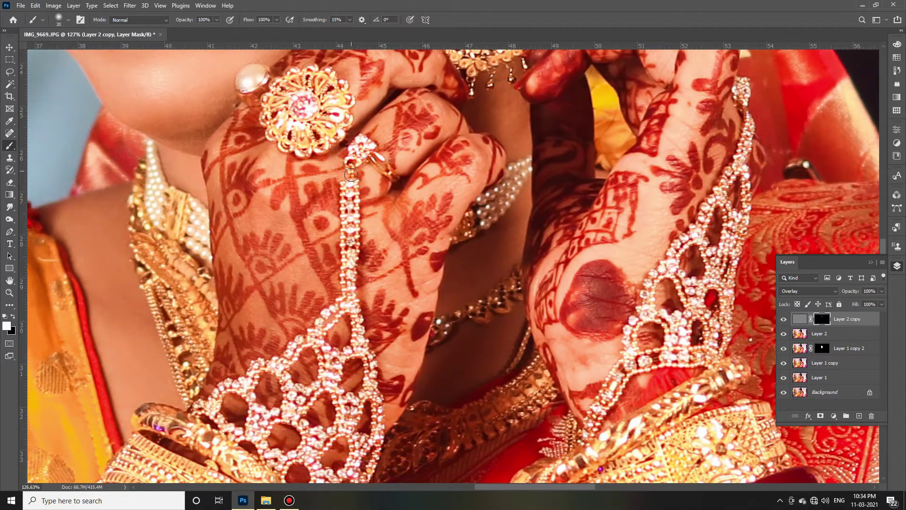
{"action": "scroll", "coordinate": [349, 281], "scroll_direction": "down", "scroll_amount": 2}
{"action": "scroll", "coordinate": [349, 280], "scroll_direction": "down", "scroll_amount": 2}
{"action": "key", "text": "bracketright"}
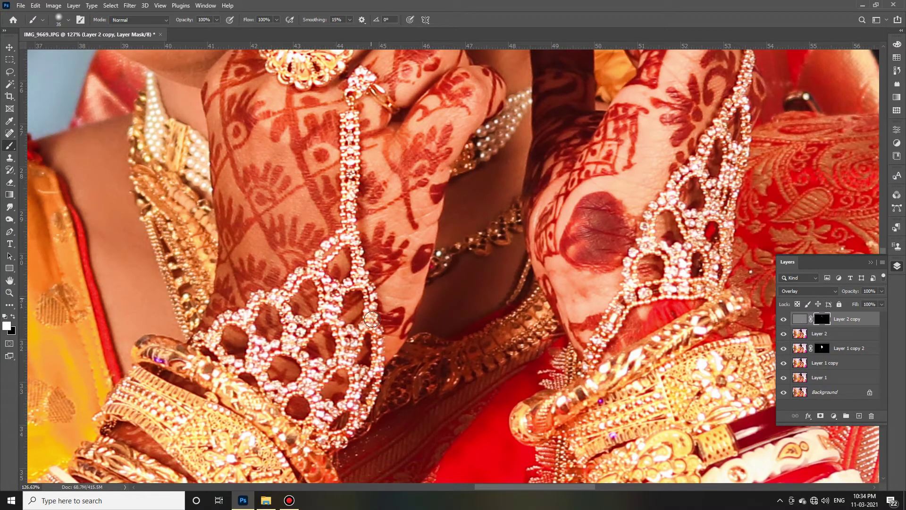
{"action": "mouse_move", "coordinate": [353, 352]}
{"action": "left_mouse_down"}
{"action": "mouse_move", "coordinate": [376, 348]}
{"action": "mouse_move", "coordinate": [364, 404]}
{"action": "left_mouse_up"}
{"action": "mouse_move", "coordinate": [349, 368]}
{"action": "left_mouse_down"}
{"action": "mouse_move", "coordinate": [307, 375]}
{"action": "mouse_move", "coordinate": [269, 344]}
{"action": "mouse_move", "coordinate": [259, 307]}
{"action": "mouse_move", "coordinate": [218, 334]}
{"action": "left_mouse_up"}
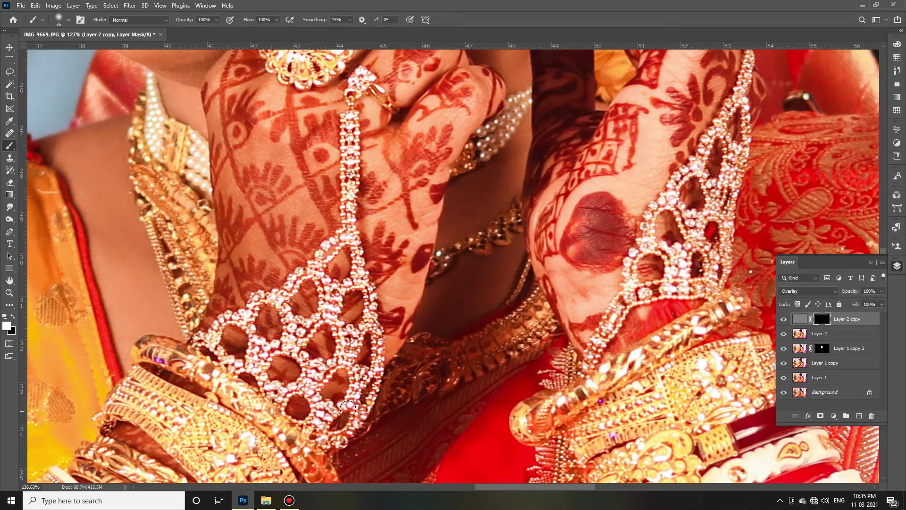
Brighten more of the hand chain and size the brush for the wrist jewellery.
{"action": "scroll", "coordinate": [340, 403], "scroll_direction": "down", "scroll_amount": 1}
{"action": "scroll", "coordinate": [341, 404], "scroll_direction": "up", "scroll_amount": 1}
{"action": "key", "text": "bracketright"}
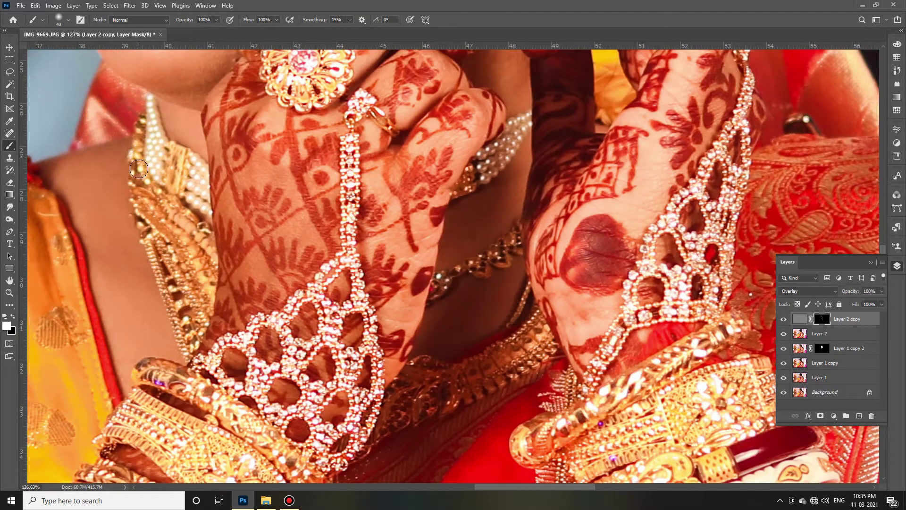
{"action": "mouse_move", "coordinate": [180, 164]}
{"action": "left_mouse_down"}
{"action": "mouse_move", "coordinate": [167, 283]}
{"action": "mouse_move", "coordinate": [203, 252]}
{"action": "mouse_move", "coordinate": [182, 329]}
{"action": "mouse_move", "coordinate": [200, 200]}
{"action": "left_mouse_up"}
{"action": "scroll", "coordinate": [472, 276], "scroll_direction": "down", "scroll_amount": 1}
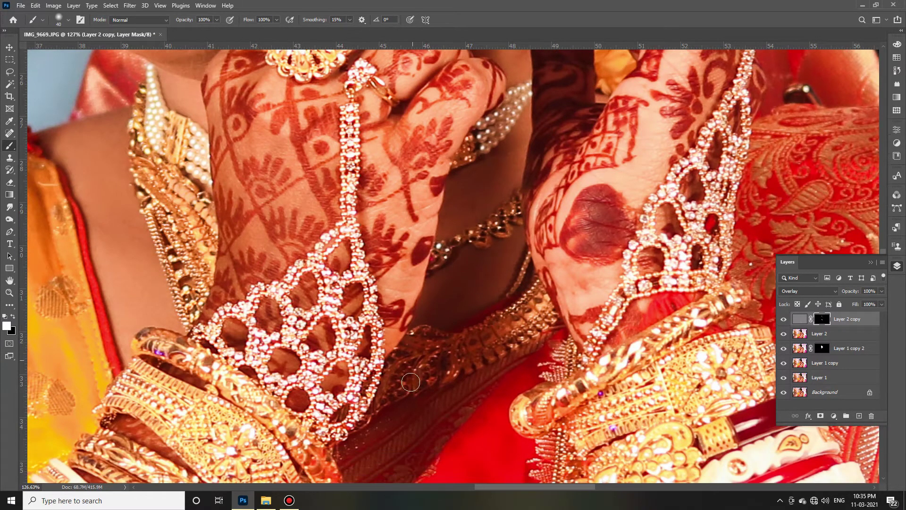
{"action": "scroll", "coordinate": [601, 276], "scroll_direction": "up", "scroll_amount": 1}
{"action": "scroll", "coordinate": [604, 292], "scroll_direction": "up", "scroll_amount": 1}
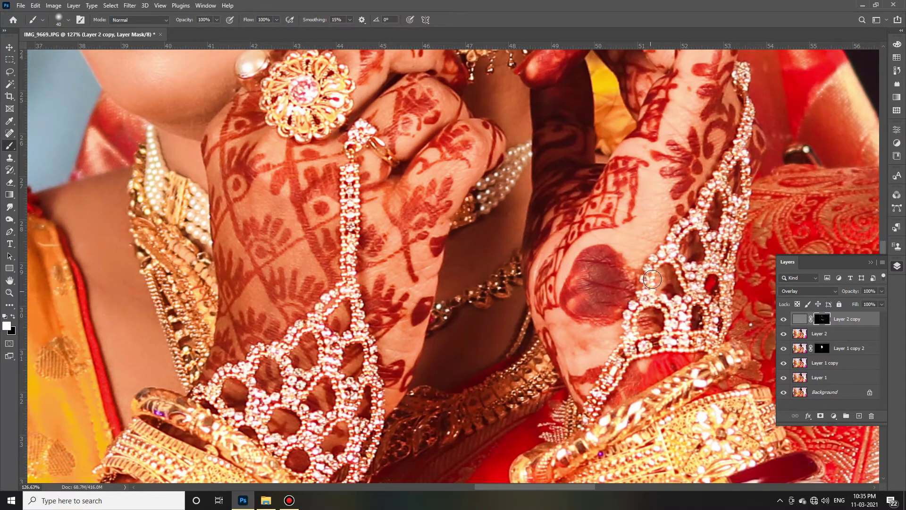
{"action": "scroll", "coordinate": [707, 236], "scroll_direction": "up", "scroll_amount": 1}
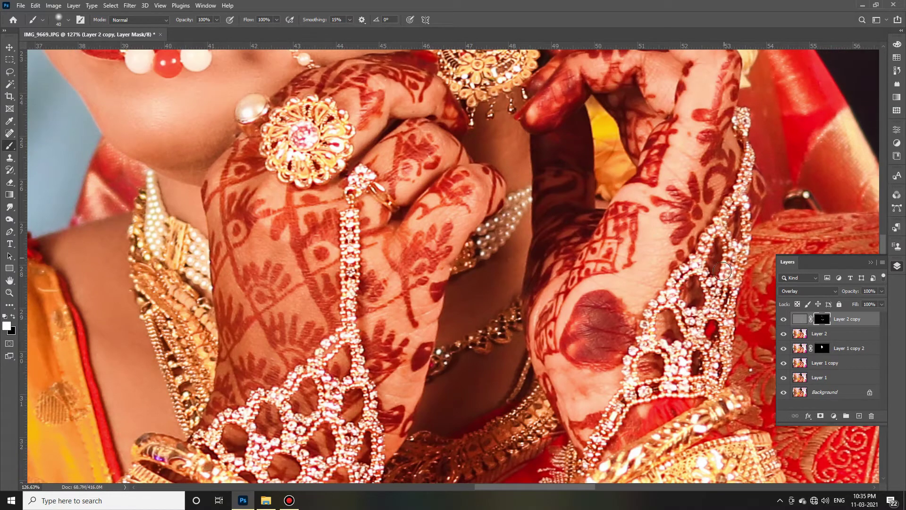
{"action": "key", "text": "bracketleft"}
{"action": "scroll", "coordinate": [667, 264], "scroll_direction": "down", "scroll_amount": 1}
{"action": "scroll", "coordinate": [666, 265], "scroll_direction": "down", "scroll_amount": 5}
{"action": "scroll", "coordinate": [431, 280], "scroll_direction": "up", "scroll_amount": 2}
{"action": "scroll", "coordinate": [431, 280], "scroll_direction": "up", "scroll_amount": 2}
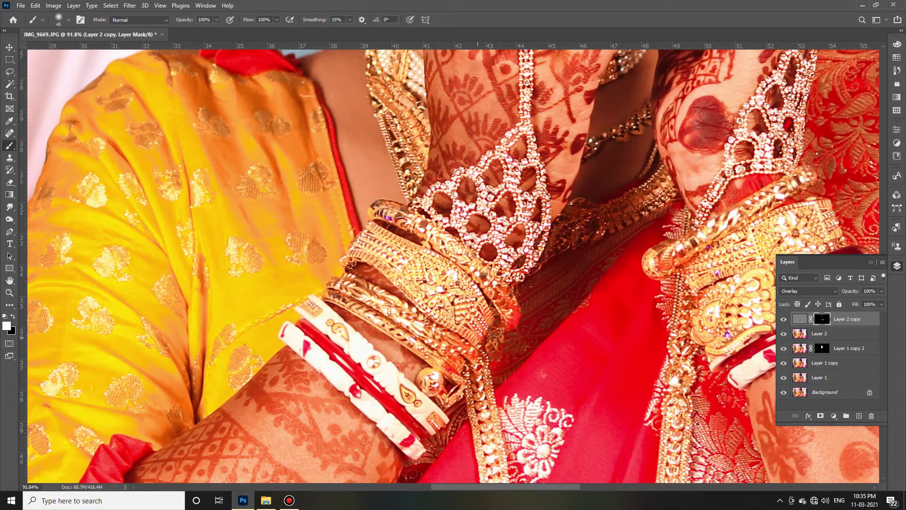
Enlarge the brush and reveal the overlay boost over the broad gold bangles.
{"action": "scroll", "coordinate": [406, 302], "scroll_direction": "down", "scroll_amount": 2}
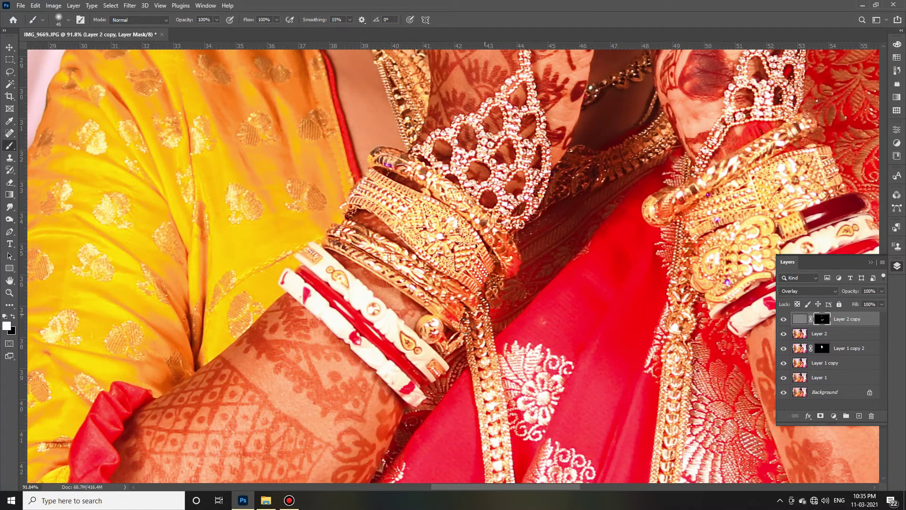
{"action": "scroll", "coordinate": [466, 326], "scroll_direction": "down", "scroll_amount": 1}
{"action": "key", "text": "bracketright"}
{"action": "key", "text": "bracketright"}
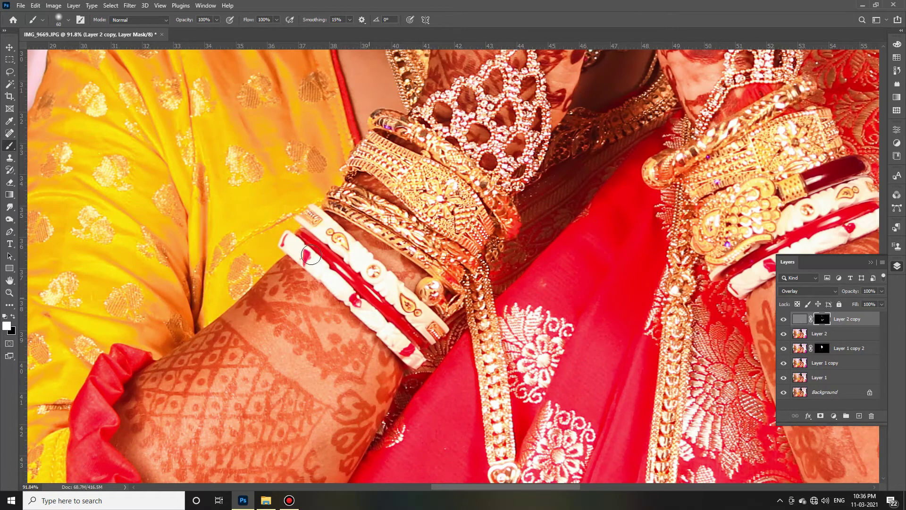
{"action": "scroll", "coordinate": [492, 347], "scroll_direction": "up", "scroll_amount": 1}
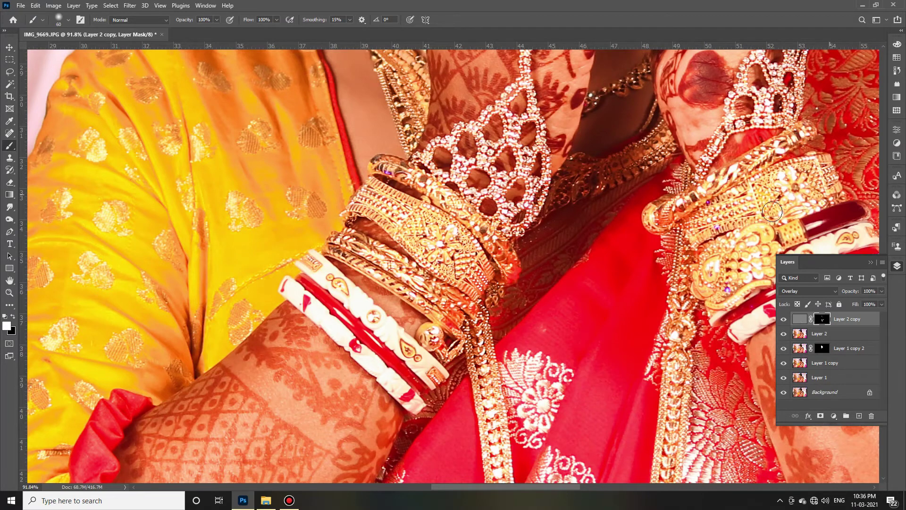
{"action": "scroll", "coordinate": [758, 273], "scroll_direction": "down", "scroll_amount": 2}
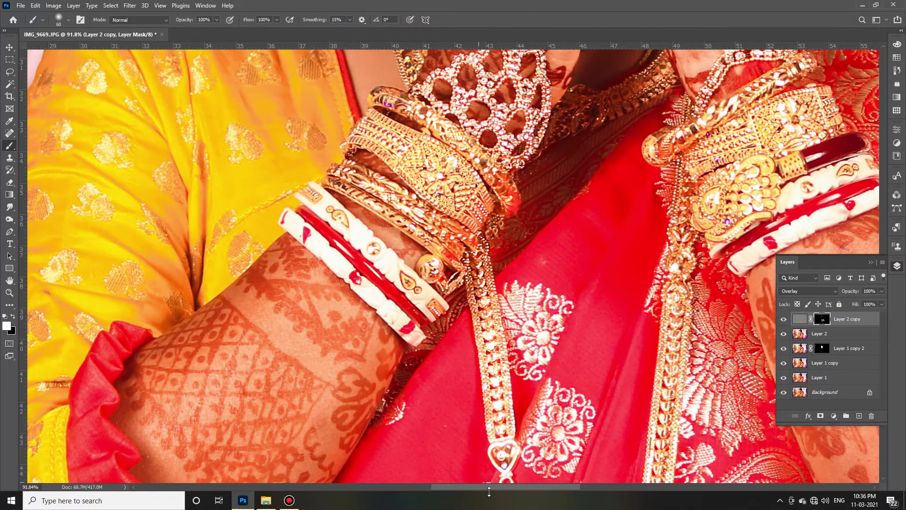
{"action": "scroll", "coordinate": [692, 334], "scroll_direction": "right", "scroll_amount": 3}
{"action": "scroll", "coordinate": [628, 180], "scroll_direction": "down", "scroll_amount": 3}
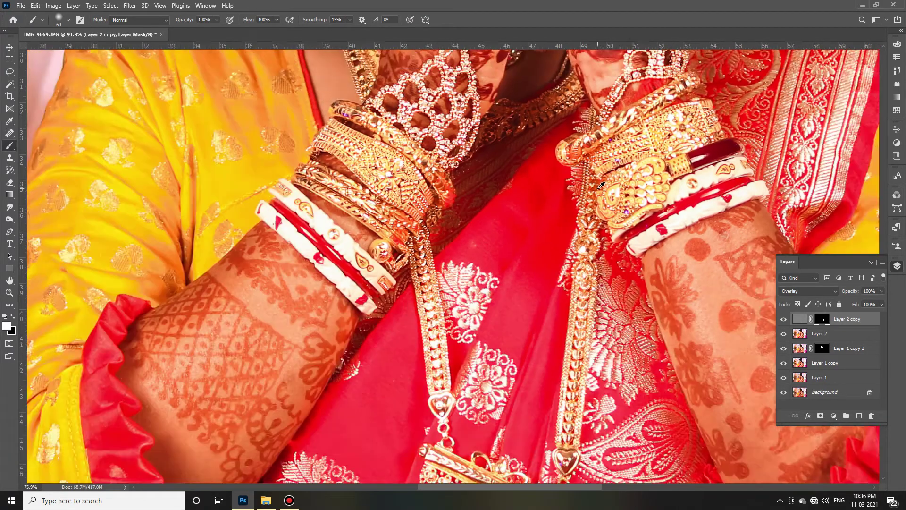
{"action": "scroll", "coordinate": [596, 198], "scroll_direction": "up", "scroll_amount": 2}
{"action": "scroll", "coordinate": [596, 198], "scroll_direction": "up", "scroll_amount": 2}
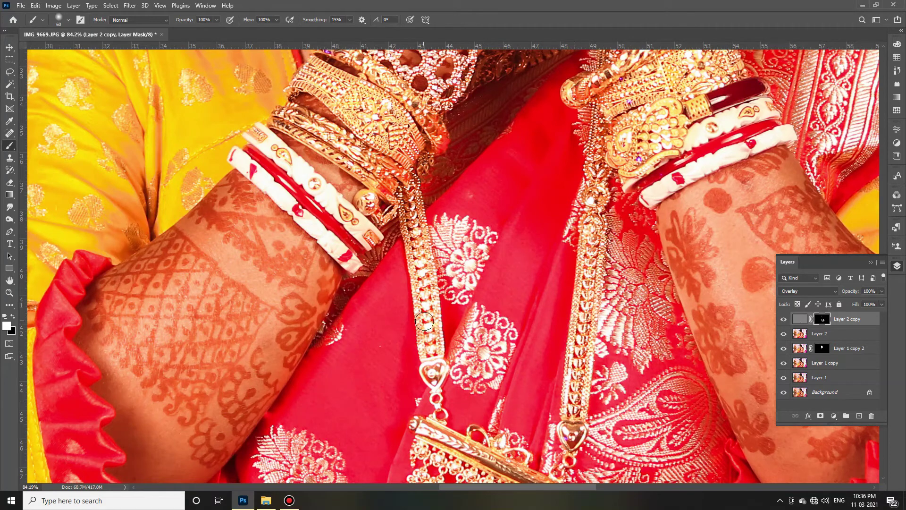
Extend the mask painting down the long gold necklace to its pendant.
{"action": "scroll", "coordinate": [434, 373], "scroll_direction": "down", "scroll_amount": 1}
{"action": "scroll", "coordinate": [523, 316], "scroll_direction": "down", "scroll_amount": 4}
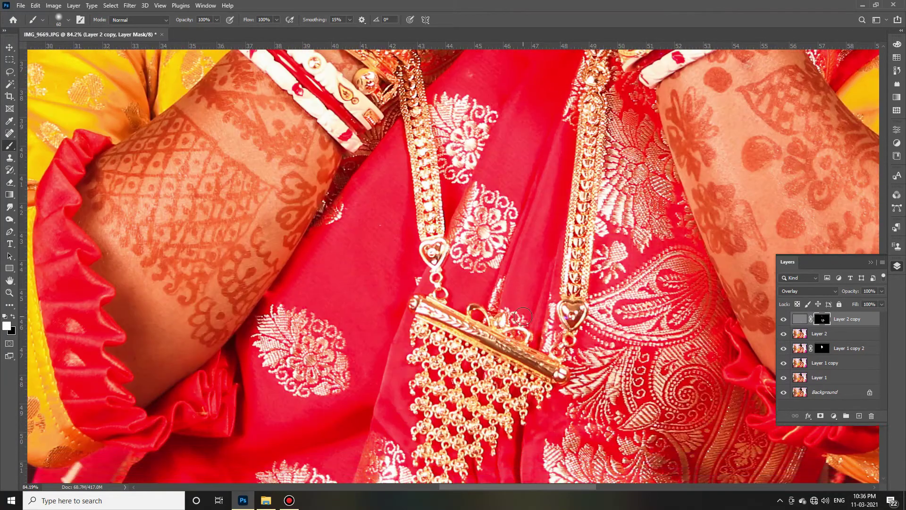
{"action": "scroll", "coordinate": [523, 316], "scroll_direction": "down", "scroll_amount": 3}
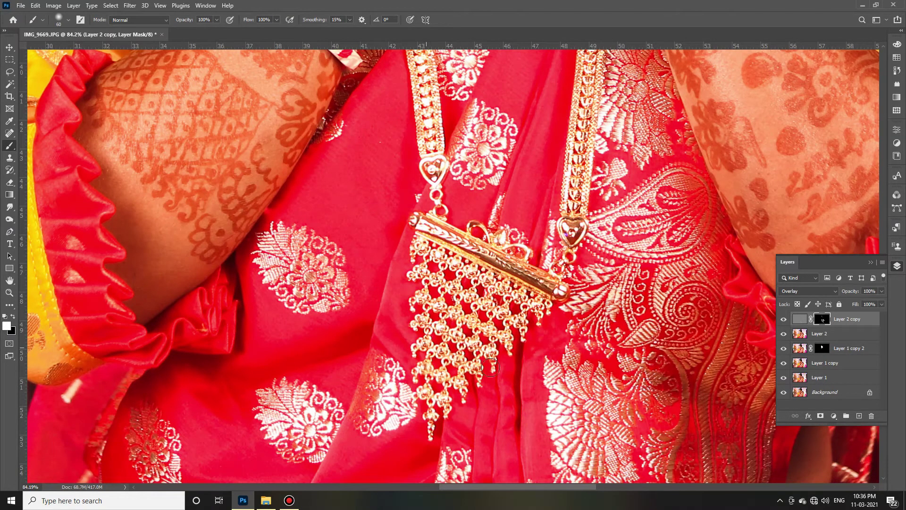
{"action": "scroll", "coordinate": [534, 268], "scroll_direction": "down", "scroll_amount": 2, "text": "alt"}
{"action": "scroll", "coordinate": [534, 267], "scroll_direction": "down", "scroll_amount": 4, "text": "alt"}
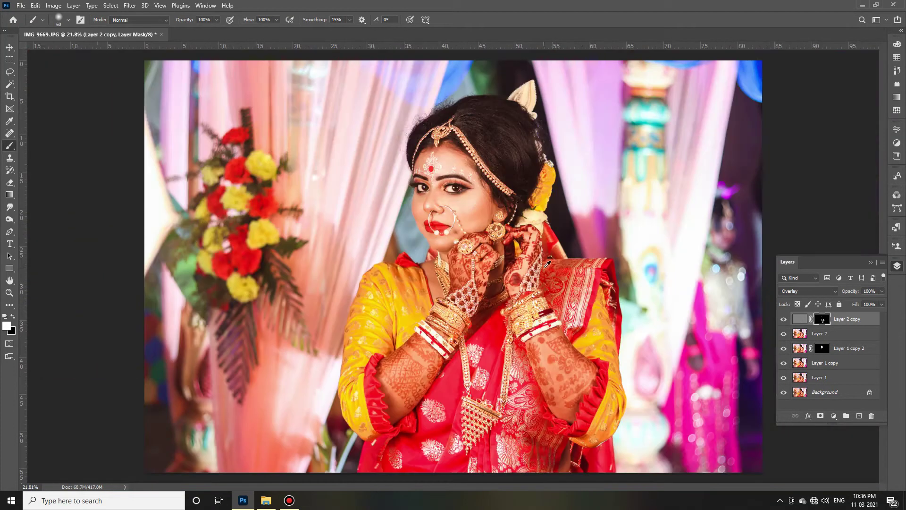
{"action": "scroll", "coordinate": [534, 267], "scroll_direction": "down", "scroll_amount": 1, "text": "alt"}
{"action": "scroll", "coordinate": [566, 275], "scroll_direction": "up", "scroll_amount": 1, "text": "alt"}
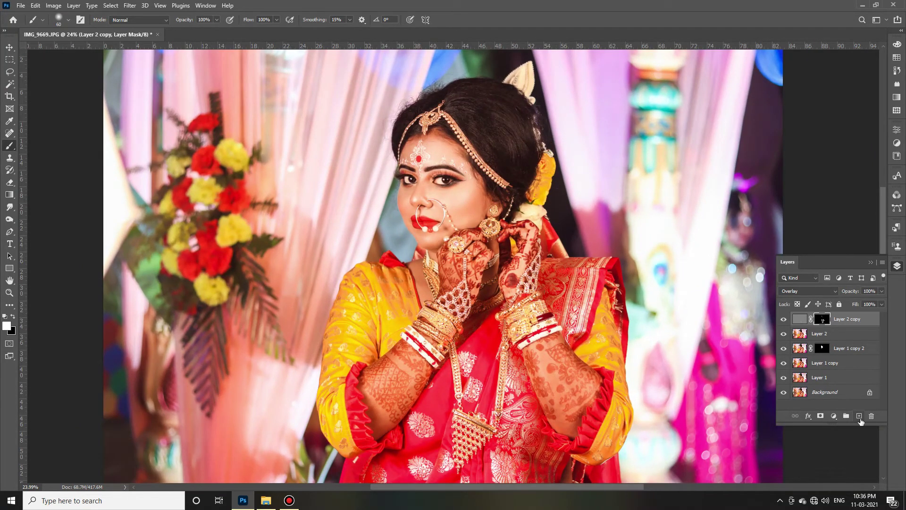
Stamp all visible edits into a new Layer 3, duplicate it, and select the Move tool.
{"action": "left_click", "coordinate": [860, 416]}
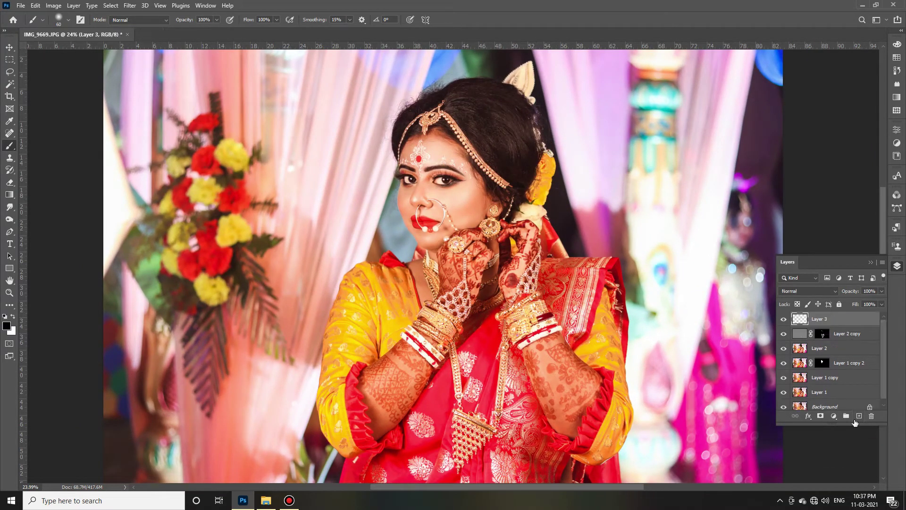
{"action": "left_click", "coordinate": [785, 323]}
{"action": "key", "text": "ctrl+j"}
{"action": "left_click", "coordinate": [9, 47]}
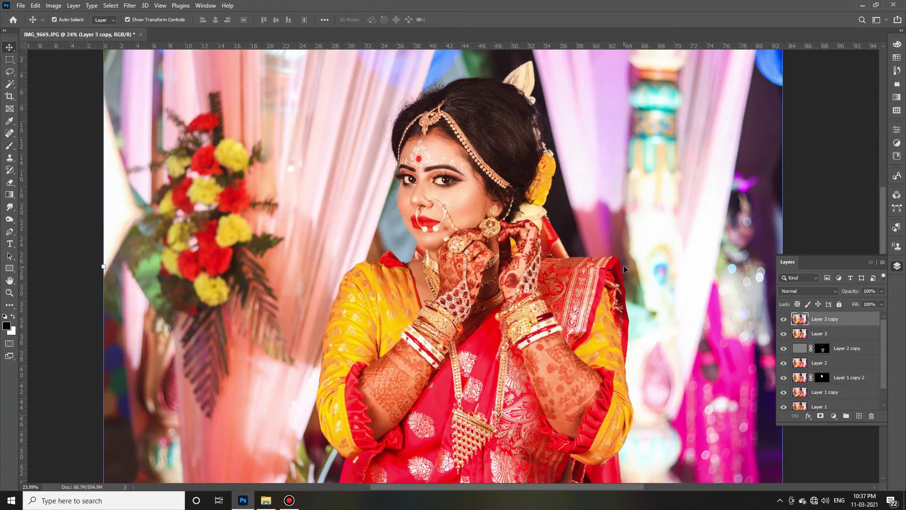
{"action": "scroll", "coordinate": [623, 265], "scroll_direction": "down", "scroll_amount": 2}
{"action": "scroll", "coordinate": [490, 249], "scroll_direction": "up", "scroll_amount": 2}
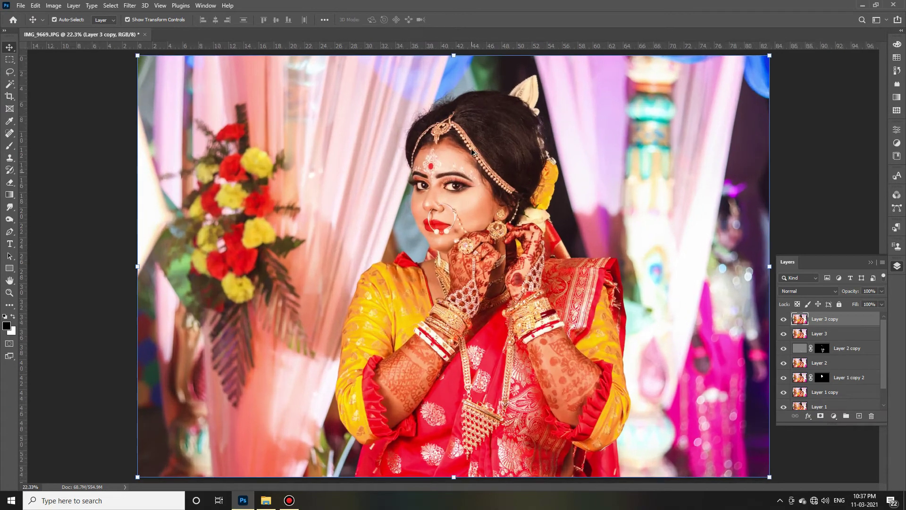
{"action": "scroll", "coordinate": [472, 253], "scroll_direction": "up", "scroll_amount": 2}
{"action": "scroll", "coordinate": [448, 258], "scroll_direction": "up", "scroll_amount": 1}
{"action": "scroll", "coordinate": [425, 264], "scroll_direction": "down", "scroll_amount": 1}
{"action": "scroll", "coordinate": [425, 264], "scroll_direction": "down", "scroll_amount": 2}
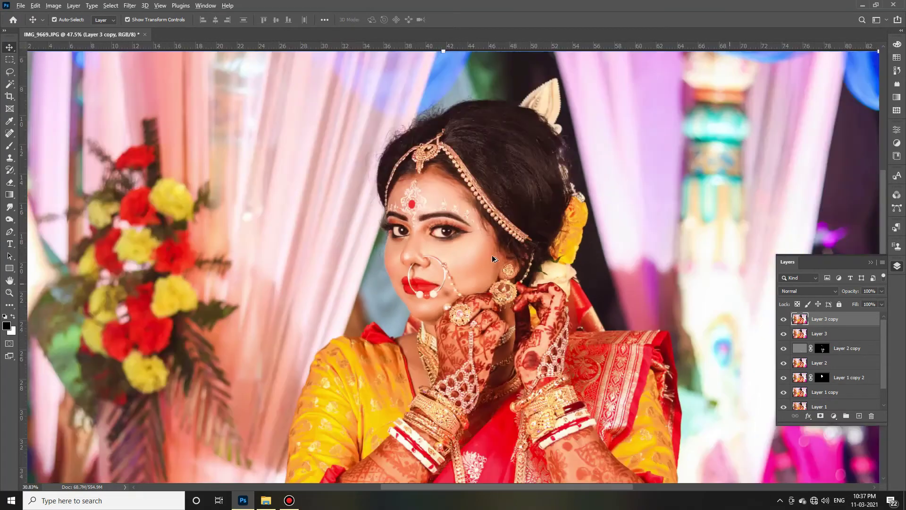
{"action": "scroll", "coordinate": [553, 294], "scroll_direction": "down", "scroll_amount": 2}
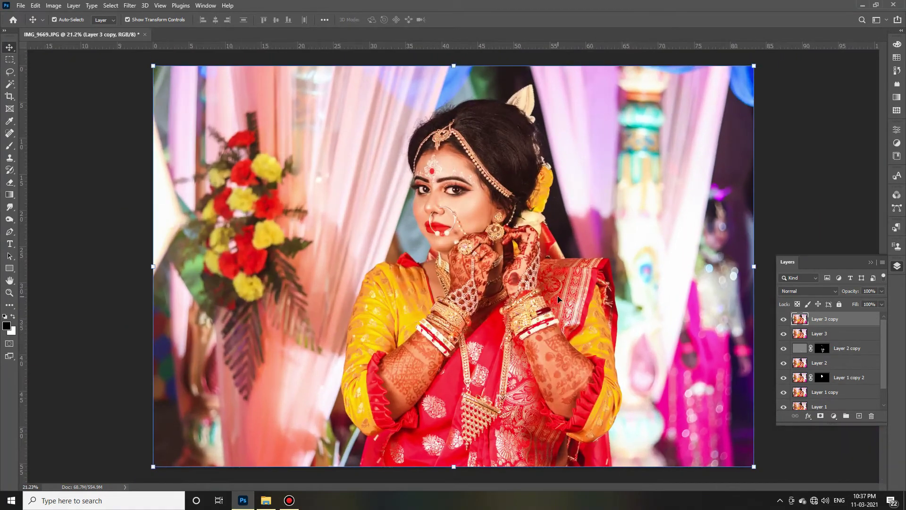
{"action": "left_click", "coordinate": [131, 6]}
Apply Face-Aware Liquify with Mouth Smile at 43 and compare before and after.
{"action": "left_click", "coordinate": [155, 91]}
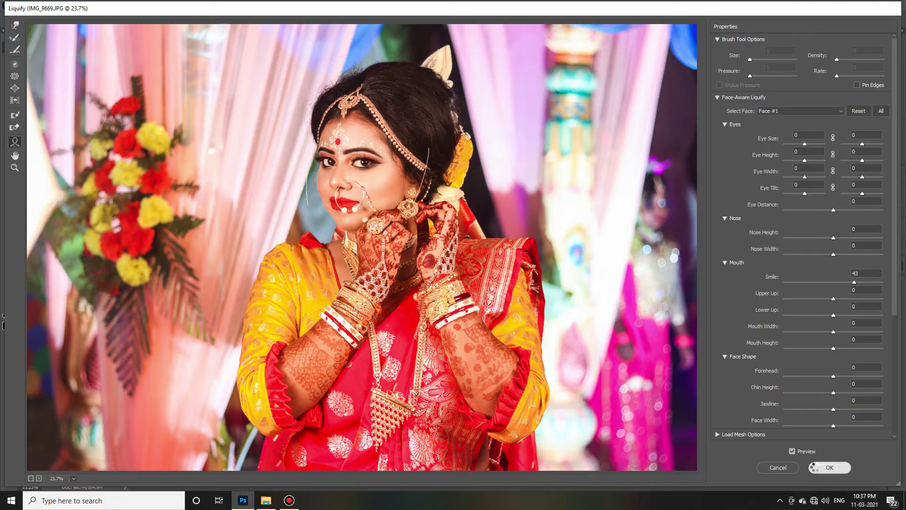
{"action": "left_click", "coordinate": [829, 467]}
{"action": "left_click", "coordinate": [782, 320]}
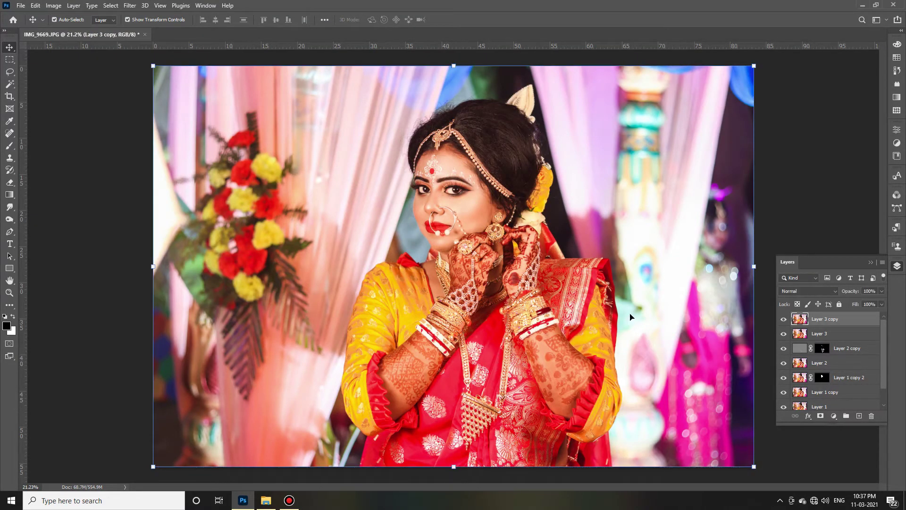
Duplicate the reshaped portrait layer and fit the whole image in the window.
{"action": "key", "text": "ctrl+j"}
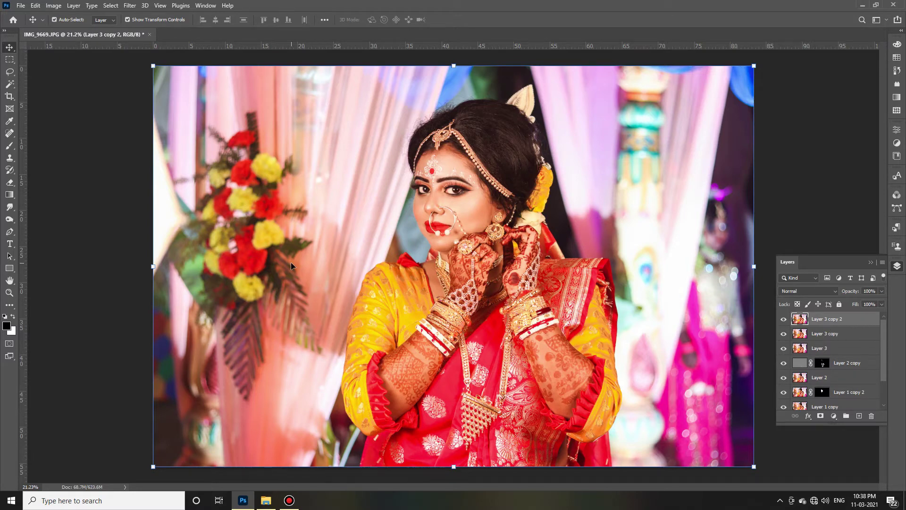
{"action": "key", "text": "ctrl+minus"}
{"action": "key", "text": "ctrl+plus"}
{"action": "key", "text": "ctrl+0"}
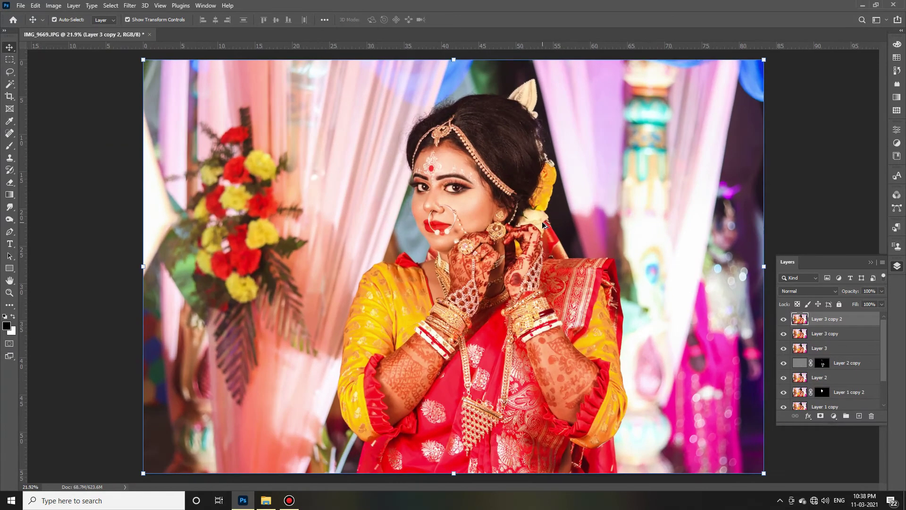
Crop the portrait to a square by trimming the left and right sides toward the bride.
{"action": "right_click", "coordinate": [9, 97]}
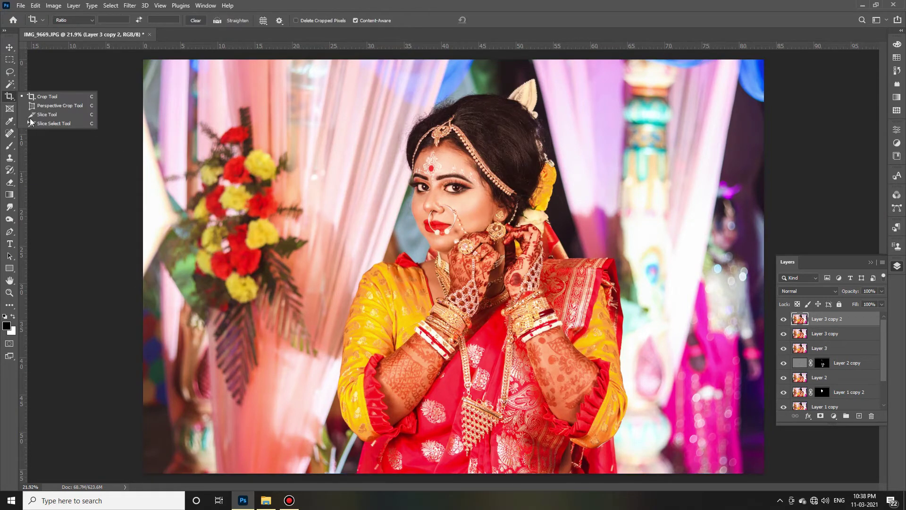
{"action": "left_click", "coordinate": [42, 96]}
{"action": "left_click_drag", "start_coordinate": [142, 272], "coordinate": [181, 272]}
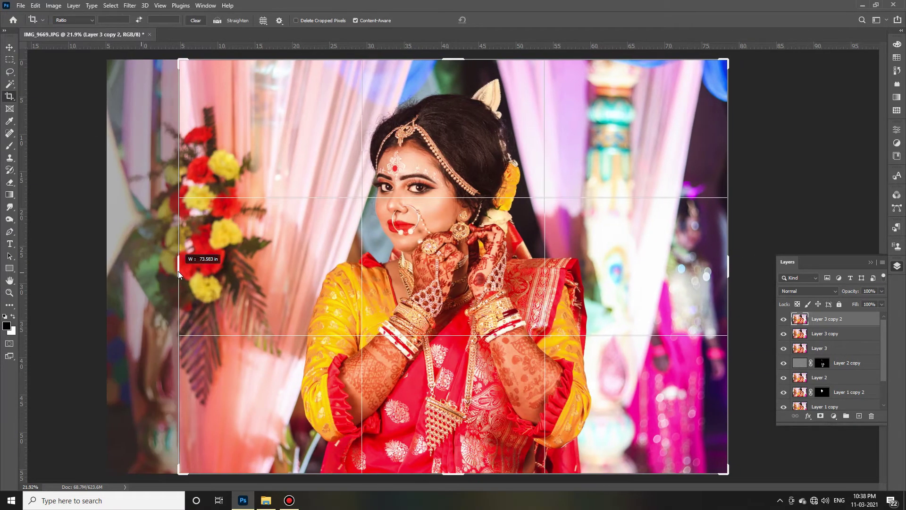
{"action": "left_click_drag", "start_coordinate": [732, 275], "coordinate": [699, 268]}
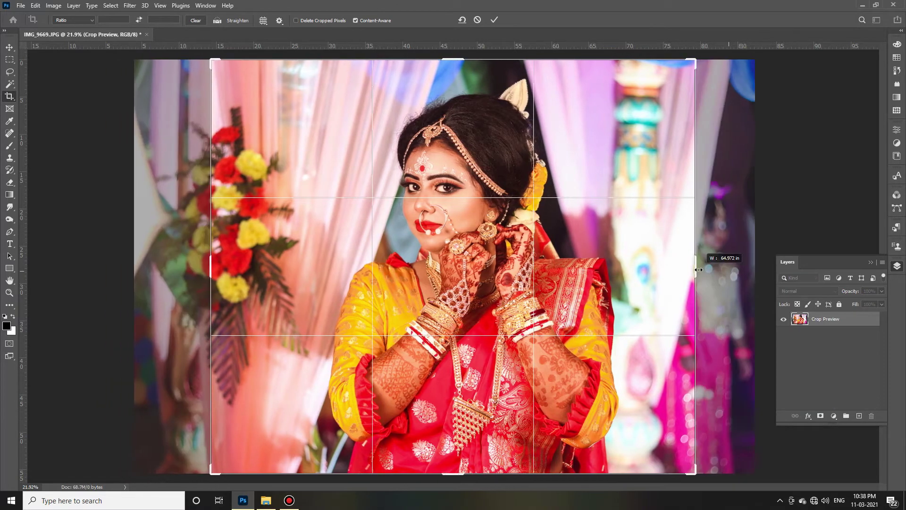
{"action": "left_click_drag", "start_coordinate": [698, 267], "coordinate": [698, 267]}
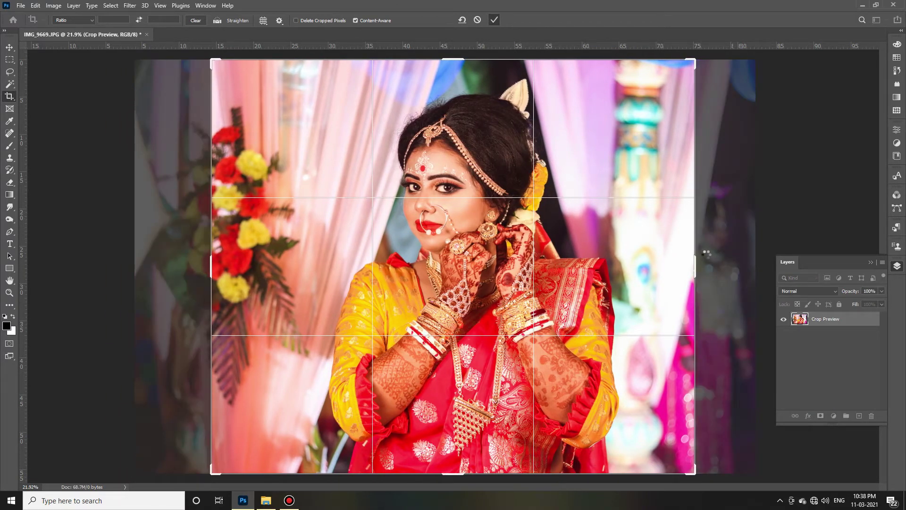
{"action": "key", "text": "Return"}
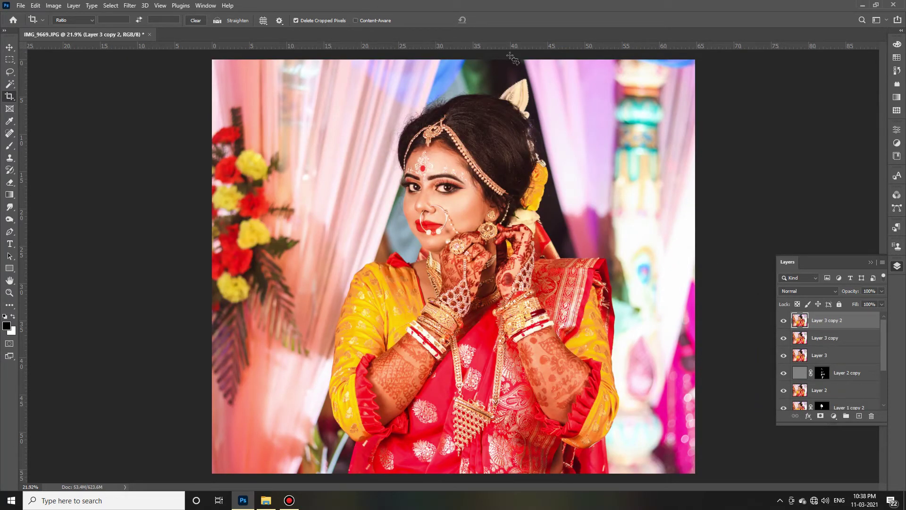
Make another copy of the top portrait layer, removing an accidental empty layer.
{"action": "key", "text": "v"}
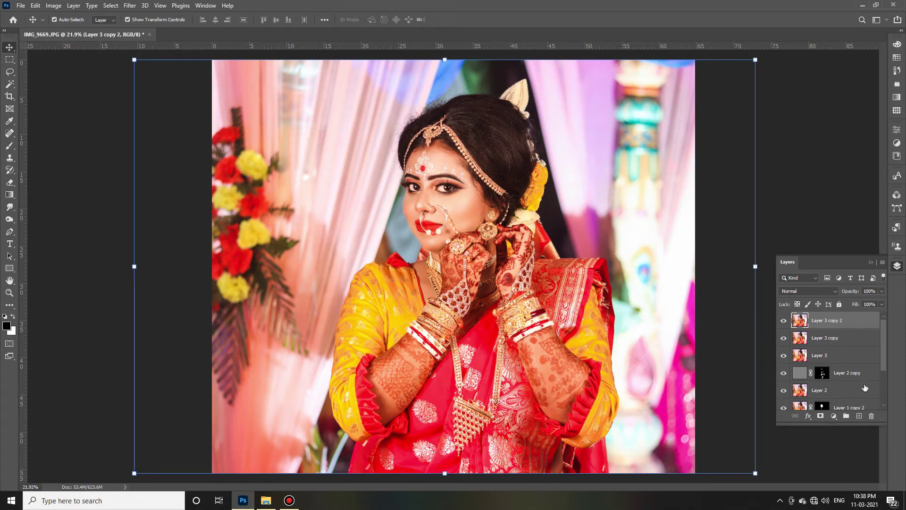
{"action": "left_click", "coordinate": [859, 416]}
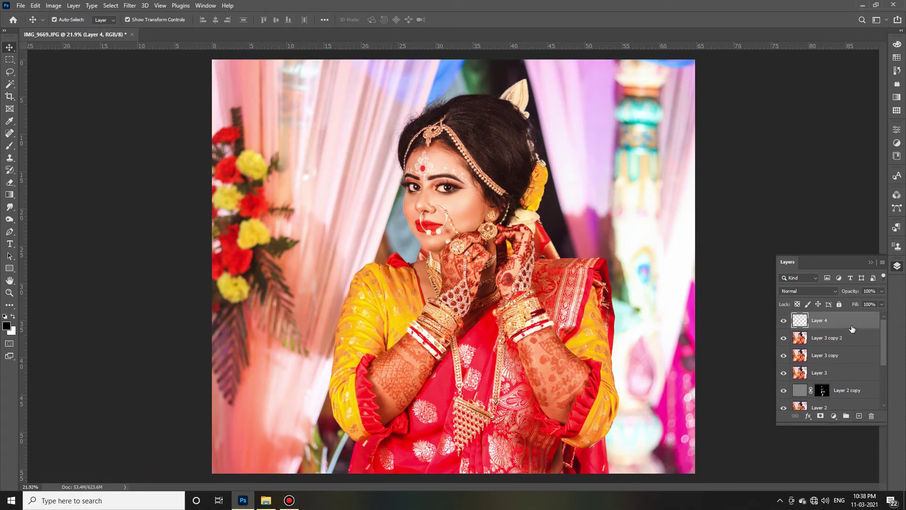
{"action": "key", "text": "ctrl+z"}
{"action": "key", "text": "ctrl+j"}
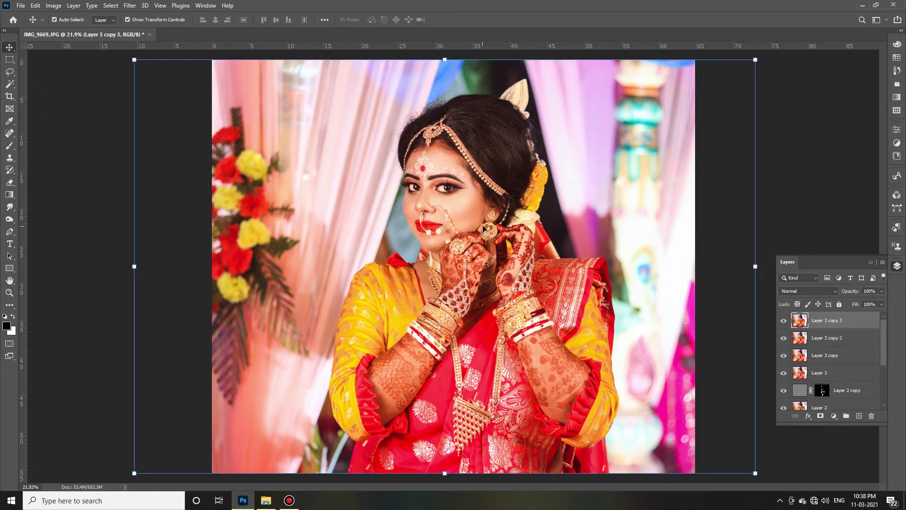
Switch over to File Explorer.
{"action": "scroll", "coordinate": [415, 247], "scroll_direction": "down", "scroll_amount": 4}
{"action": "scroll", "coordinate": [473, 220], "scroll_direction": "up", "scroll_amount": 3}
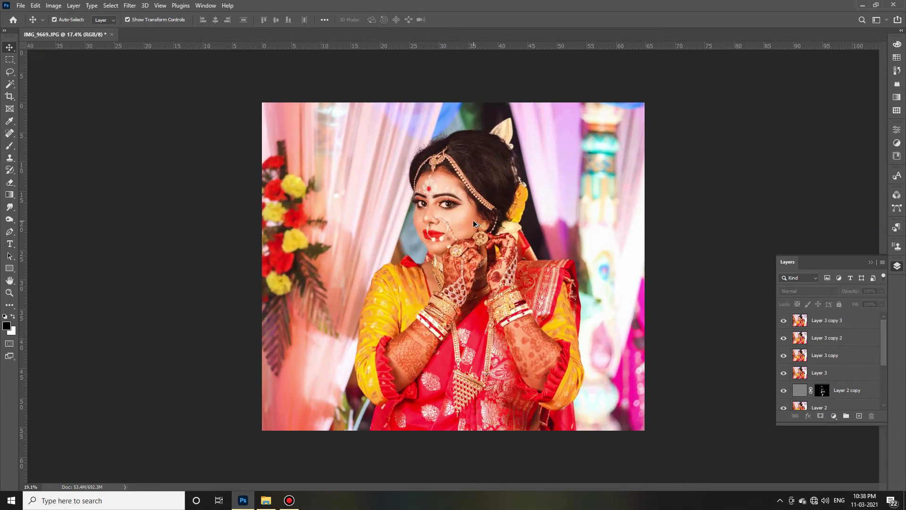
{"action": "scroll", "coordinate": [501, 222], "scroll_direction": "up", "scroll_amount": 2}
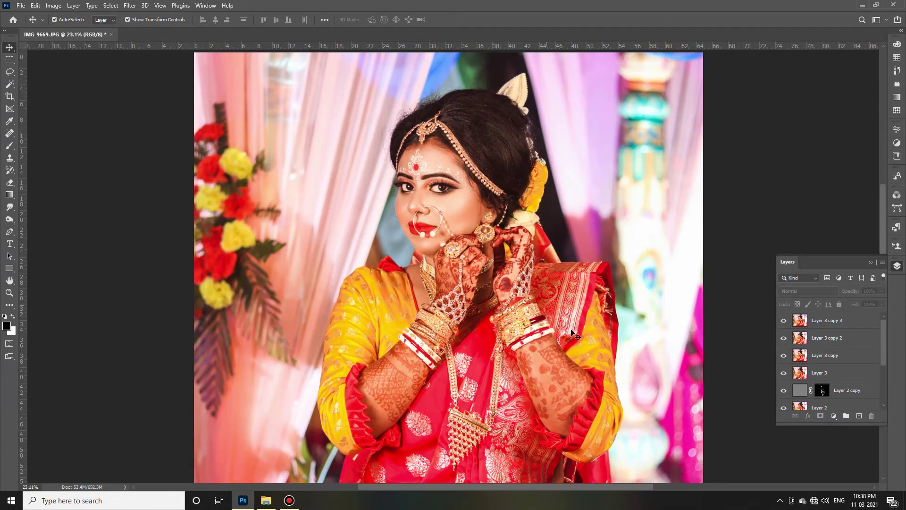
{"action": "scroll", "coordinate": [558, 332], "scroll_direction": "down", "scroll_amount": 1}
{"action": "left_click", "coordinate": [266, 500]}
Browse New Volume (D:) into EDITING > Bokeh, checking the hd bokeh and Bokeh Overlay folders.
{"action": "key", "text": "alt+Up"}
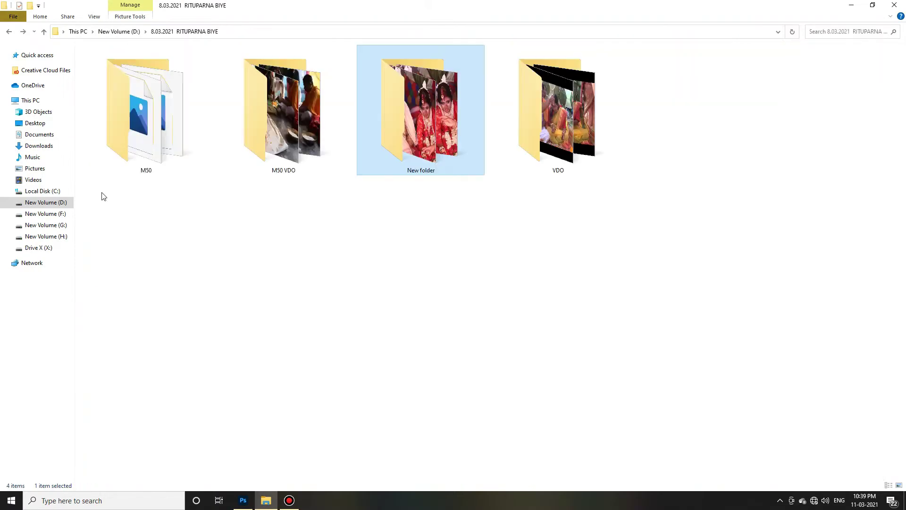
{"action": "left_click", "coordinate": [46, 202]}
{"action": "double_click", "coordinate": [146, 373]}
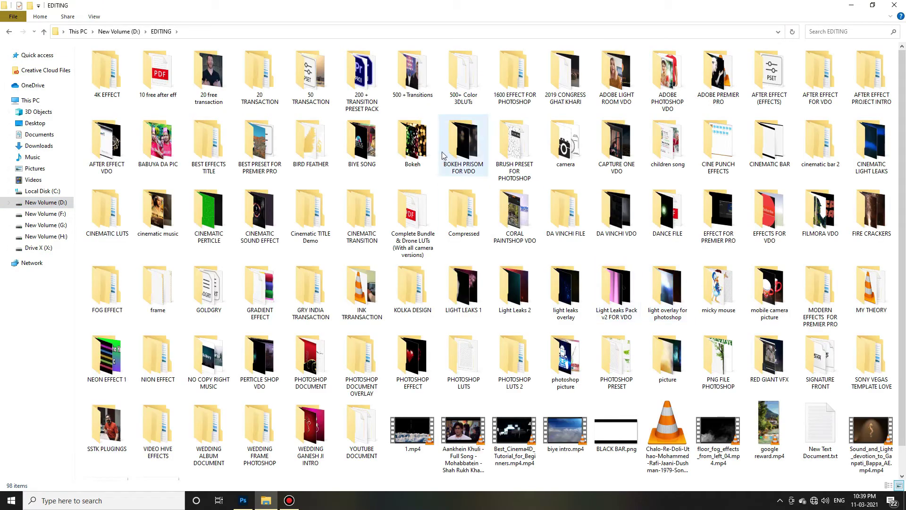
{"action": "double_click", "coordinate": [413, 141]}
{"action": "double_click", "coordinate": [294, 140]}
{"action": "key", "text": "alt+Left"}
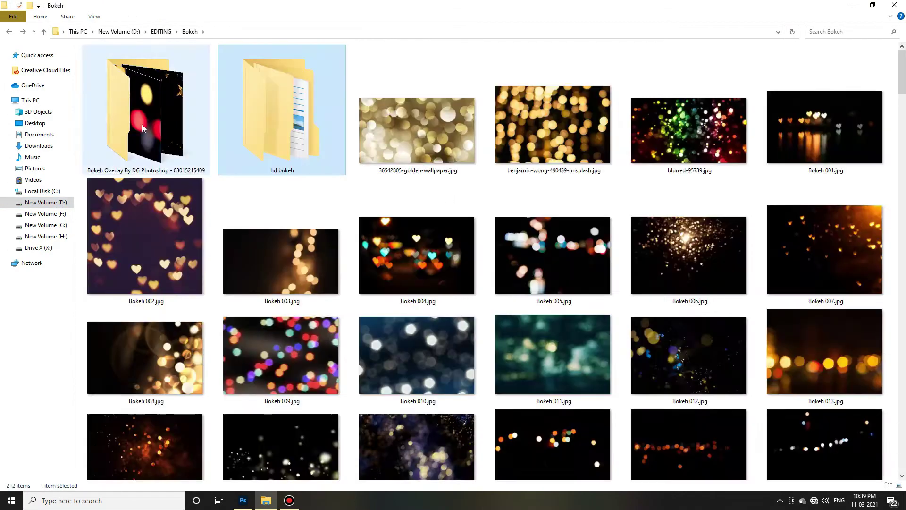
{"action": "double_click", "coordinate": [146, 113]}
{"action": "key", "text": "alt+Left"}
{"action": "key", "text": "alt+Left"}
Open the Golden_Lights image folder inside 1600 EFFECT FOR PHOTOSHOP.
{"action": "double_click", "coordinate": [515, 80]}
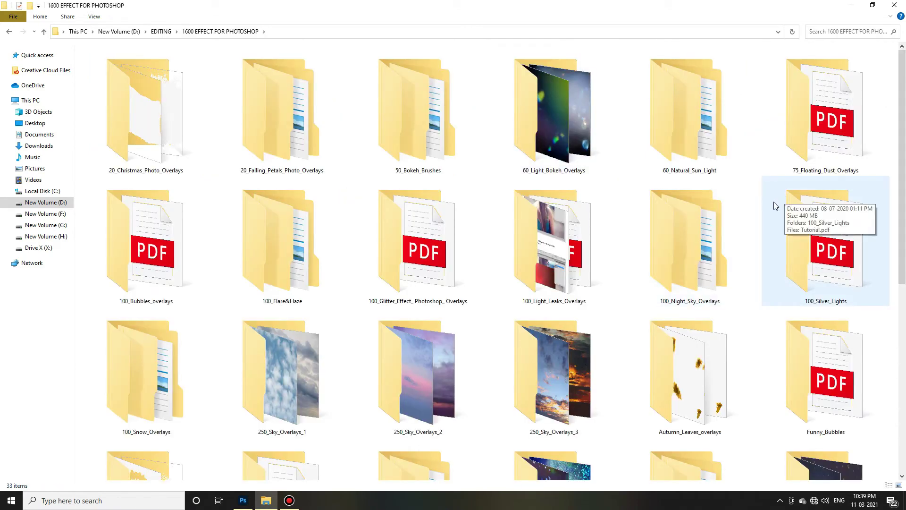
{"action": "double_click", "coordinate": [426, 117]}
{"action": "key", "text": "alt+Left"}
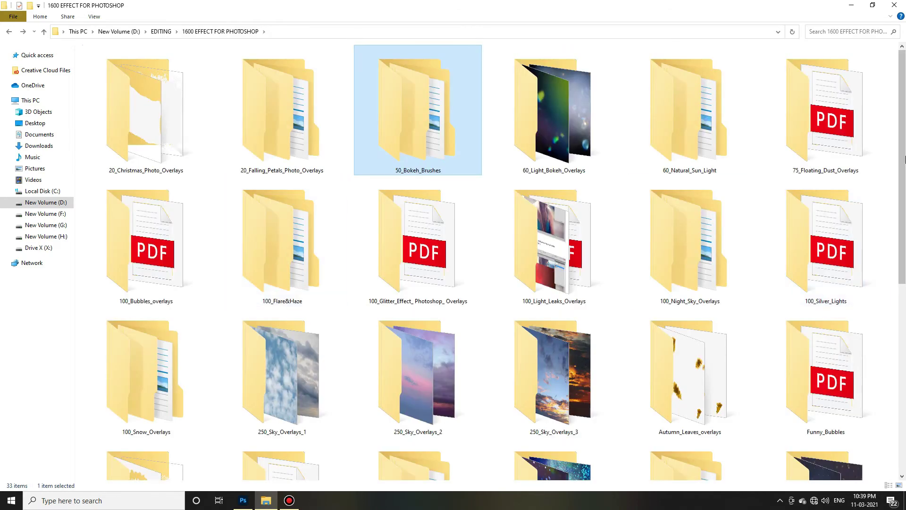
{"action": "scroll", "coordinate": [903, 191], "scroll_direction": "down", "scroll_amount": 1}
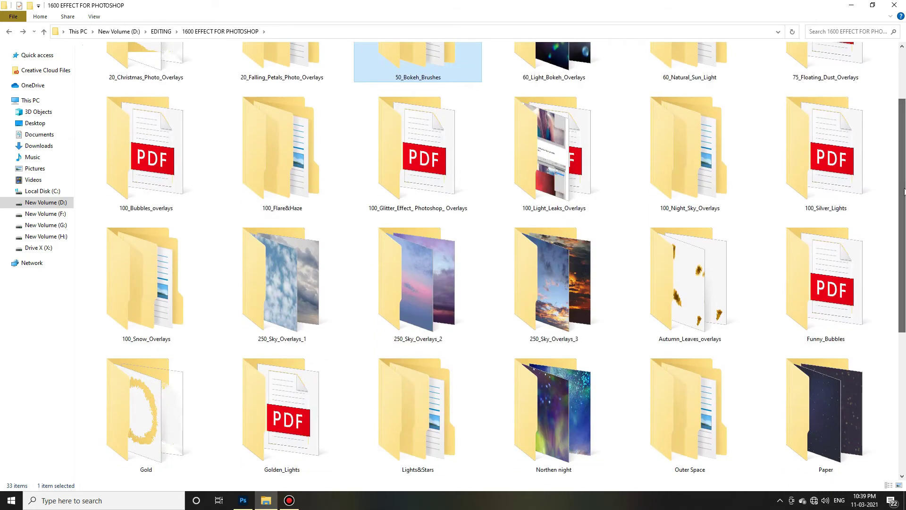
{"action": "left_click", "coordinate": [849, 189]}
{"action": "scroll", "coordinate": [902, 319], "scroll_direction": "down", "scroll_amount": 1}
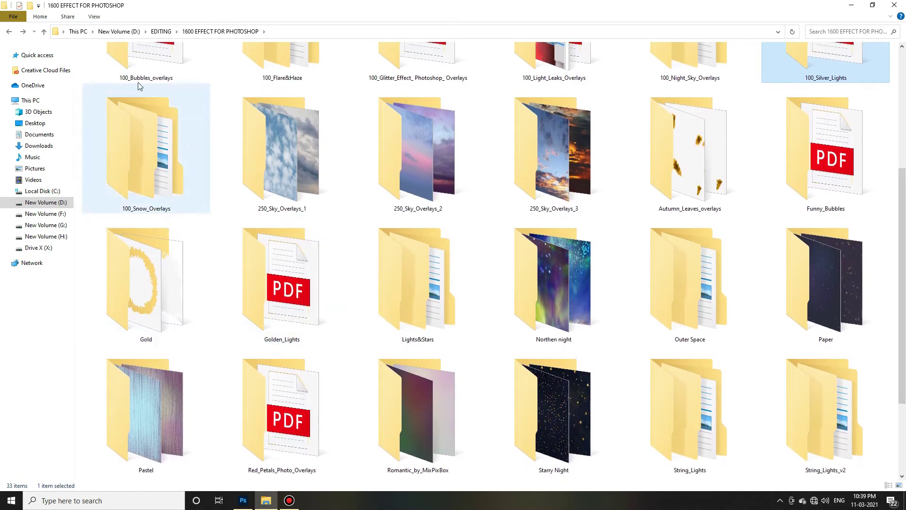
{"action": "double_click", "coordinate": [317, 323]}
{"action": "double_click", "coordinate": [146, 122]}
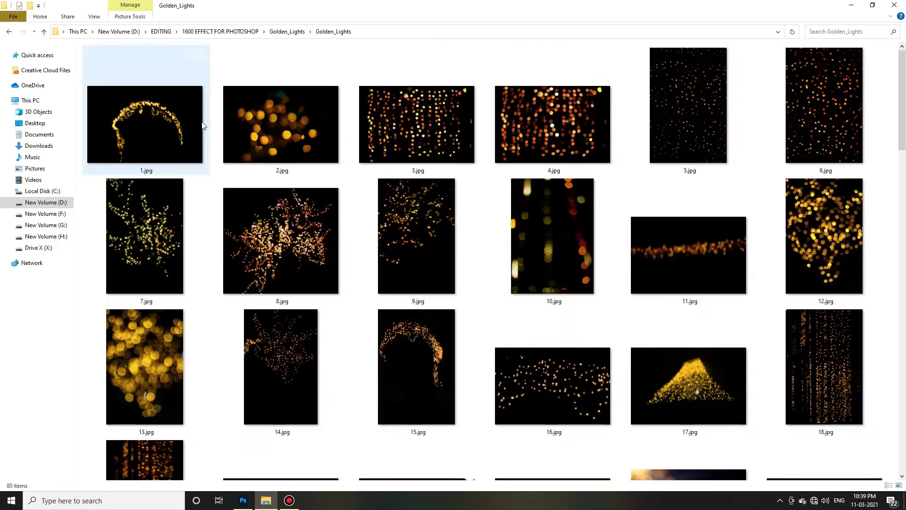
{"action": "left_click_drag", "start_coordinate": [898, 99], "coordinate": [905, 406]}
Drag 75.jpg onto the portrait in Screen blend mode, move it higher, then hide the recorder.
{"action": "left_click_drag", "start_coordinate": [417, 292], "coordinate": [355, 105]}
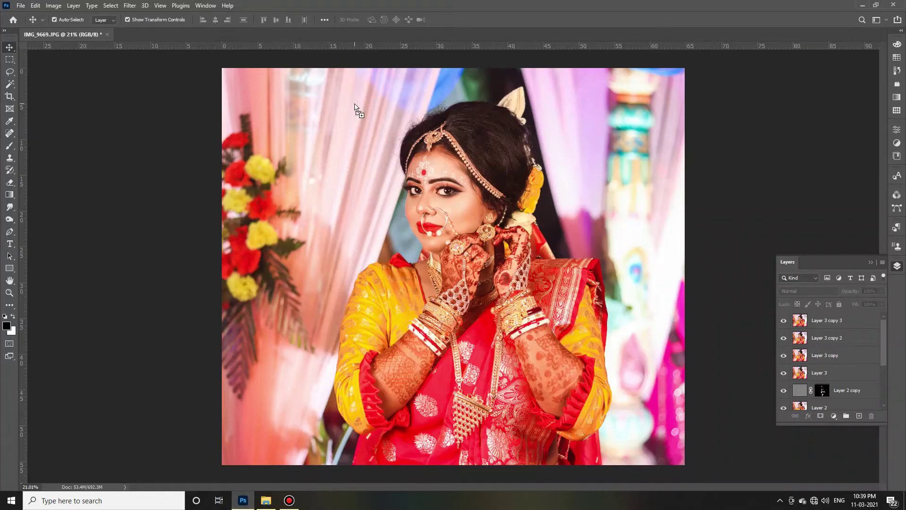
{"action": "left_click_drag", "start_coordinate": [812, 296], "coordinate": [831, 290]}
{"action": "left_click", "coordinate": [831, 290]}
{"action": "left_click", "coordinate": [802, 328]}
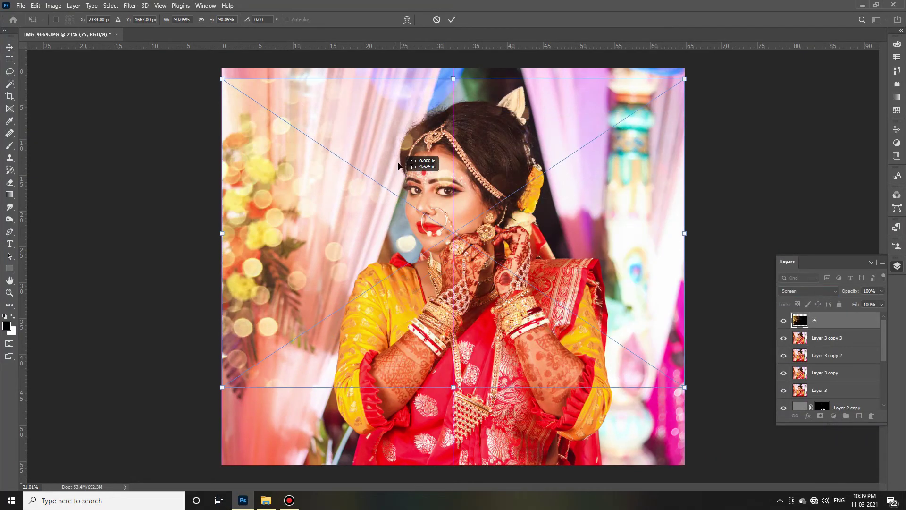
{"action": "left_click_drag", "start_coordinate": [401, 278], "coordinate": [401, 229]}
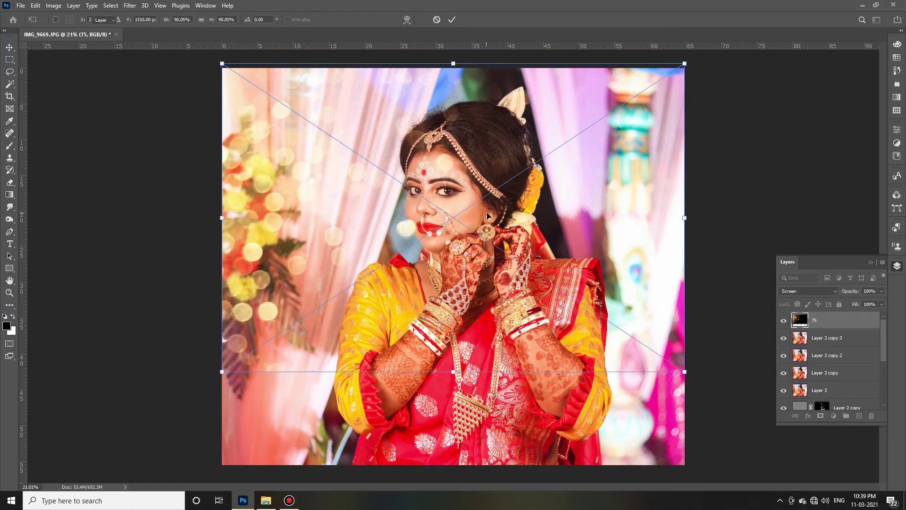
{"action": "key", "text": "Escape"}
{"action": "left_click", "coordinate": [290, 500]}
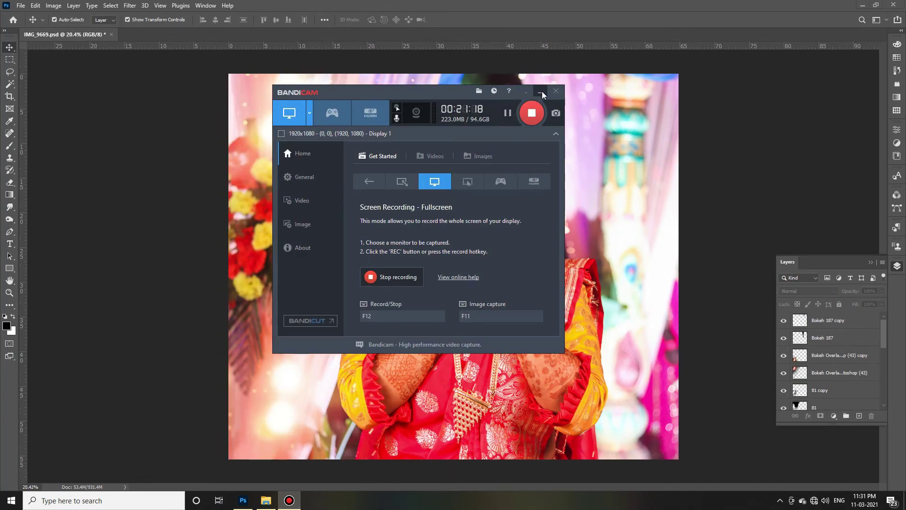
{"action": "left_click", "coordinate": [540, 92]}
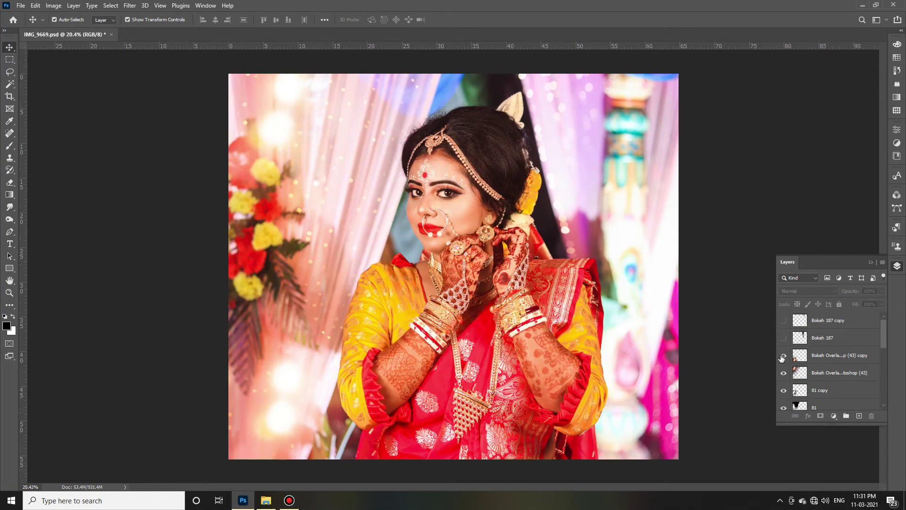
Make the three bokeh overlay layers visible, including Bokeh 187.
{"action": "scroll", "coordinate": [816, 356], "scroll_direction": "down", "scroll_amount": 3}
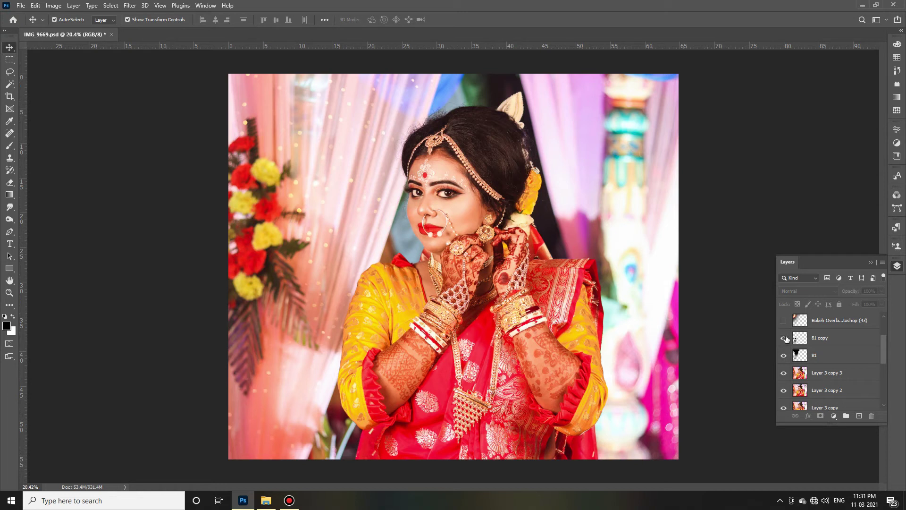
{"action": "scroll", "coordinate": [831, 359], "scroll_direction": "up", "scroll_amount": 1}
{"action": "scroll", "coordinate": [830, 358], "scroll_direction": "up", "scroll_amount": 1}
{"action": "left_click", "coordinate": [784, 357]}
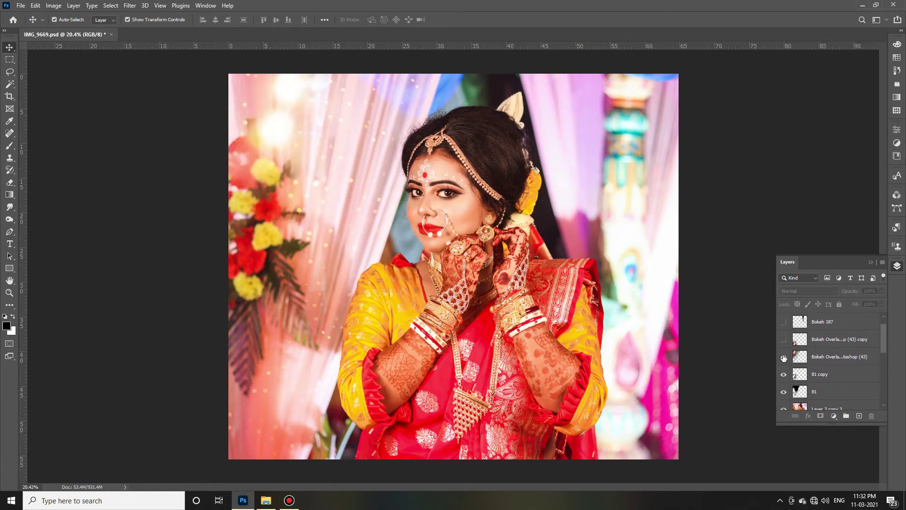
{"action": "left_click", "coordinate": [784, 340]}
{"action": "scroll", "coordinate": [886, 335], "scroll_direction": "up", "scroll_amount": 1}
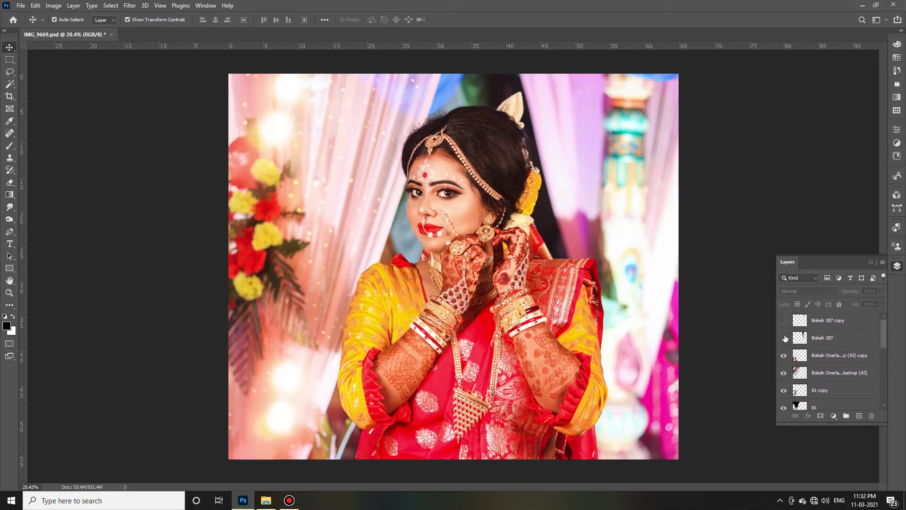
{"action": "left_click", "coordinate": [784, 337]}
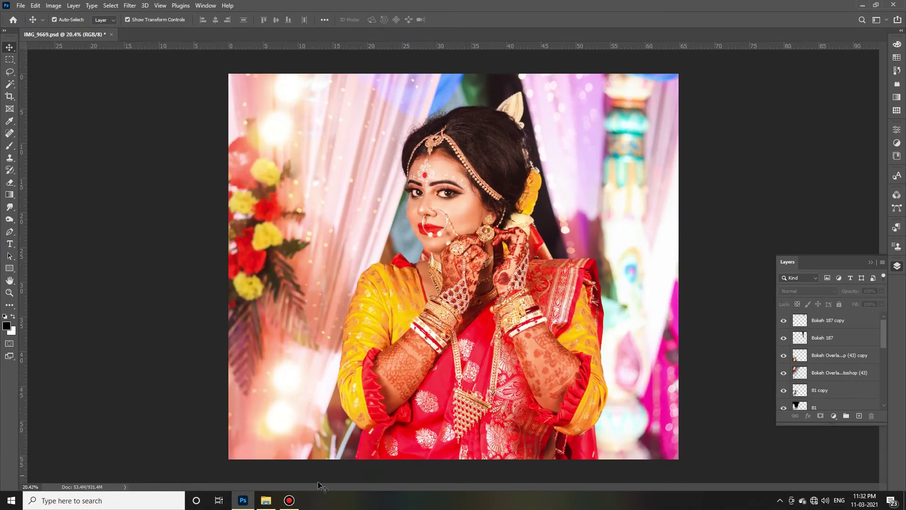
Drag the ornamental logo image from the rose world logo folder onto the portrait.
{"action": "left_click", "coordinate": [266, 500]}
{"action": "key", "text": "BackSpace"}
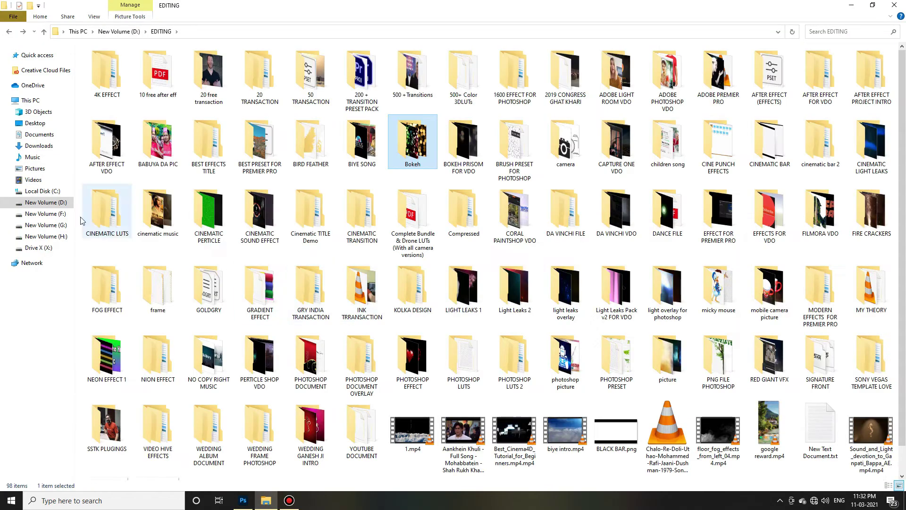
{"action": "key", "text": "BackSpace"}
{"action": "scroll", "coordinate": [486, 283], "scroll_direction": "down", "scroll_amount": 10}
{"action": "double_click", "coordinate": [501, 164]}
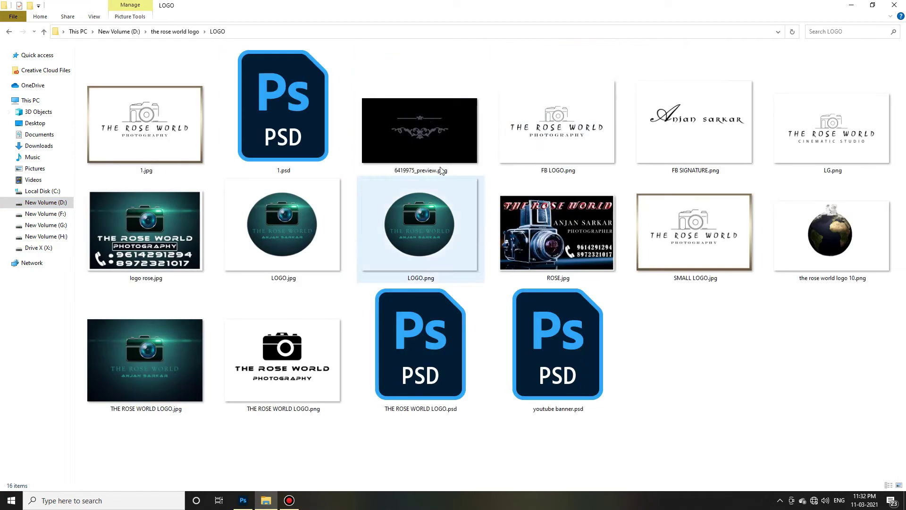
{"action": "mouse_move", "coordinate": [434, 150]}
{"action": "left_mouse_down"}
{"action": "mouse_move", "coordinate": [322, 402]}
{"action": "mouse_move", "coordinate": [292, 419]}
{"action": "left_mouse_up"}
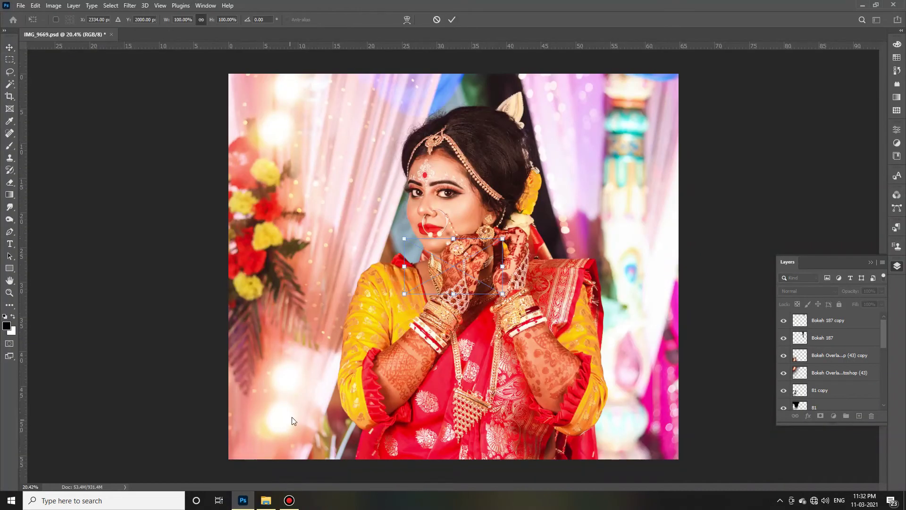
Place the logo in the bottom-left corner and give it a black Color Overlay.
{"action": "mouse_move", "coordinate": [504, 243]}
{"action": "left_mouse_down"}
{"action": "mouse_move", "coordinate": [284, 421]}
{"action": "mouse_move", "coordinate": [277, 445]}
{"action": "left_mouse_up"}
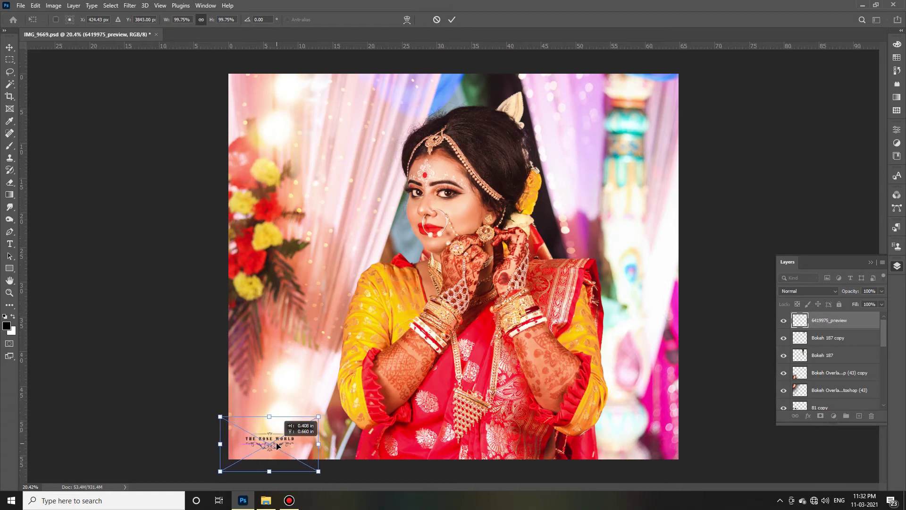
{"action": "left_click", "coordinate": [452, 20]}
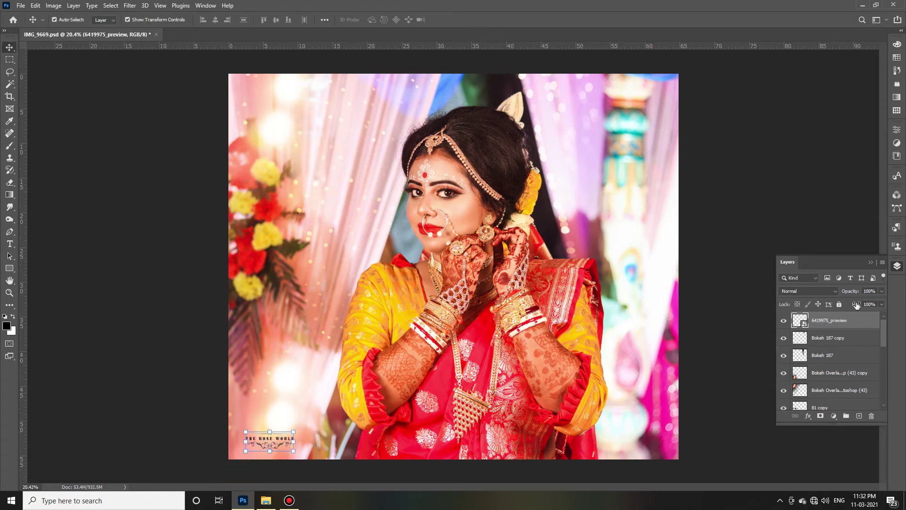
{"action": "double_click", "coordinate": [866, 322]}
{"action": "left_click", "coordinate": [47, 187]}
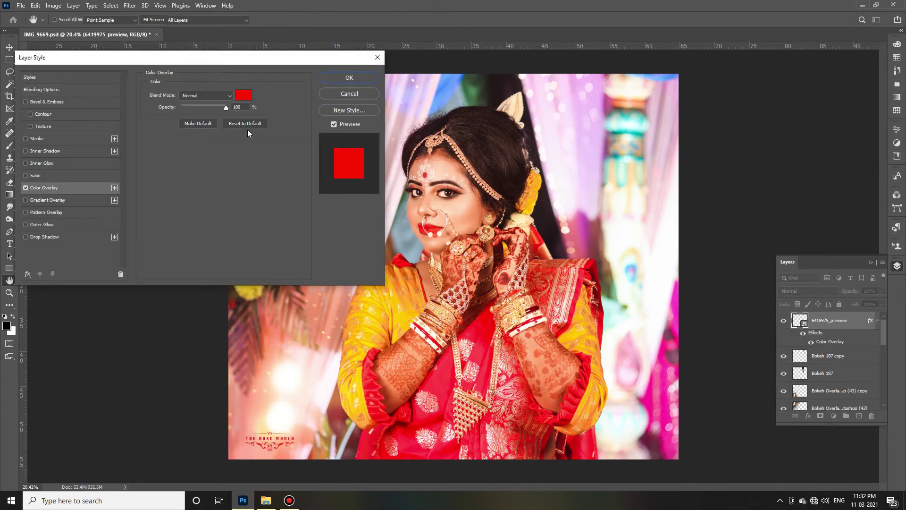
{"action": "left_click", "coordinate": [243, 93]}
{"action": "left_click", "coordinate": [265, 92]}
{"action": "left_click", "coordinate": [362, 77]}
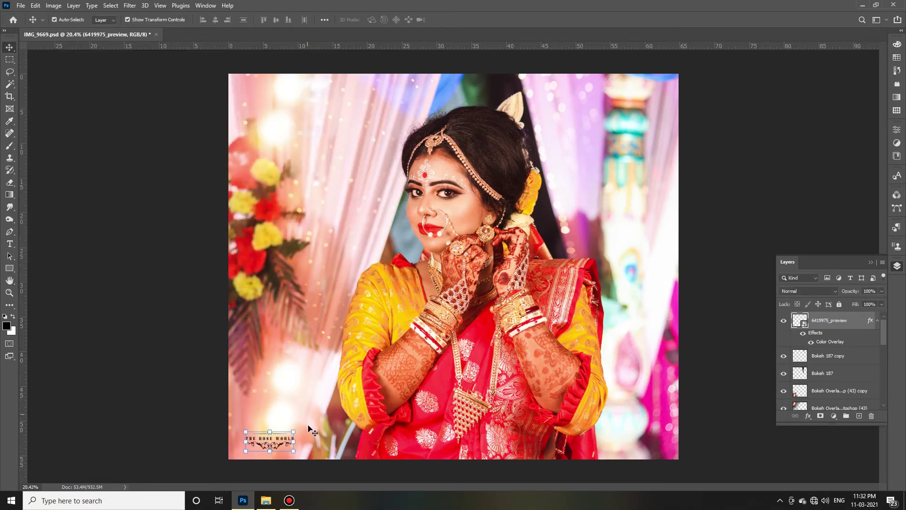
Enlarge the logo slightly, keeping it tucked into the bottom-left corner.
{"action": "left_click_drag", "start_coordinate": [294, 430], "coordinate": [316, 428]}
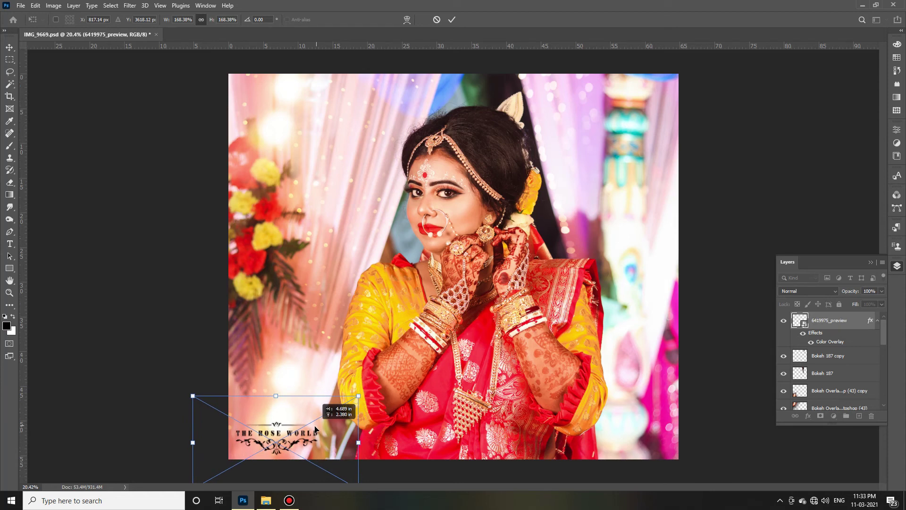
{"action": "left_click_drag", "start_coordinate": [357, 396], "coordinate": [345, 398]}
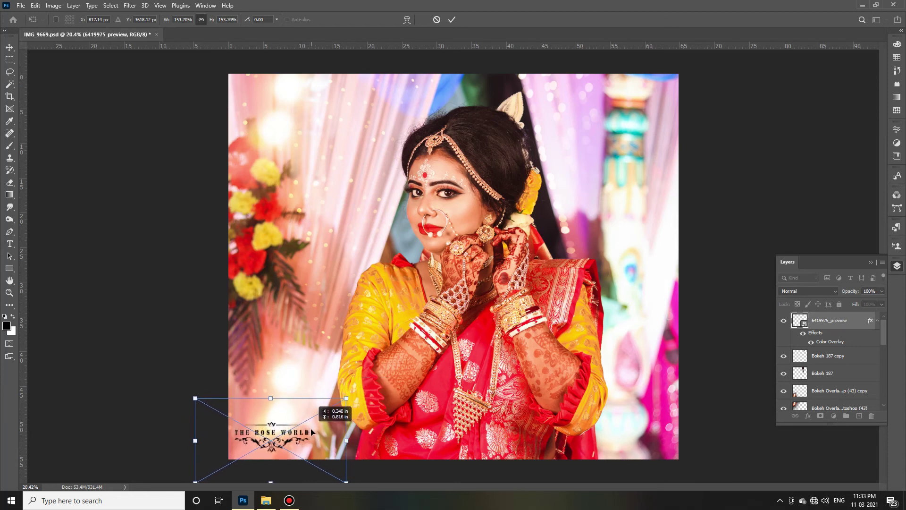
{"action": "left_click_drag", "start_coordinate": [316, 430], "coordinate": [312, 433]}
{"action": "left_click", "coordinate": [452, 19]}
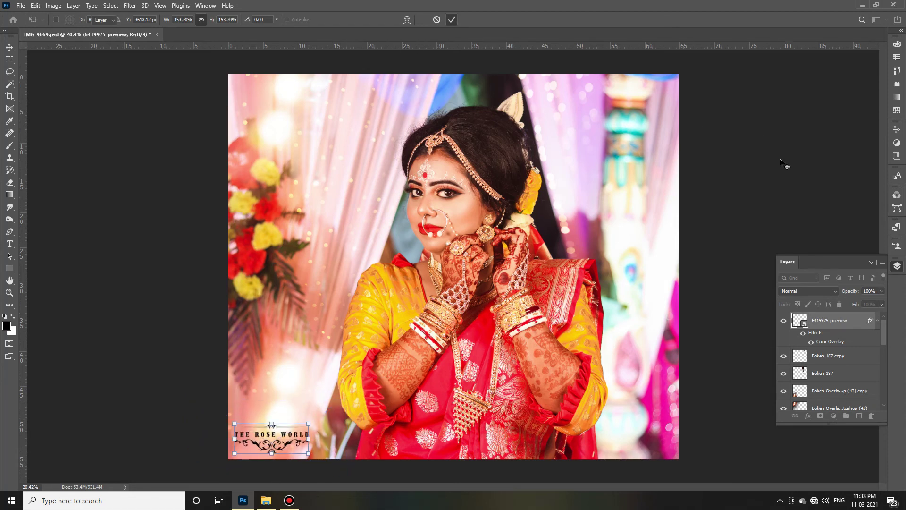
{"action": "scroll", "coordinate": [718, 274], "scroll_direction": "down", "scroll_amount": 2}
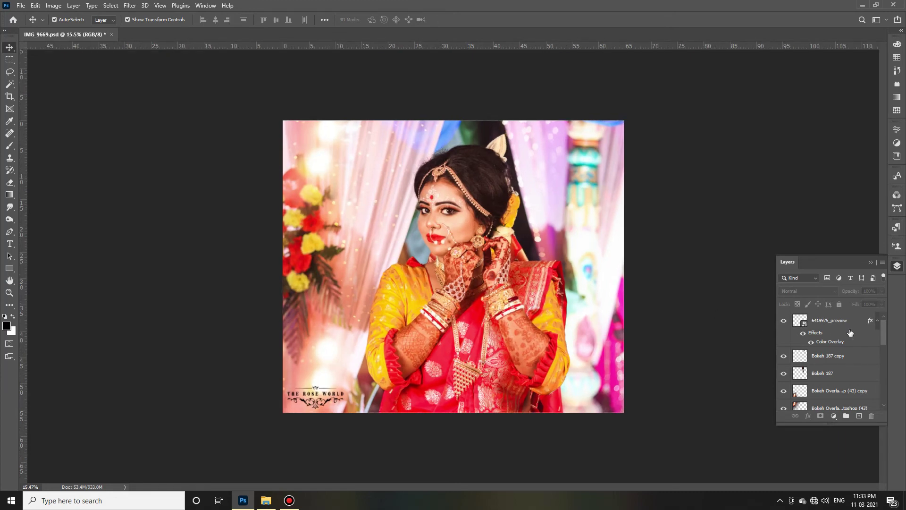
Return to File Explorer and go from the logo folder up to EDITING > Bokeh.
{"action": "left_click", "coordinate": [265, 500]}
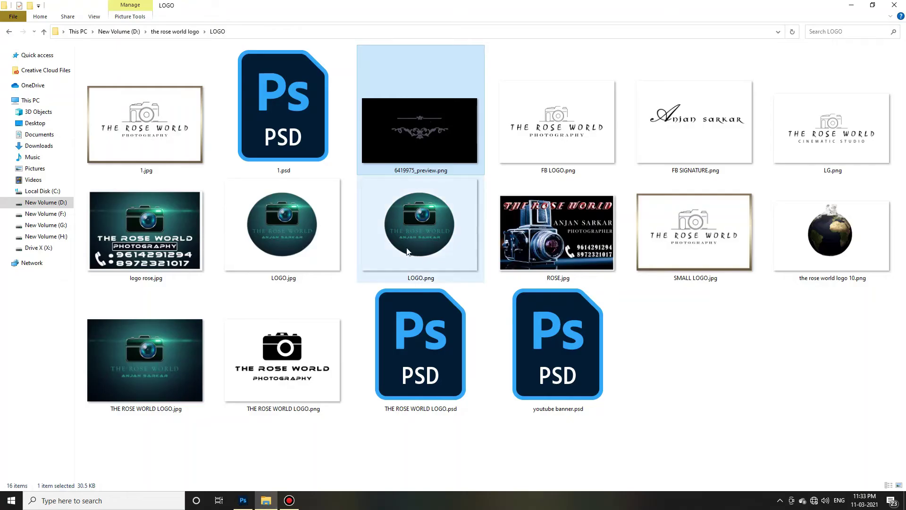
{"action": "key", "text": "alt+Up"}
{"action": "key", "text": "alt+Up"}
{"action": "scroll", "coordinate": [414, 264], "scroll_direction": "up", "scroll_amount": 3}
{"action": "scroll", "coordinate": [282, 318], "scroll_direction": "down", "scroll_amount": 3}
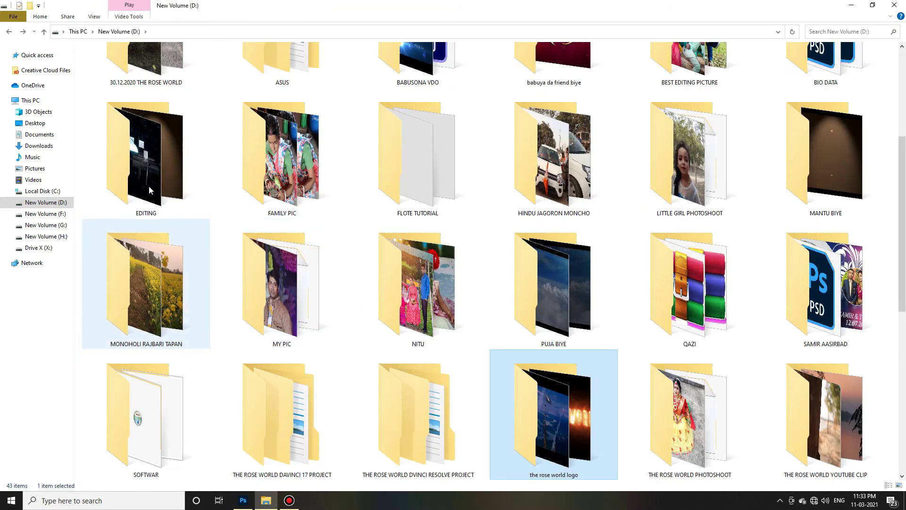
{"action": "double_click", "coordinate": [99, 156]}
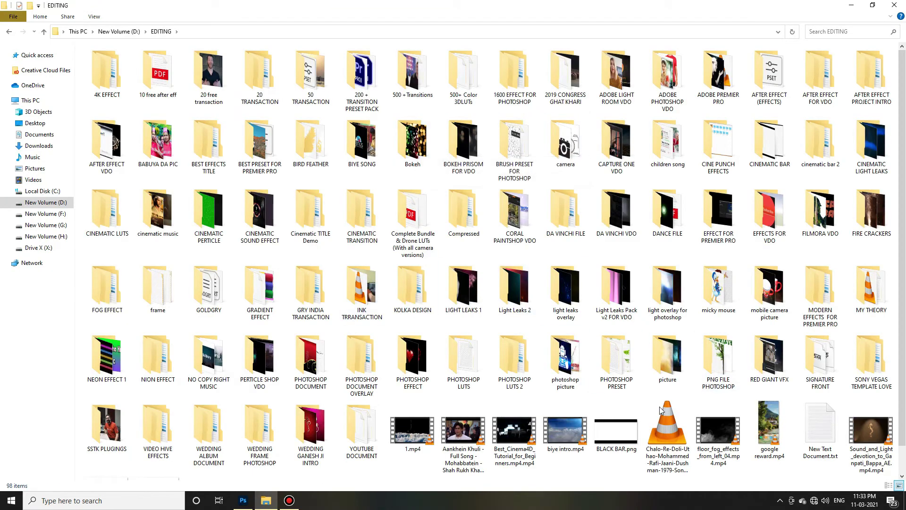
{"action": "scroll", "coordinate": [693, 323], "scroll_direction": "down", "scroll_amount": 1}
{"action": "scroll", "coordinate": [567, 236], "scroll_direction": "up", "scroll_amount": 1}
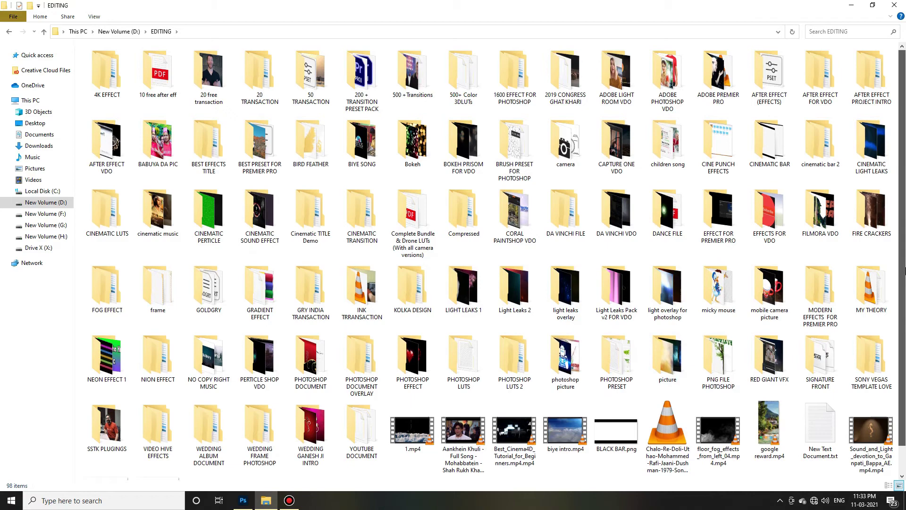
{"action": "double_click", "coordinate": [412, 142]}
Place Bokeh 047 into the portrait and clip it to the logo layer.
{"action": "left_click_drag", "start_coordinate": [901, 87], "coordinate": [902, 156]}
{"action": "mouse_move", "coordinate": [552, 166]}
{"action": "left_mouse_down"}
{"action": "mouse_move", "coordinate": [246, 455]}
{"action": "mouse_move", "coordinate": [550, 202]}
{"action": "left_mouse_up"}
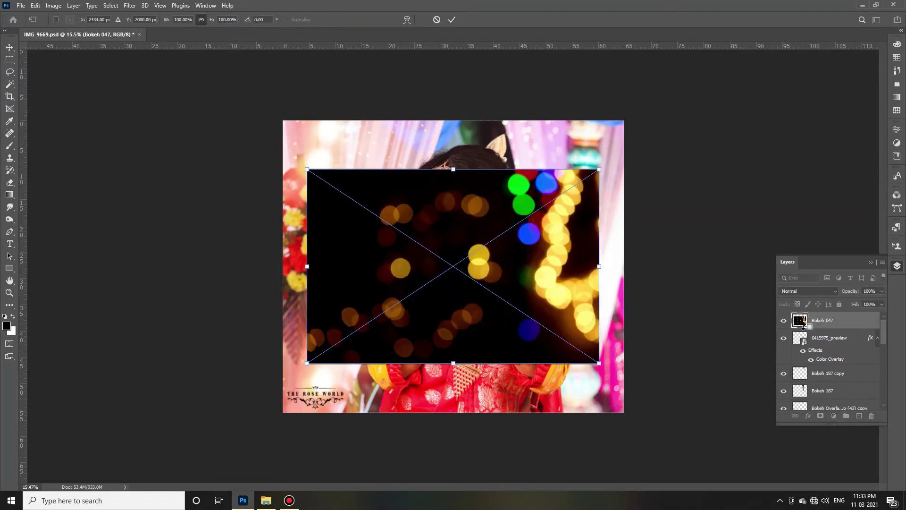
{"action": "key", "text": "Return"}
{"action": "key", "text": "ctrl+alt+g"}
{"action": "mouse_move", "coordinate": [601, 167]}
{"action": "left_mouse_down"}
{"action": "mouse_move", "coordinate": [329, 432]}
{"action": "mouse_move", "coordinate": [358, 373]}
{"action": "left_mouse_up"}
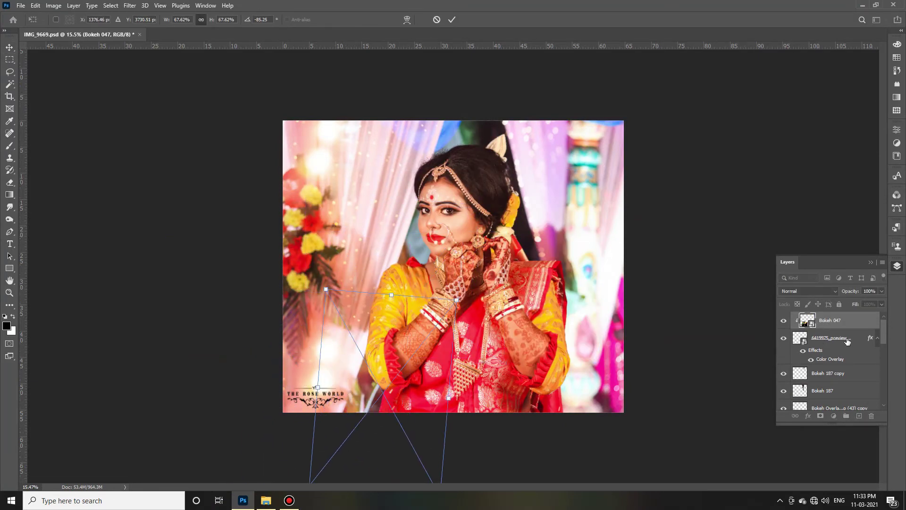
{"action": "key", "text": "Escape"}
Rotate, enlarge and move Bokeh 047 down-left over the logo, then apply the transform.
{"action": "left_click", "coordinate": [818, 353]}
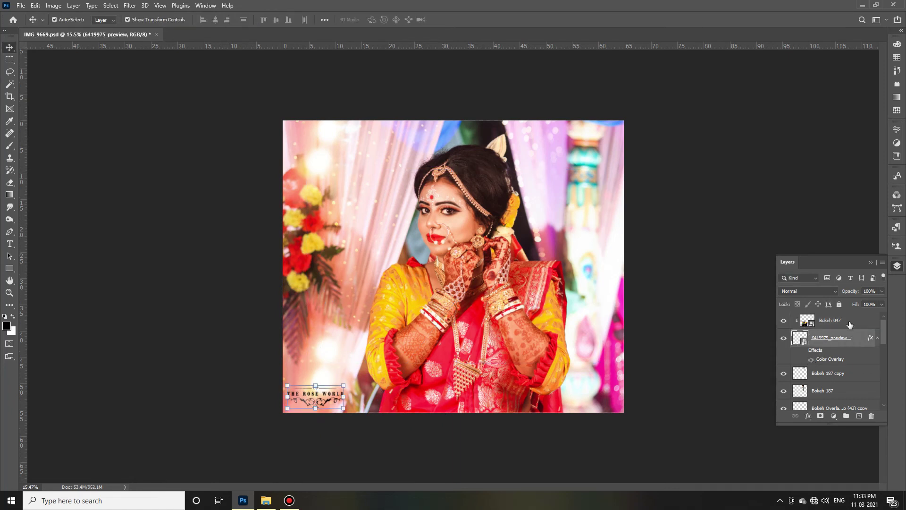
{"action": "left_click", "coordinate": [850, 324]}
{"action": "left_click_drag", "start_coordinate": [456, 290], "coordinate": [353, 392]}
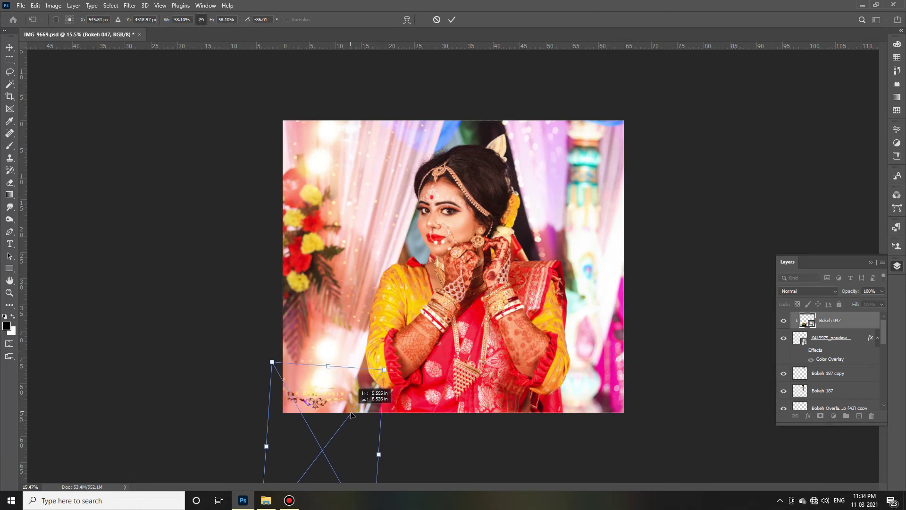
{"action": "mouse_move", "coordinate": [353, 391]}
{"action": "left_mouse_down"}
{"action": "mouse_move", "coordinate": [369, 345]}
{"action": "mouse_move", "coordinate": [411, 465]}
{"action": "mouse_move", "coordinate": [418, 463]}
{"action": "mouse_move", "coordinate": [399, 452]}
{"action": "mouse_move", "coordinate": [394, 462]}
{"action": "mouse_move", "coordinate": [371, 454]}
{"action": "mouse_move", "coordinate": [417, 455]}
{"action": "left_mouse_up"}
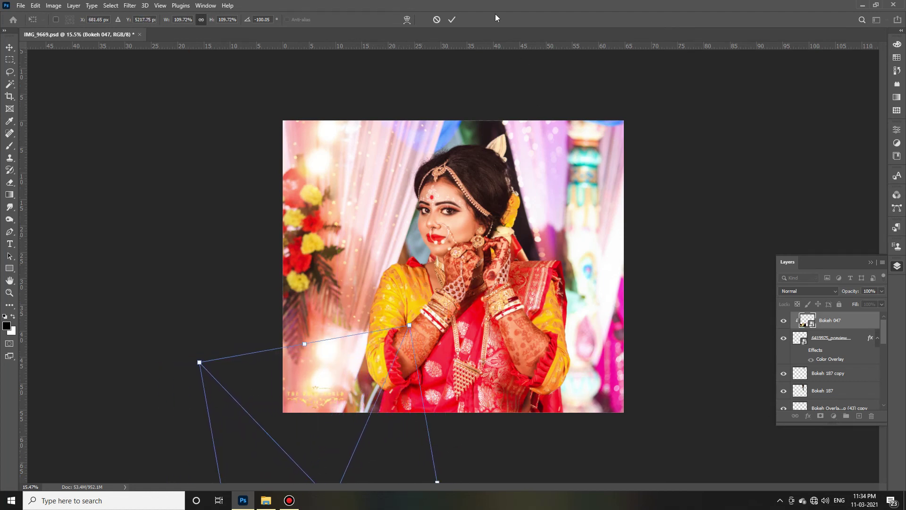
{"action": "left_click", "coordinate": [452, 19]}
Try a black Stroke and an Outer Glow on the logo, then cancel Layer Style.
{"action": "scroll", "coordinate": [304, 398], "scroll_direction": "up", "scroll_amount": 3}
{"action": "scroll", "coordinate": [271, 419], "scroll_direction": "up", "scroll_amount": 2}
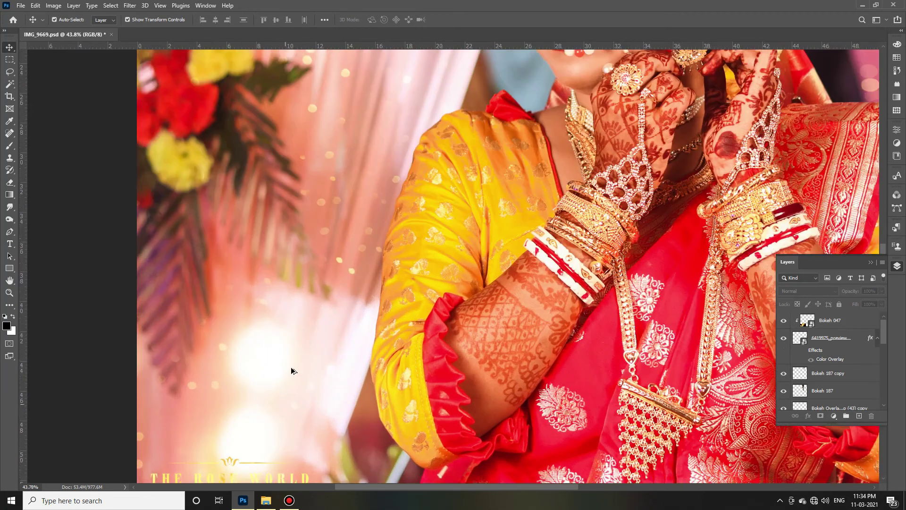
{"action": "scroll", "coordinate": [291, 370], "scroll_direction": "down", "scroll_amount": 2}
{"action": "scroll", "coordinate": [271, 401], "scroll_direction": "down", "scroll_amount": 2}
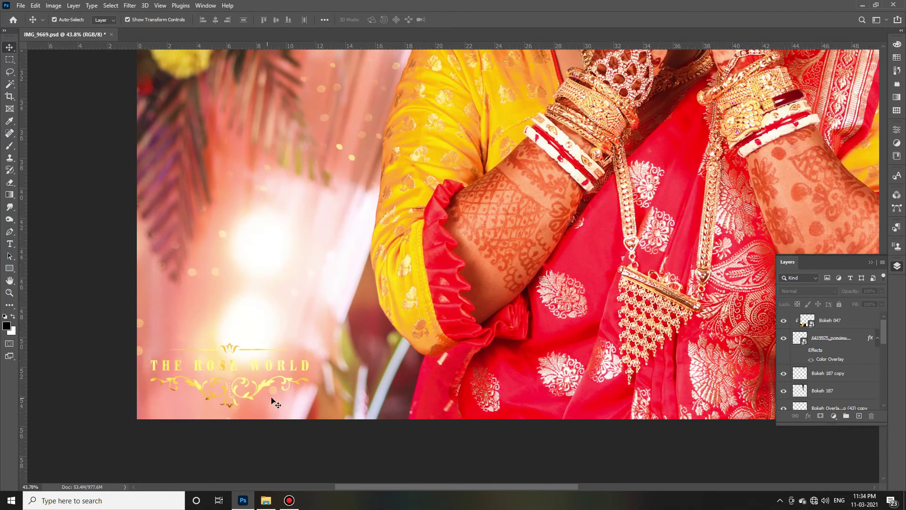
{"action": "double_click", "coordinate": [857, 347]}
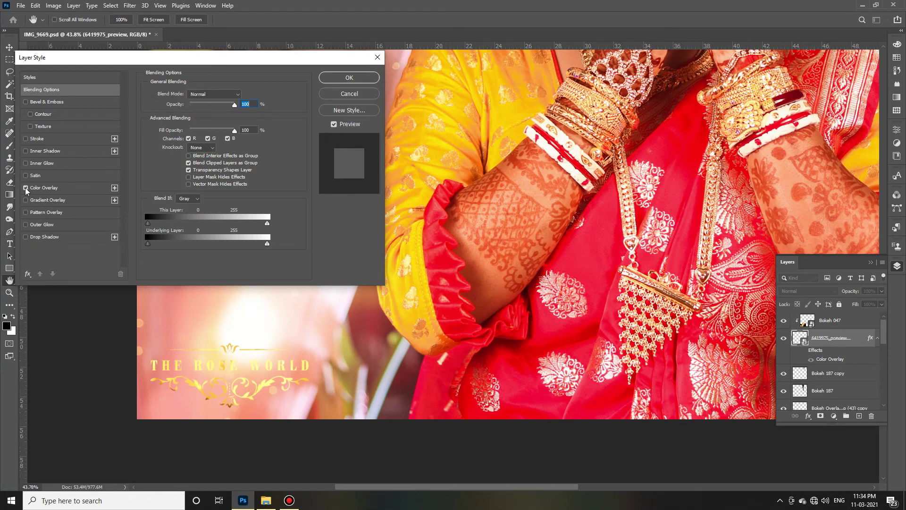
{"action": "left_click", "coordinate": [26, 138]}
{"action": "left_click", "coordinate": [171, 166]}
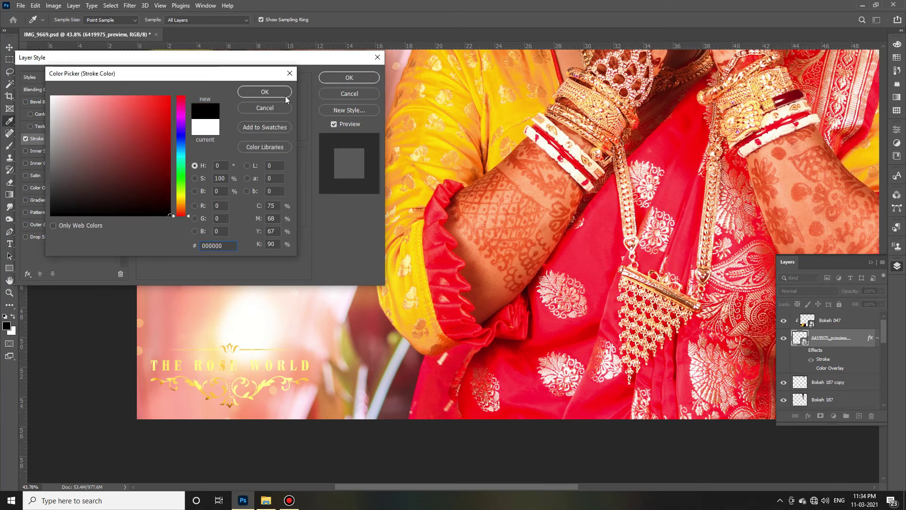
{"action": "left_click", "coordinate": [267, 93]}
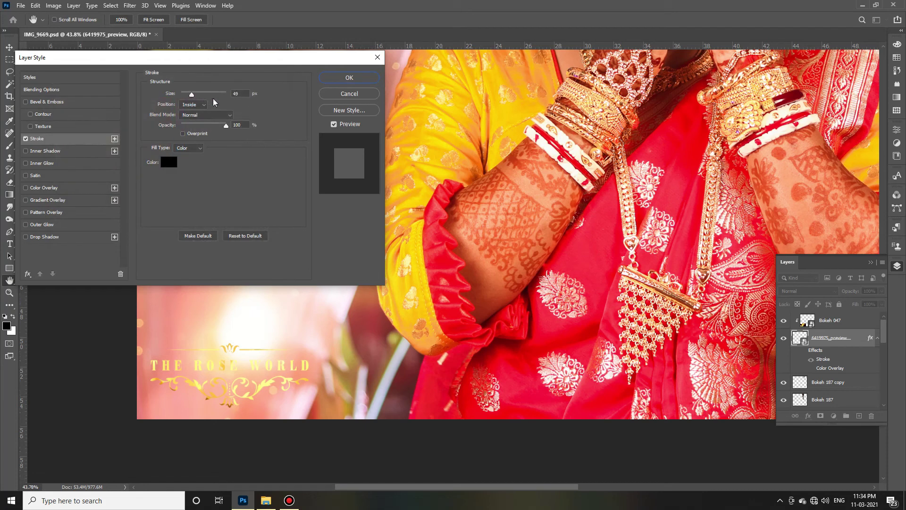
{"action": "left_click", "coordinate": [26, 139]}
{"action": "left_click", "coordinate": [44, 225]}
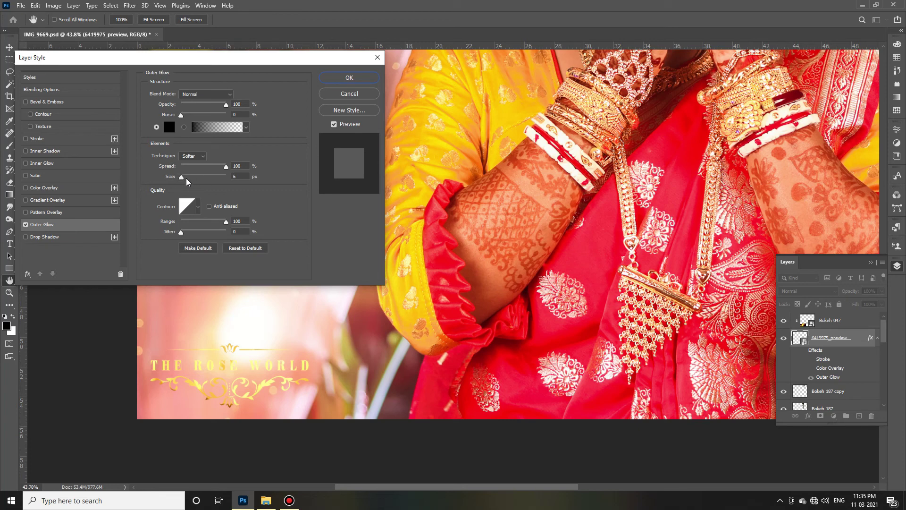
{"action": "left_click", "coordinate": [349, 93]}
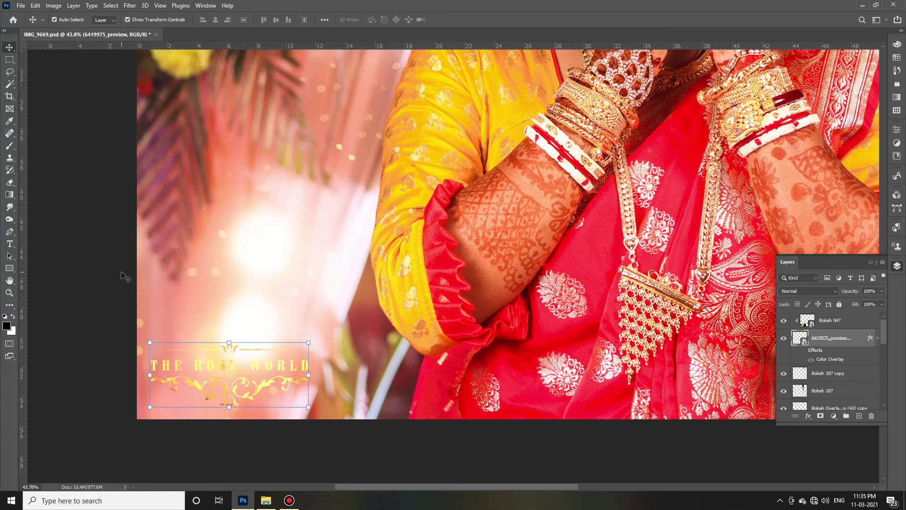
Delete the Bokeh 047 layer, re-enable the logo's Color Overlay, and fit the image on screen.
{"action": "left_click", "coordinate": [85, 251]}
{"action": "left_click", "coordinate": [783, 321]}
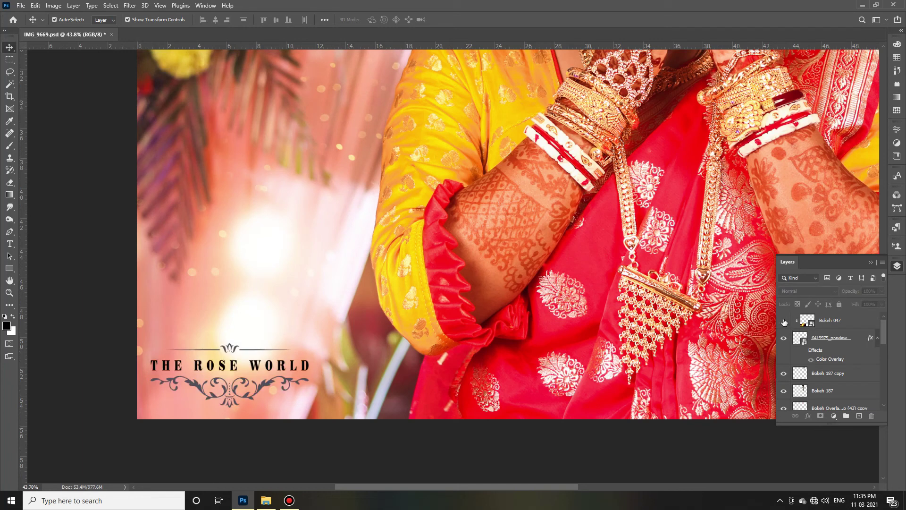
{"action": "left_click", "coordinate": [783, 321]}
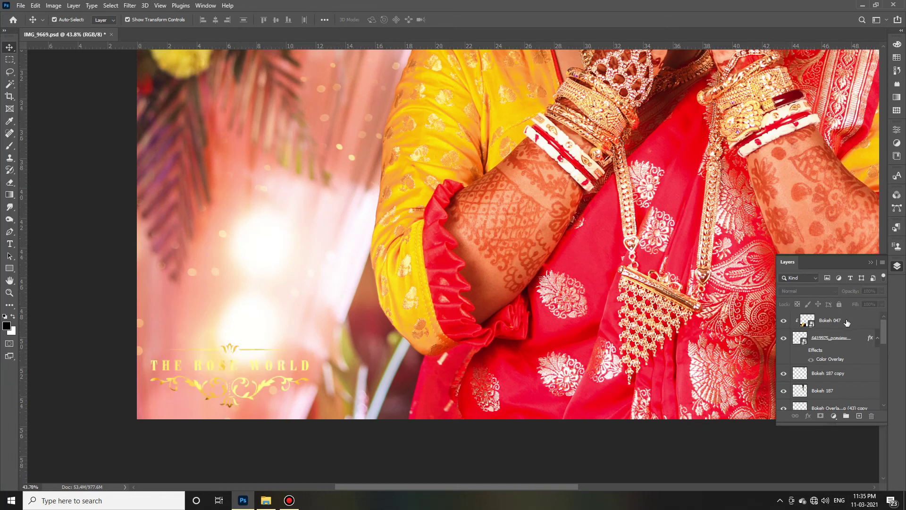
{"action": "left_click", "coordinate": [846, 323]}
{"action": "key", "text": "Delete"}
{"action": "left_click", "coordinate": [810, 341]}
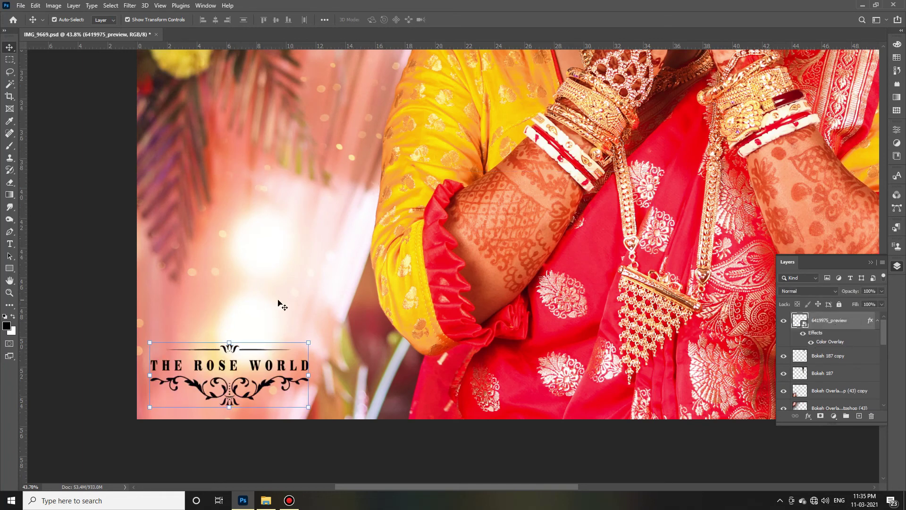
{"action": "key", "text": "ctrl+0"}
{"action": "scroll", "coordinate": [601, 307], "scroll_direction": "down", "scroll_amount": 2}
{"action": "scroll", "coordinate": [643, 331], "scroll_direction": "down", "scroll_amount": 2}
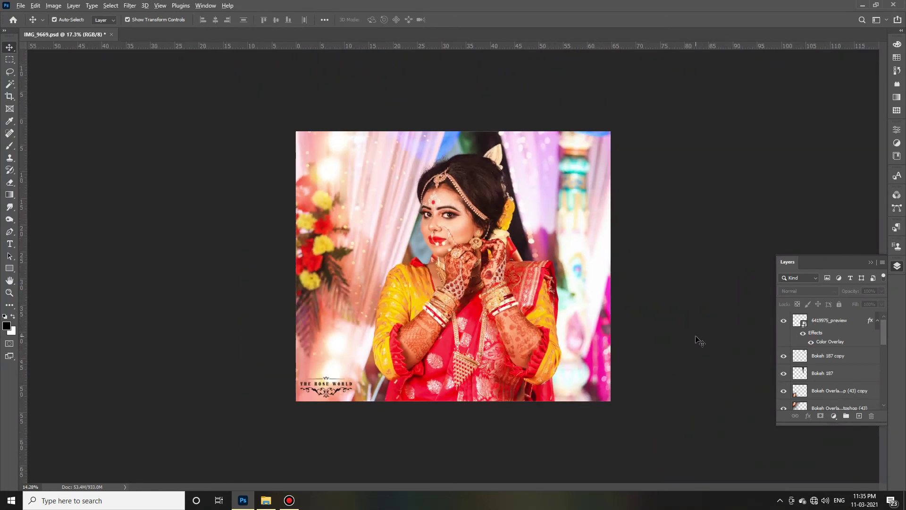
{"action": "scroll", "coordinate": [698, 340], "scroll_direction": "up", "scroll_amount": 1}
{"action": "scroll", "coordinate": [698, 340], "scroll_direction": "up", "scroll_amount": 2}
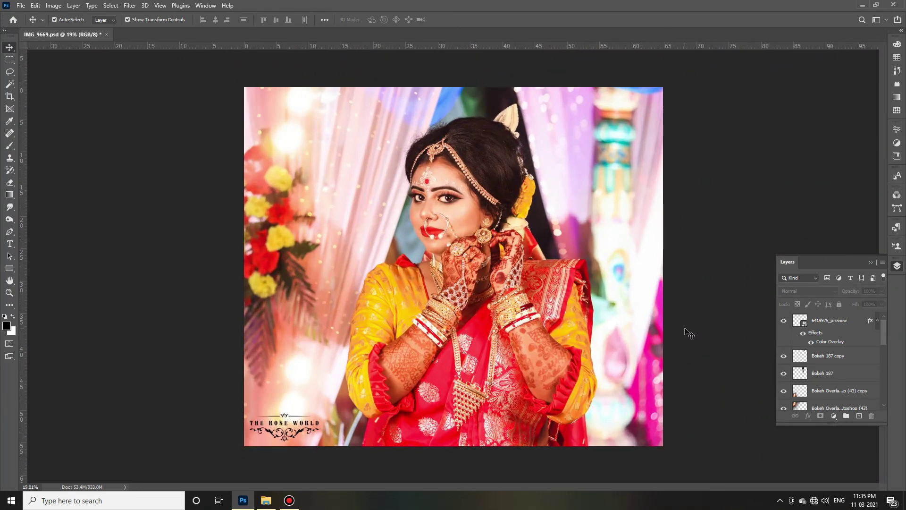
Export the portrait as IMG_9669.jpg at 100% JPG quality.
{"action": "left_click", "coordinate": [21, 5]}
{"action": "mouse_move", "coordinate": [43, 143]}
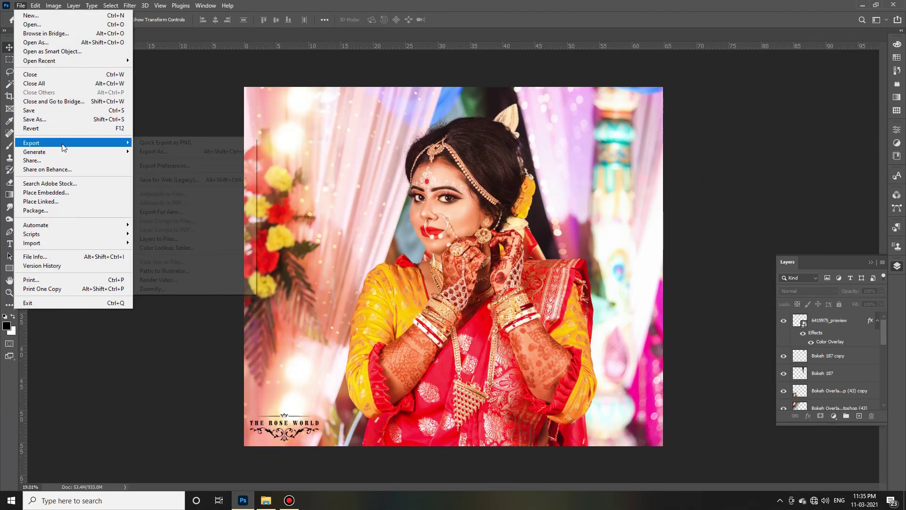
{"action": "left_click", "coordinate": [195, 153]}
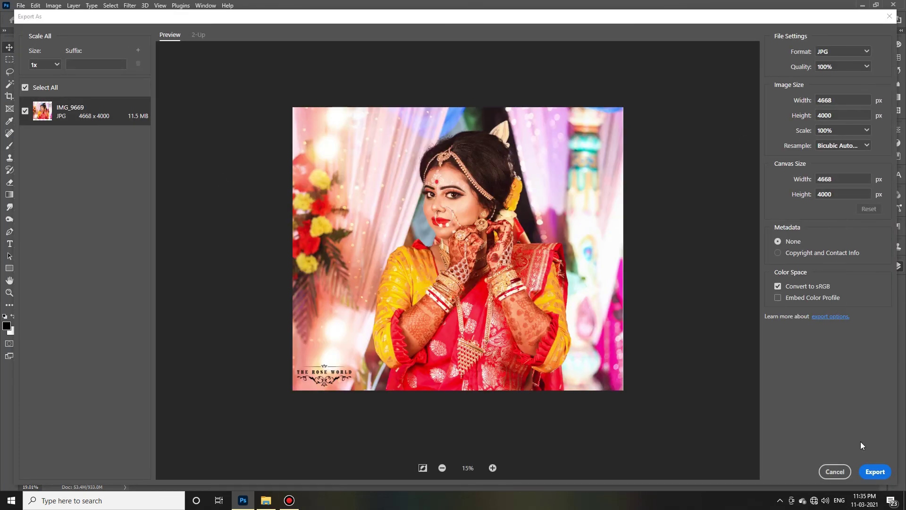
{"action": "left_click", "coordinate": [875, 472]}
{"action": "left_click", "coordinate": [826, 401]}
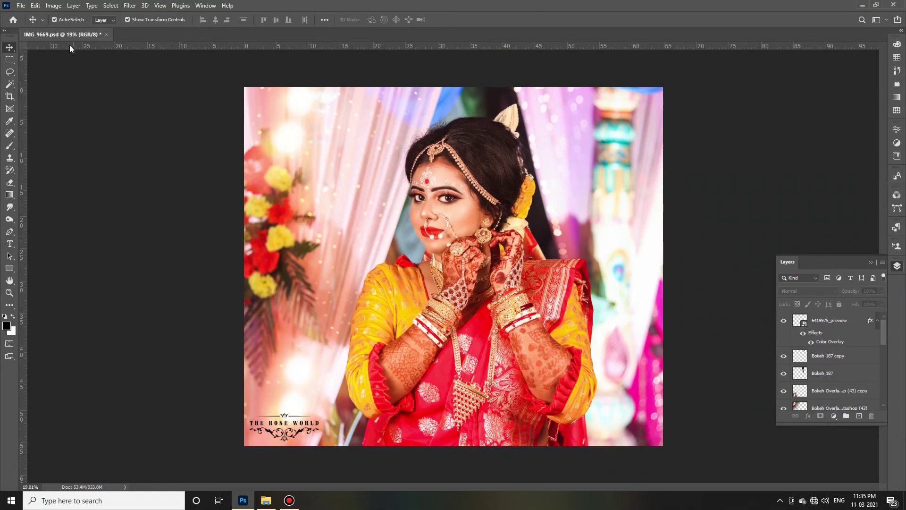
Quit Photoshop saving the document, then refresh the desktop to show the new JPG.
{"action": "left_click", "coordinate": [21, 5]}
{"action": "left_click", "coordinate": [83, 305]}
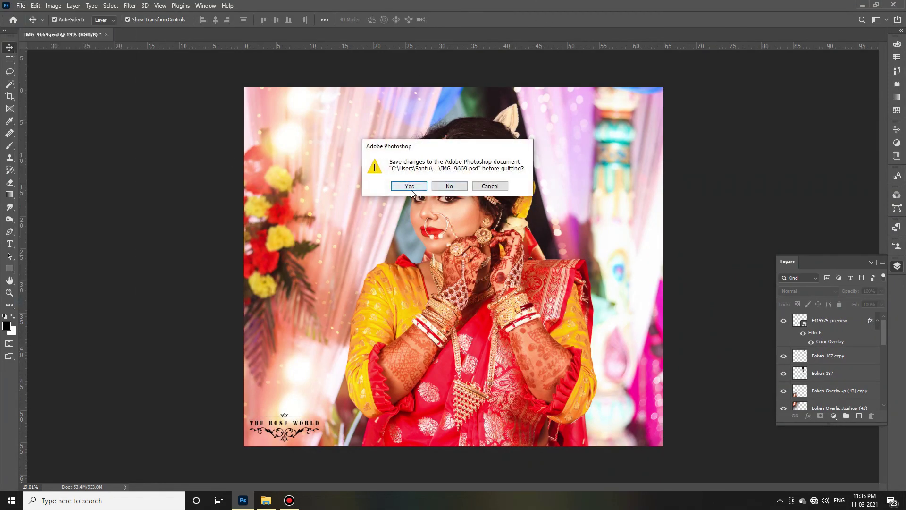
{"action": "left_click", "coordinate": [409, 187]}
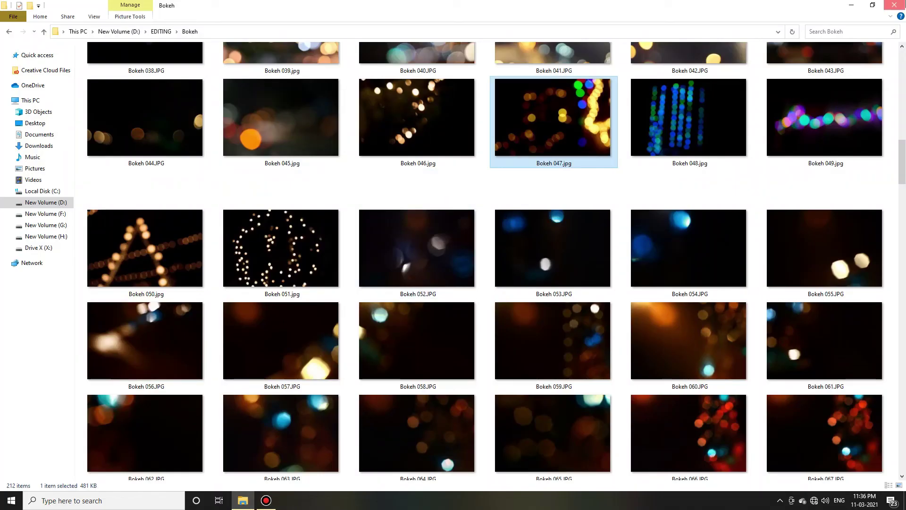
{"action": "right_click", "coordinate": [675, 228]}
{"action": "left_click", "coordinate": [720, 260]}
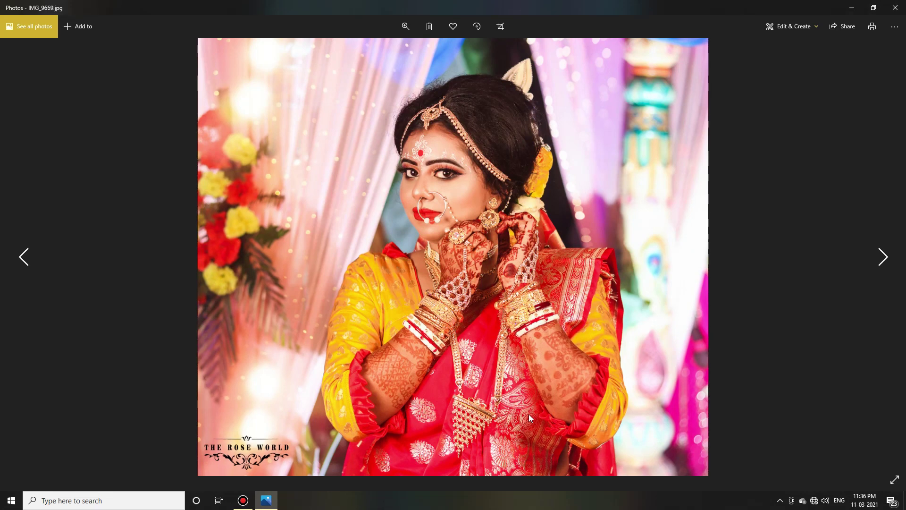
{"action": "scroll", "coordinate": [486, 424], "scroll_direction": "up", "scroll_amount": 2}
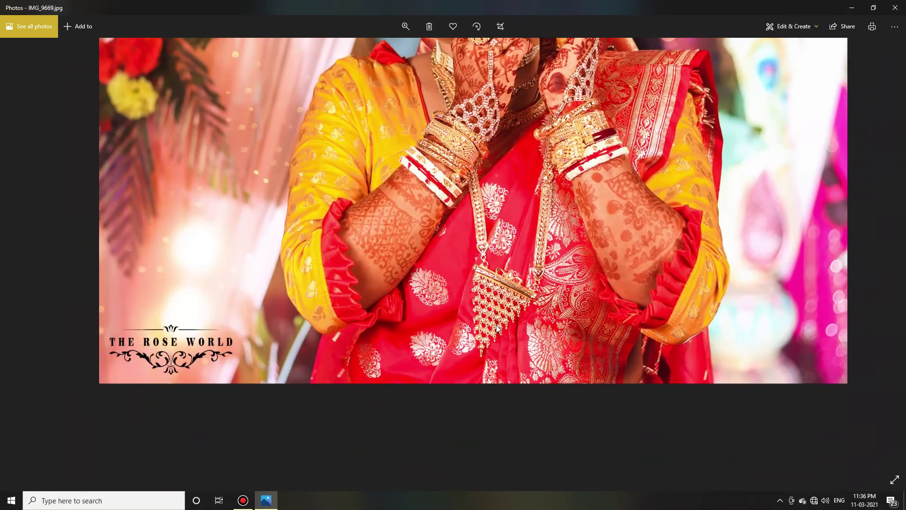
{"action": "scroll", "coordinate": [524, 333], "scroll_direction": "down", "scroll_amount": 2}
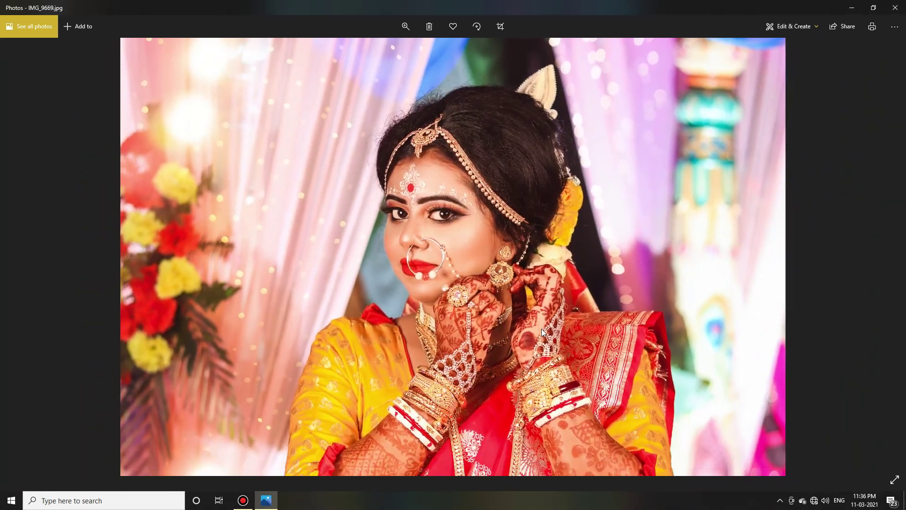